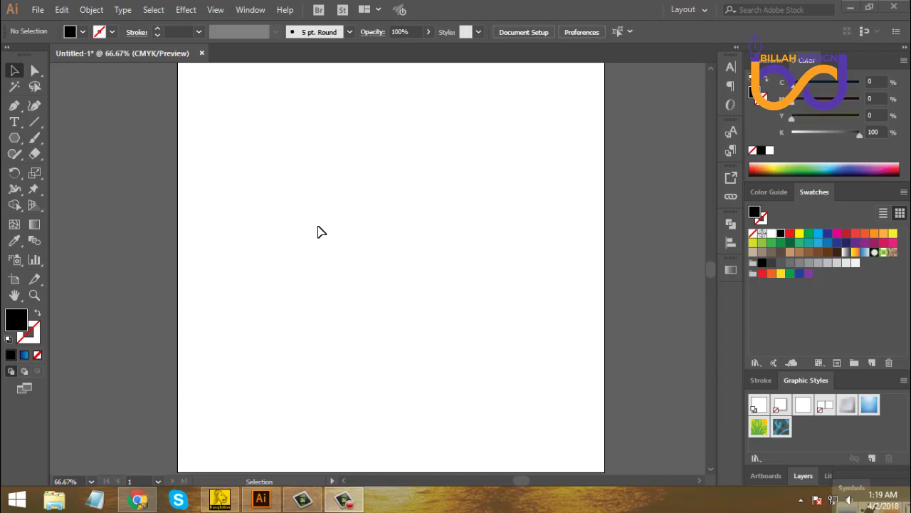
Zoom the view out from 66.67% to 50% so the whole blank artboard is visible.
key("a")
key("v")
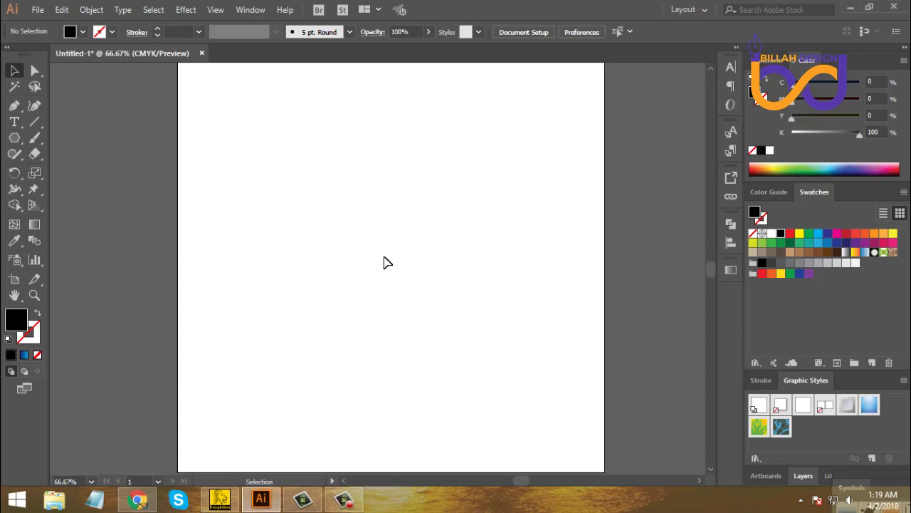
key("space")
key("ctrl+minus")
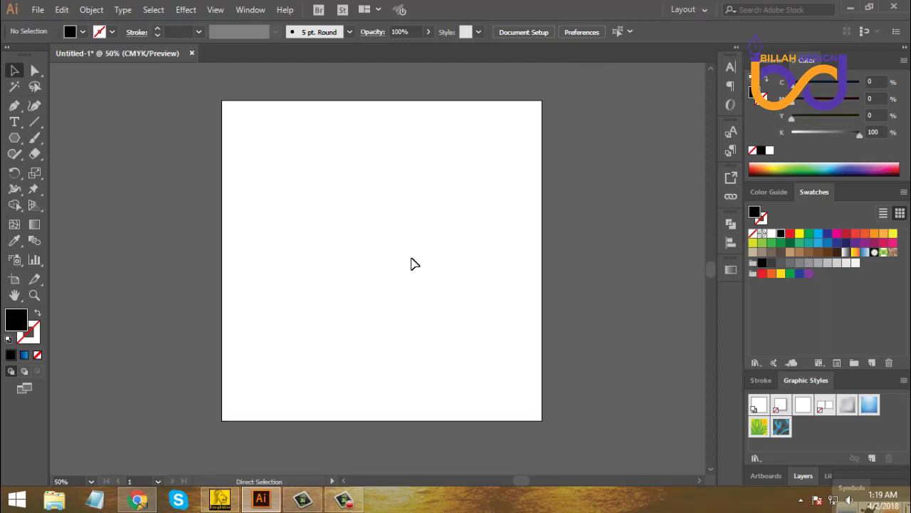
key("v")
key("space")
Draw a 312 pt unfilled circle with a 1 pt stroke and a small hexagon to its right.
left_click_drag(15, 137, 50, 169)
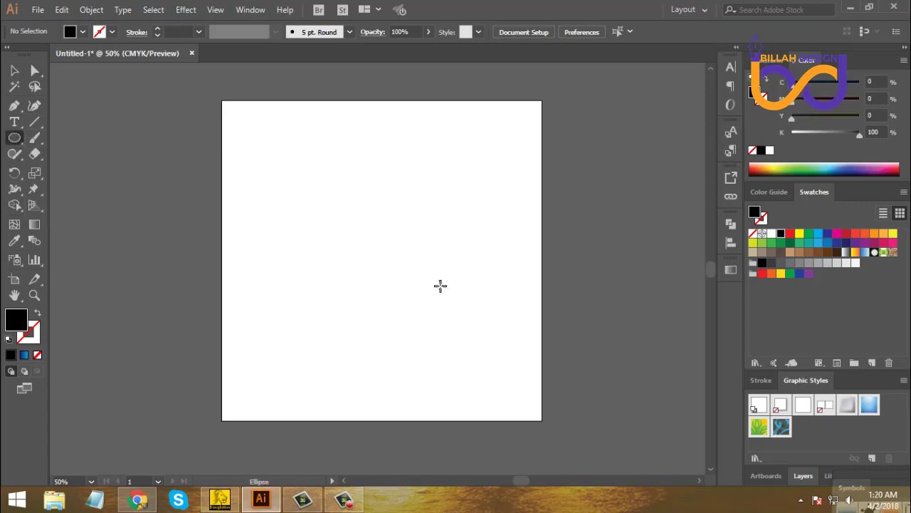
left_click_drag(377, 239, 409, 295)
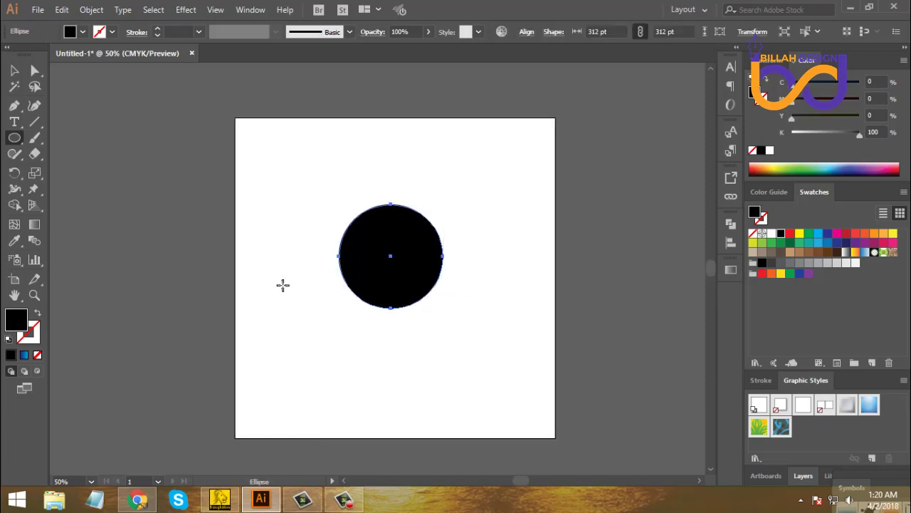
left_click(37, 313)
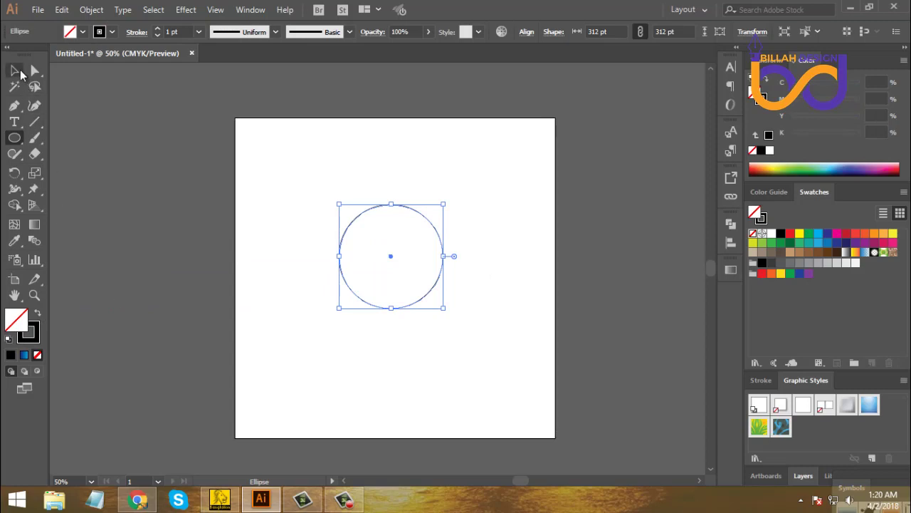
key("v")
left_click_drag(14, 140, 44, 189)
left_click_drag(507, 229, 517, 244)
Centre the hexagon horizontally and vertically on the circle, using the circle as key object.
key("v")
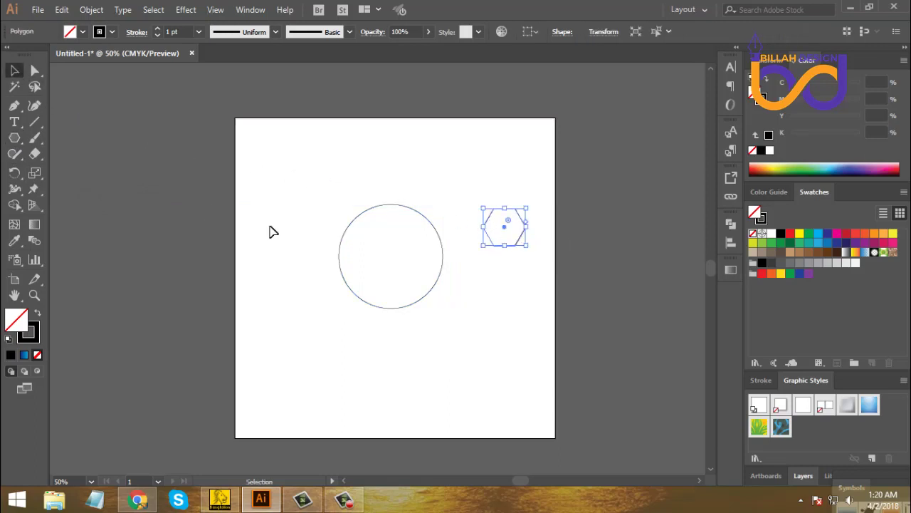
left_click_drag(297, 163, 565, 309)
left_click(444, 250)
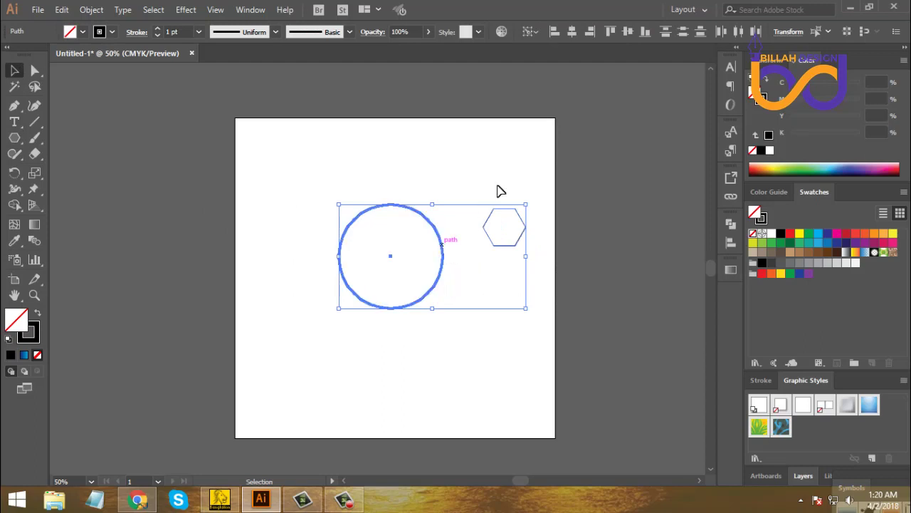
left_click(573, 32)
left_click(629, 31)
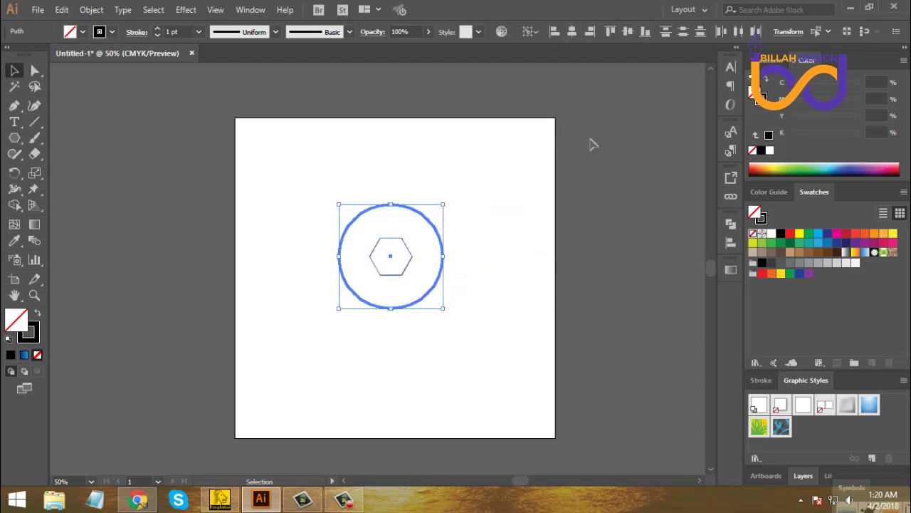
left_click(522, 314)
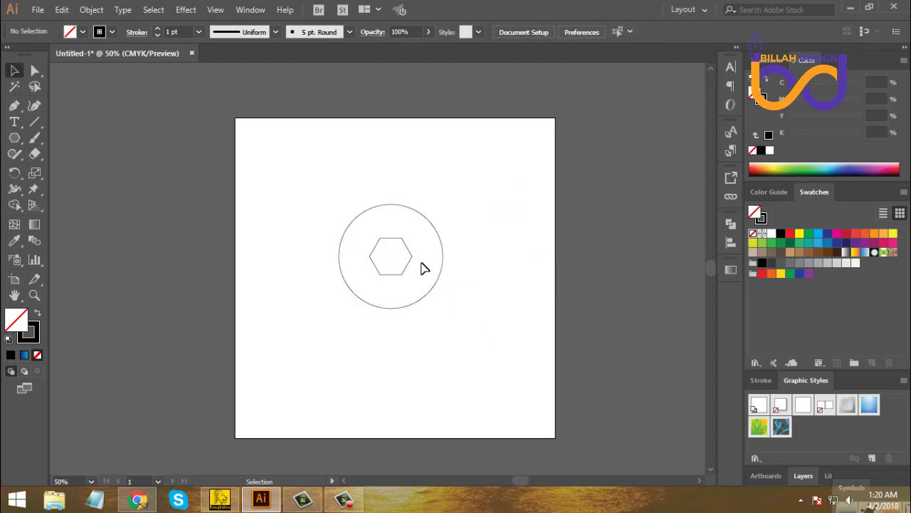
Scale the hexagon down slightly from its corner handle.
key("ctrl+equal")
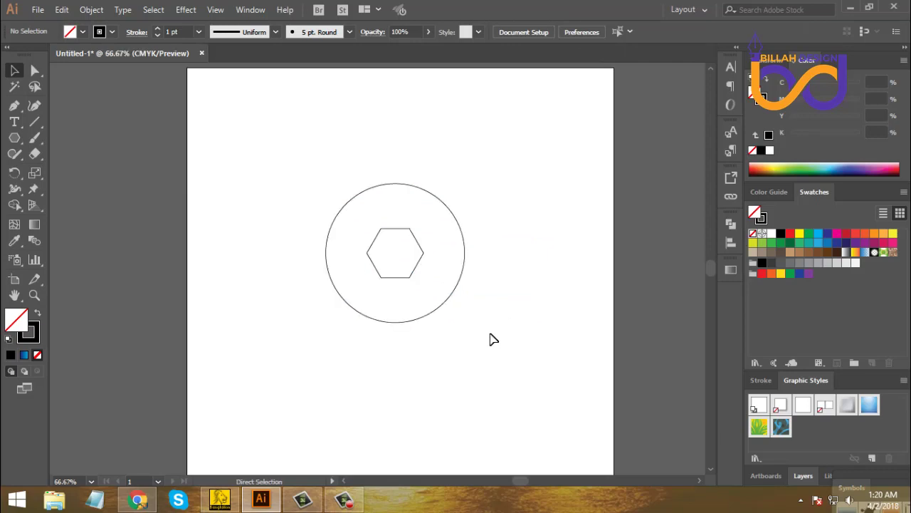
left_click_drag(514, 331, 513, 327)
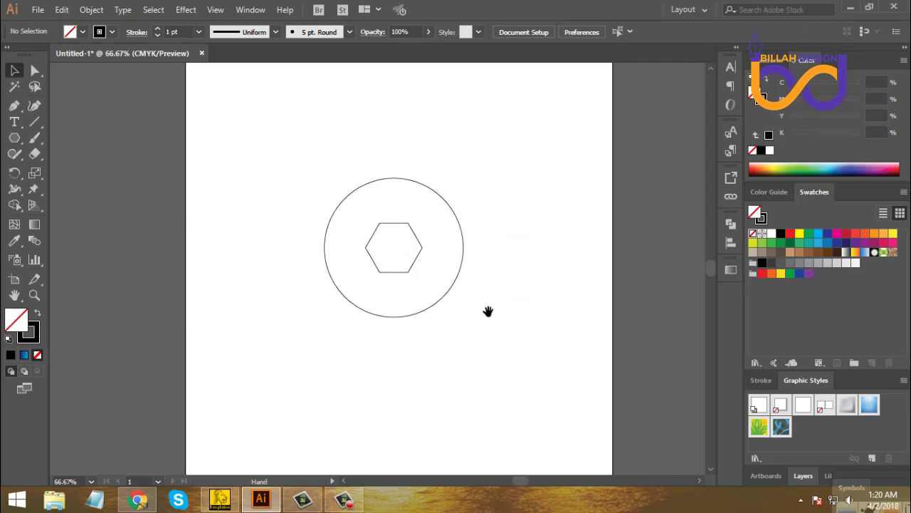
left_click(423, 249)
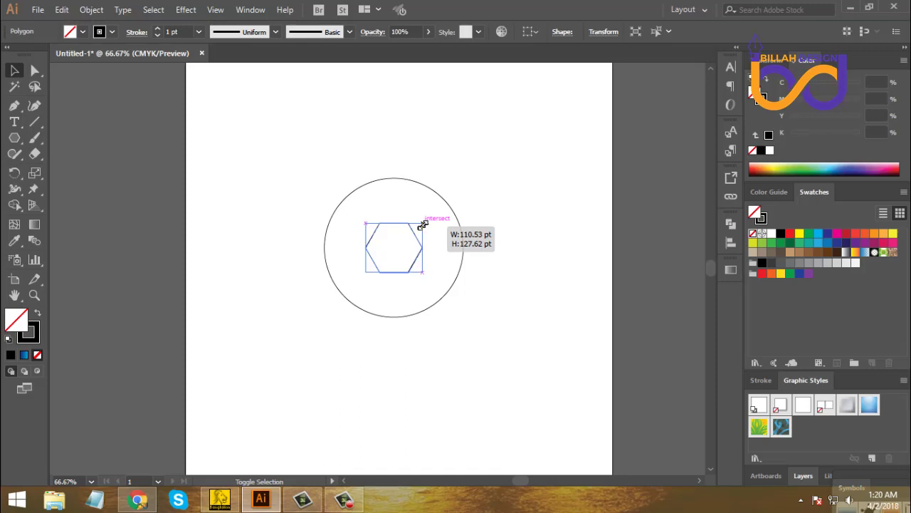
left_click_drag(422, 227, 420, 225)
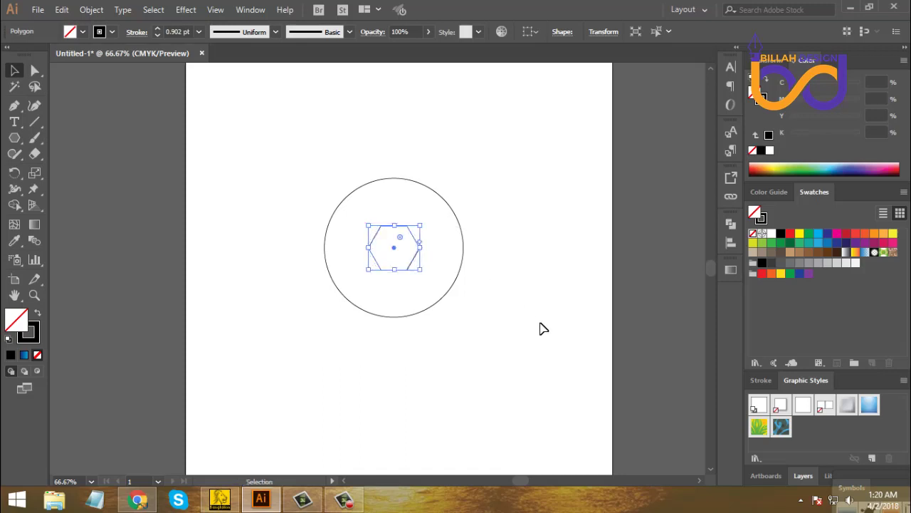
left_click(523, 329)
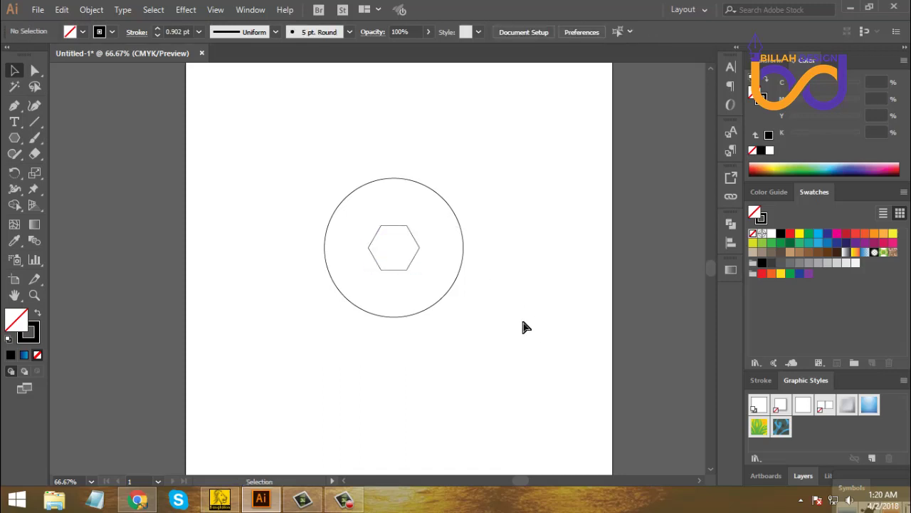
key("ctrl+=")
key("ctrl+=")
Draw a 170 pt horizontal line from the hexagon's top-left corner past the circle, and select it.
left_click_drag(492, 198, 458, 235)
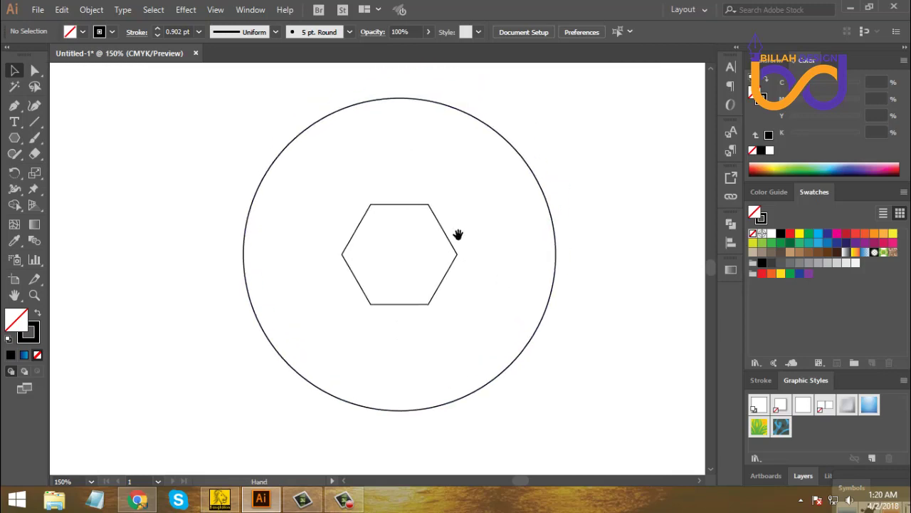
left_click(35, 121)
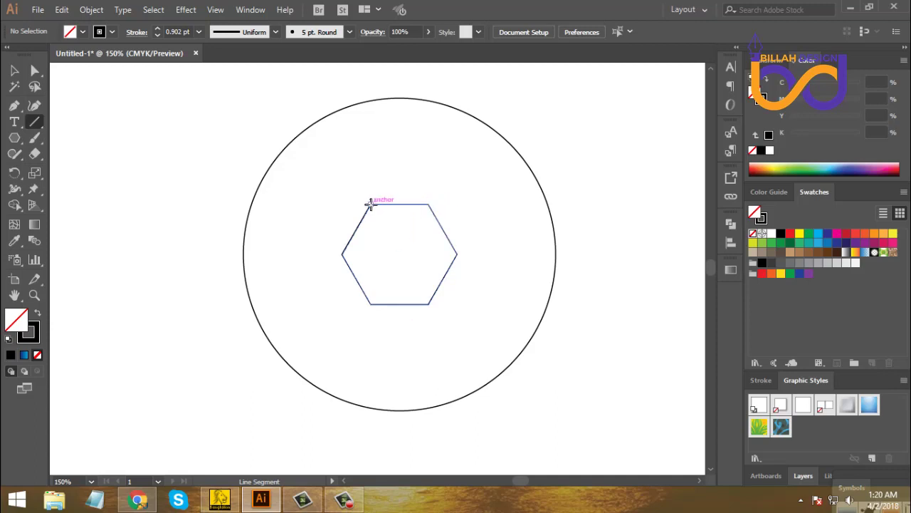
left_click_drag(370, 204, 594, 204)
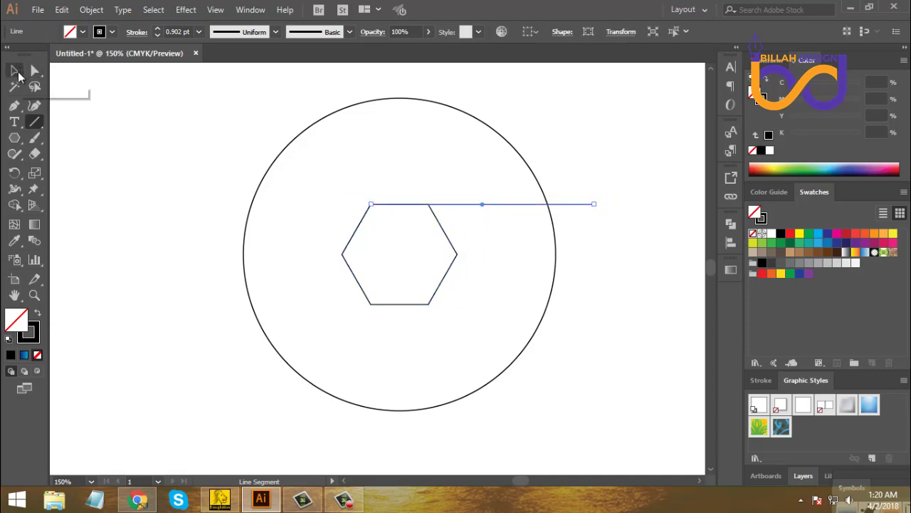
left_click(15, 70)
left_click(213, 130)
left_click(588, 206)
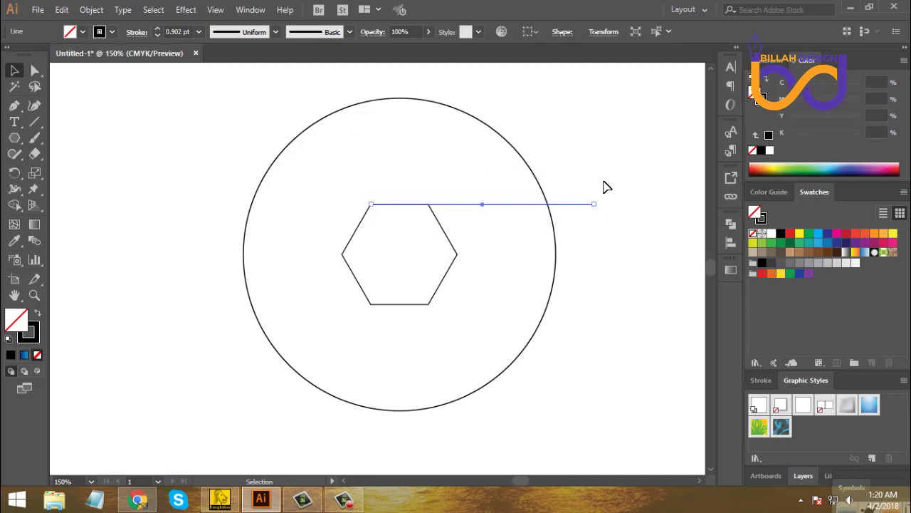
left_click(621, 249)
left_click(578, 206)
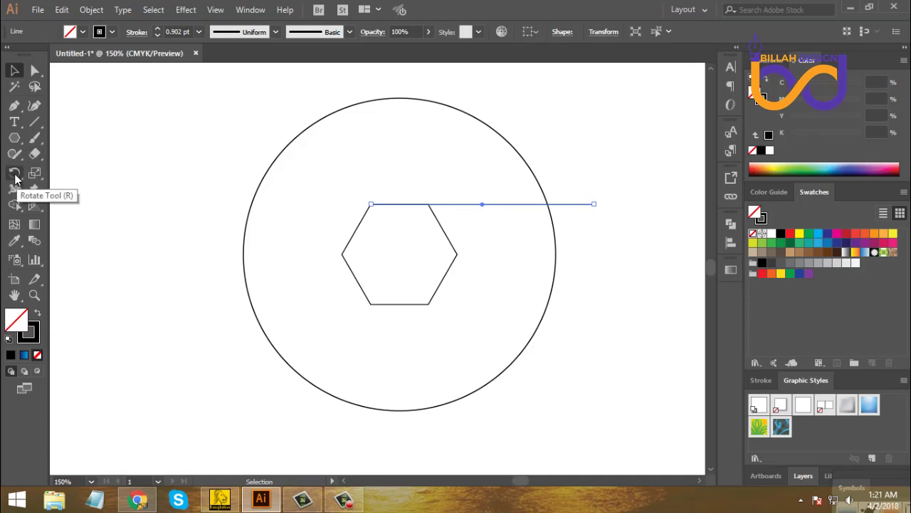
Make a 60° rotated copy of the line pivoting on the hexagon's centre.
left_click(14, 173)
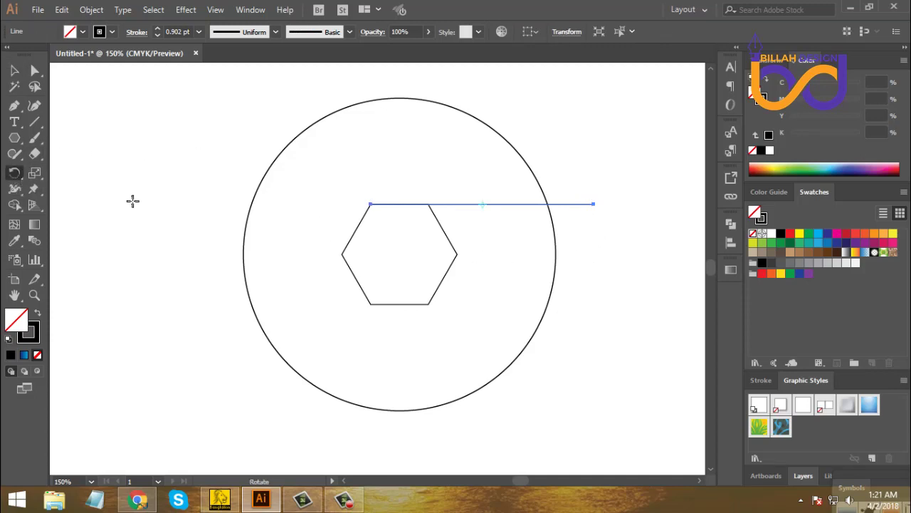
left_click(399, 254, "alt")
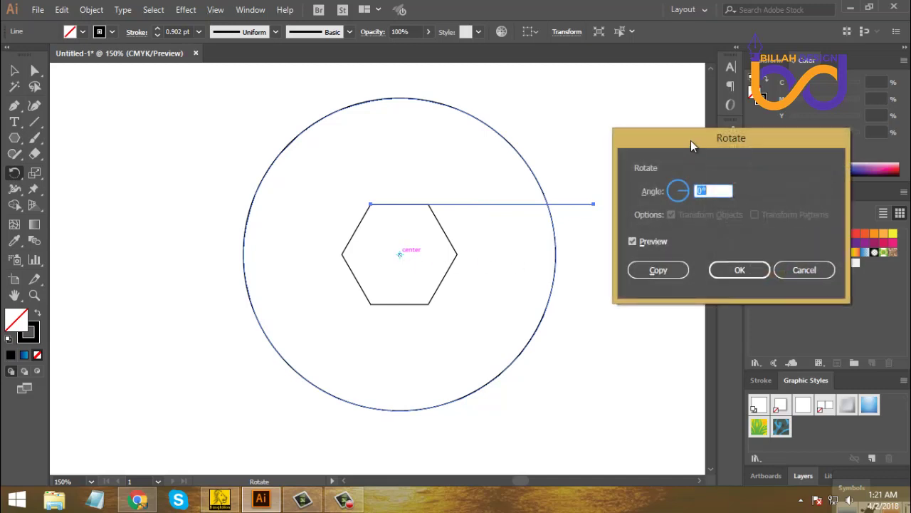
left_click_drag(690, 140, 730, 139)
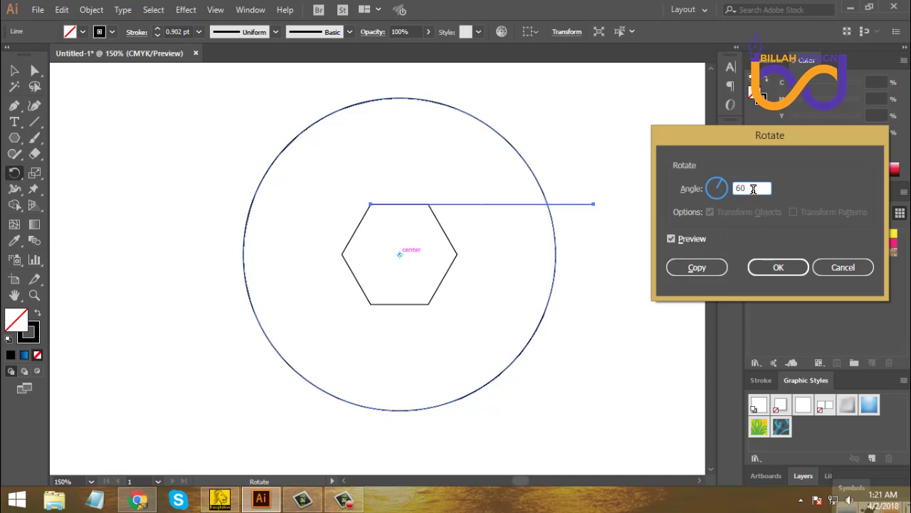
left_click_drag(753, 189, 723, 199)
left_click_drag(759, 188, 709, 193)
left_click(697, 268)
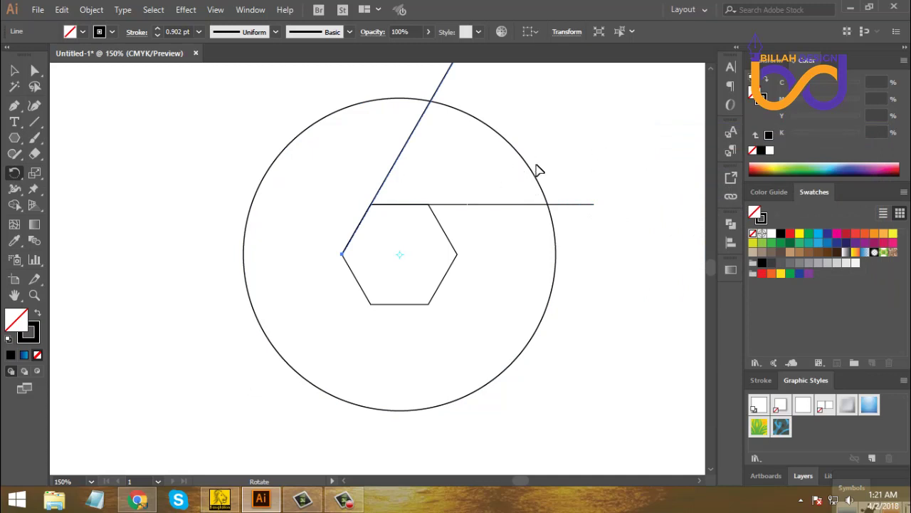
Repeat the 60° rotated copy with Ctrl+D to complete the six blade lines.
key("ctrl+d")
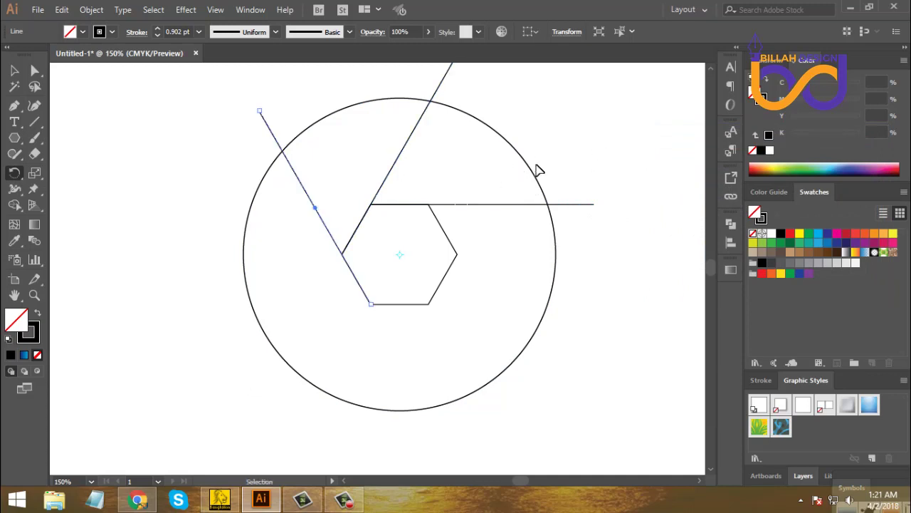
key("ctrl+d")
key("ctrl+d")
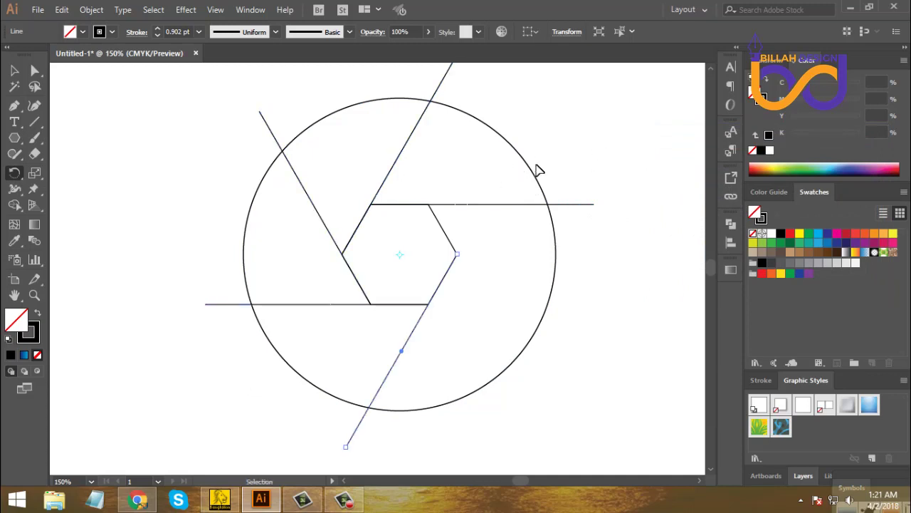
key("ctrl+d")
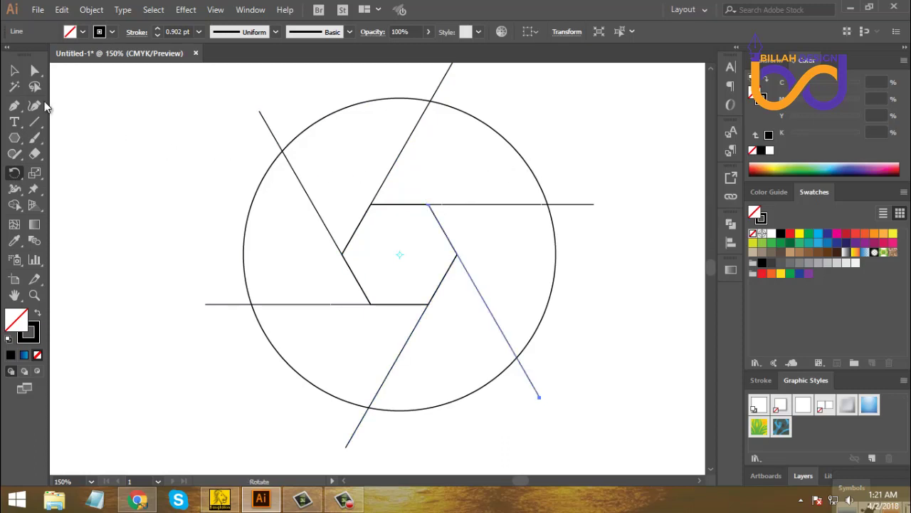
left_click(16, 71)
left_click(417, 254)
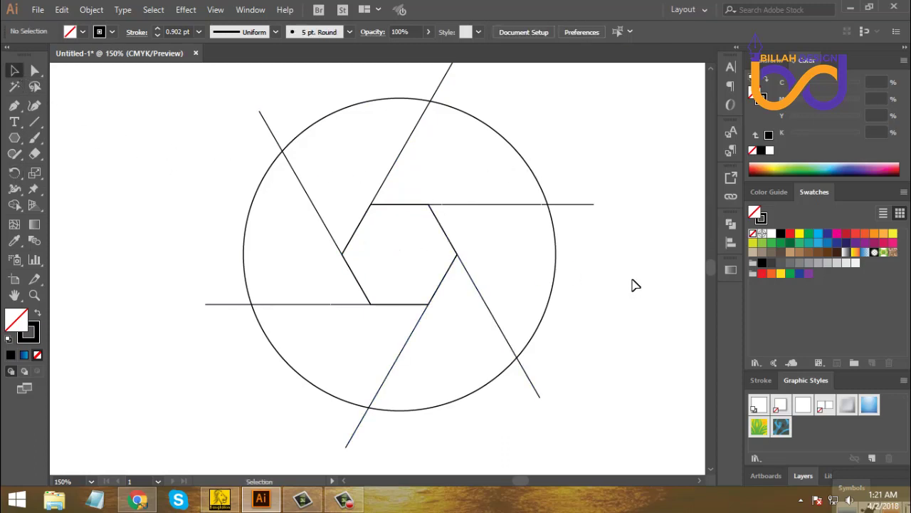
Swap the circle's fill and stroke so it becomes solid black with no outline.
key("ctrl+minus")
key("ctrl+minus")
key("ctrl+minus")
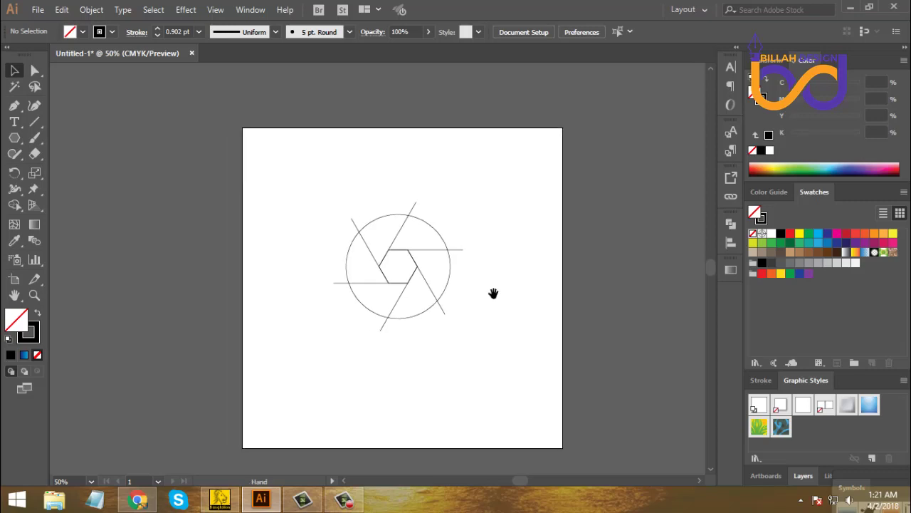
left_click(449, 275)
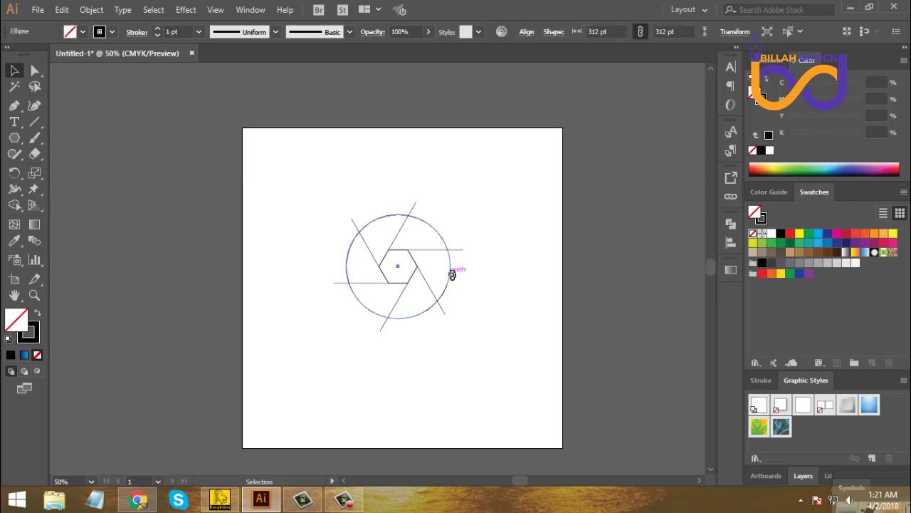
left_click(540, 287)
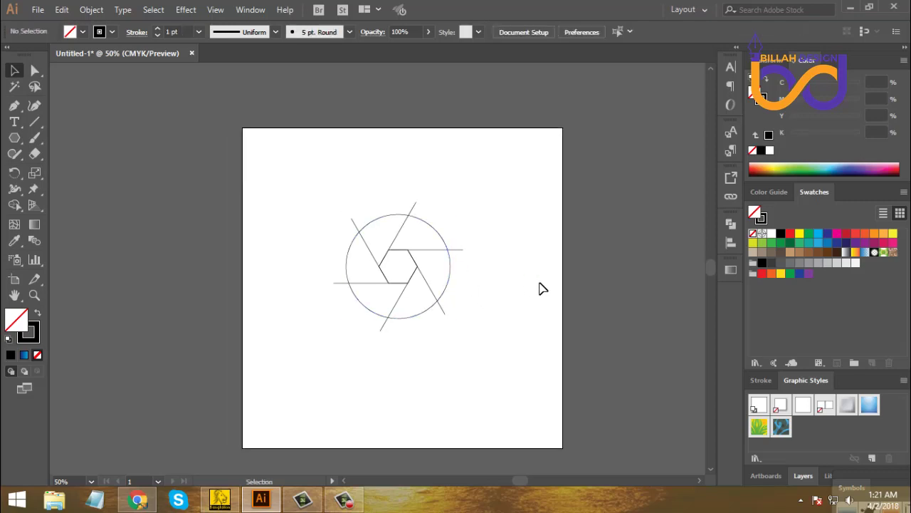
left_click(450, 284)
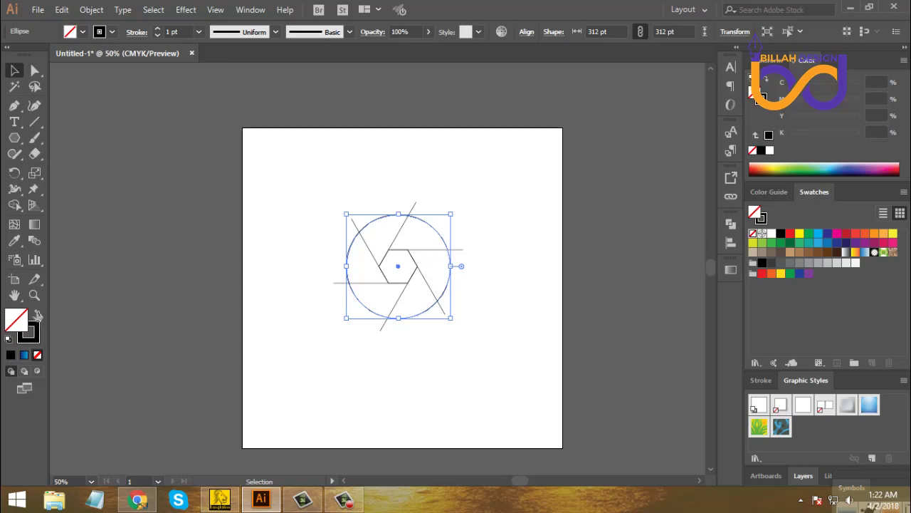
left_click(37, 316)
left_click(331, 253)
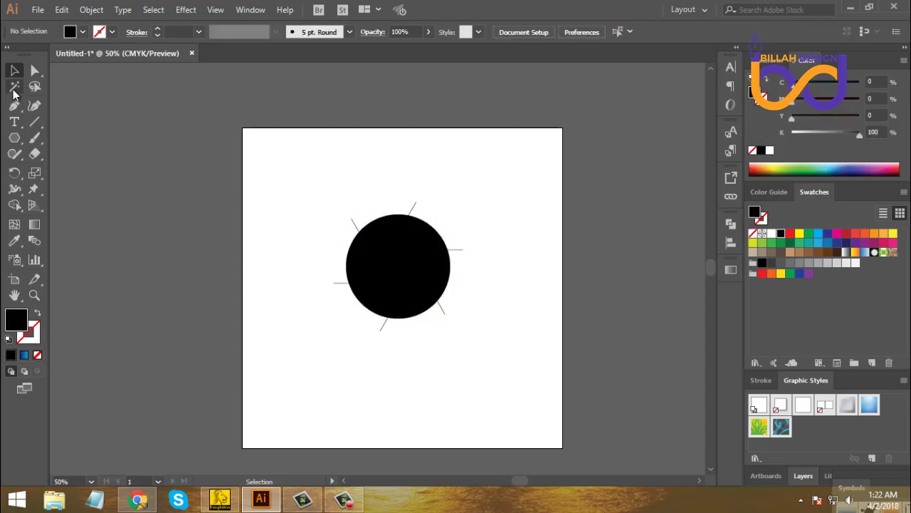
left_click(14, 86)
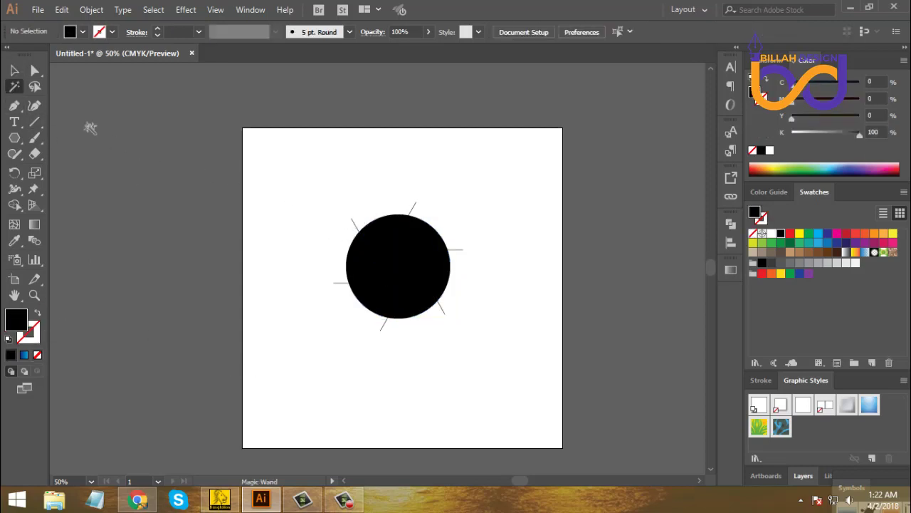
Give all the shutter lines a white 11 pt stroke, dividing the black circle into six blades.
left_click(353, 218)
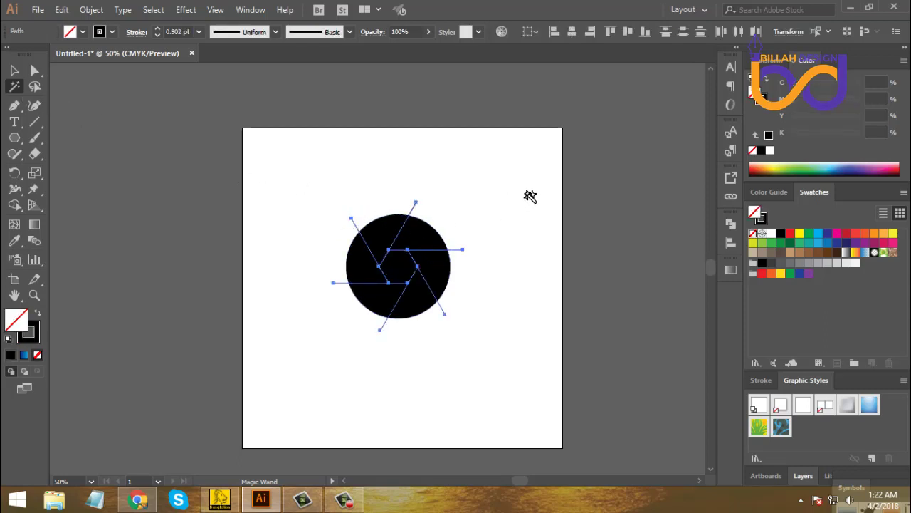
left_click(770, 150)
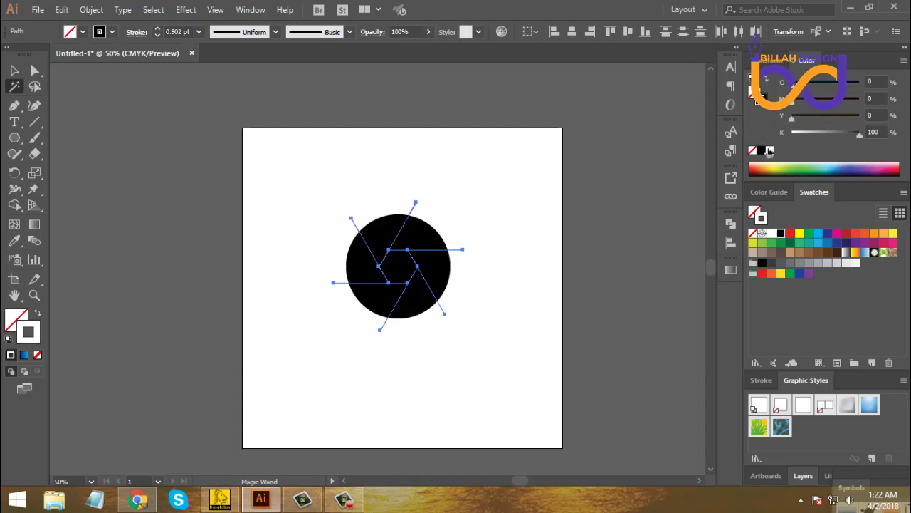
left_click(158, 30)
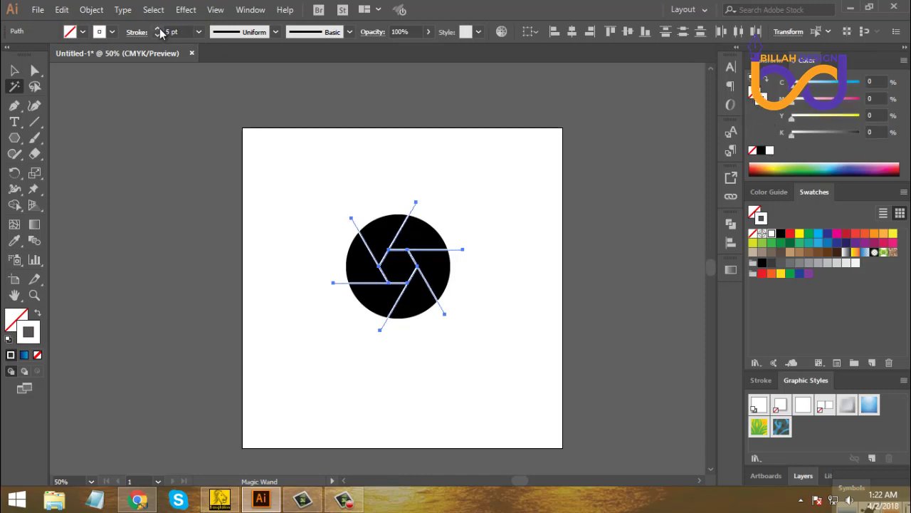
left_click(158, 30)
left_click(158, 30)
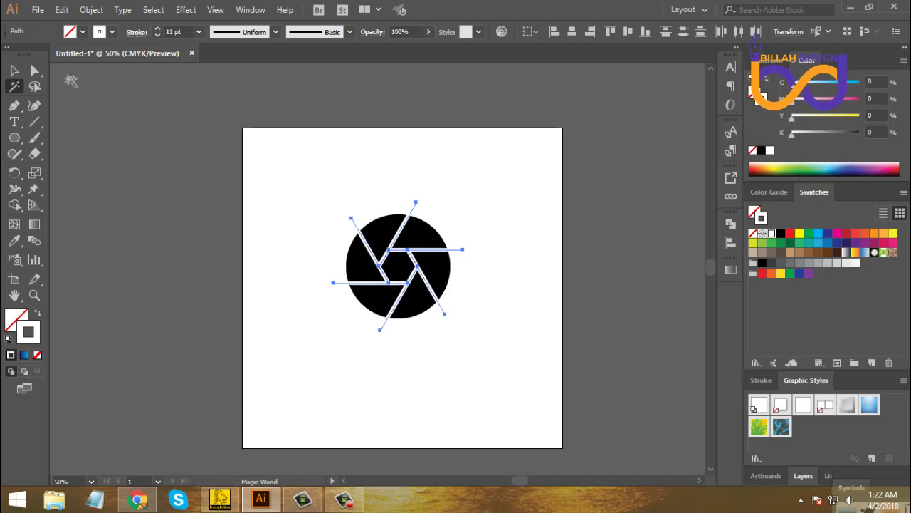
left_click(14, 70)
left_click(278, 266)
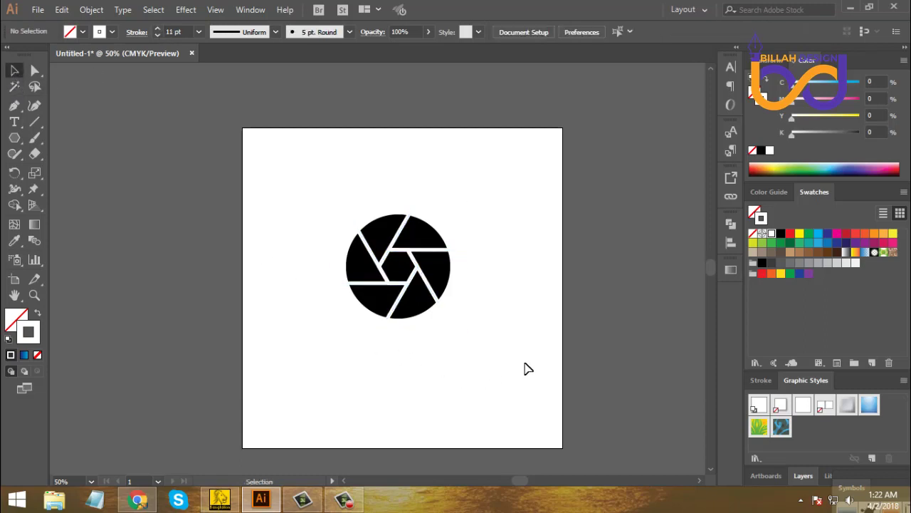
key("ctrl+plus")
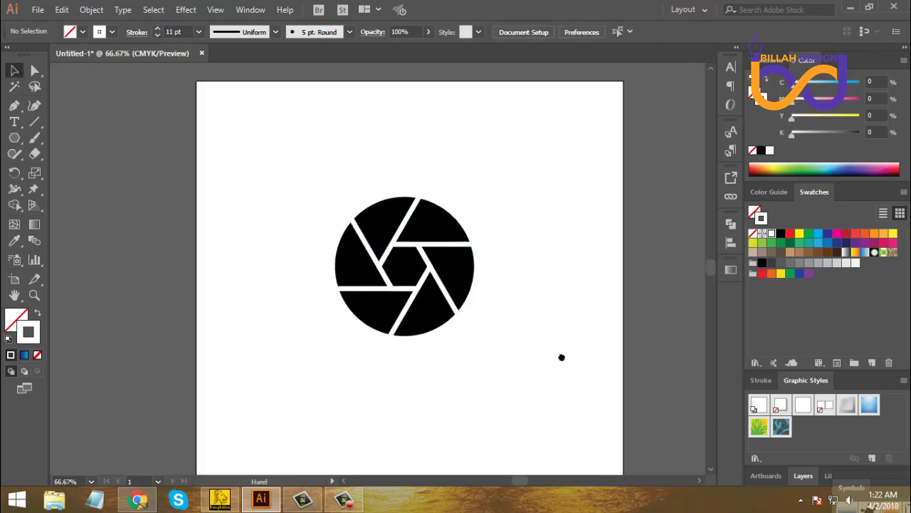
Select all six white divider lines with the Magic Wand and open the Object menu.
left_click_drag(563, 356, 538, 357)
left_click(14, 86)
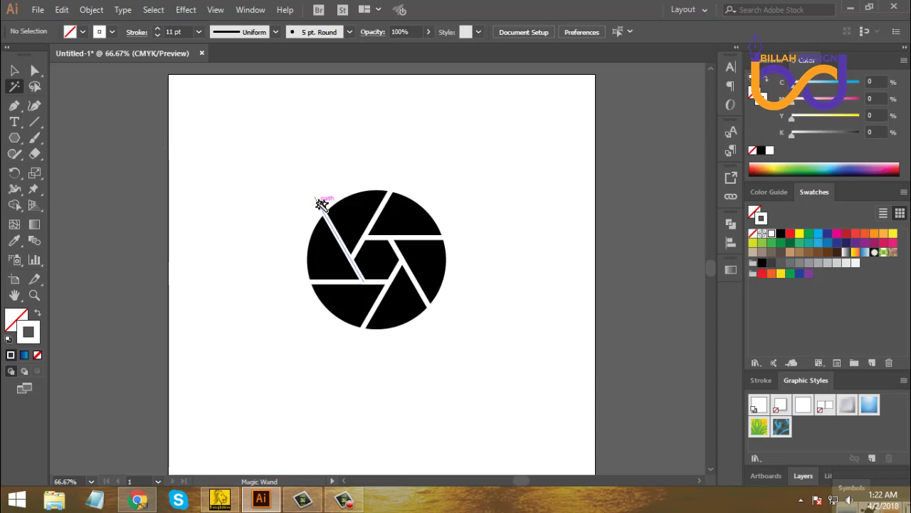
left_click(322, 204)
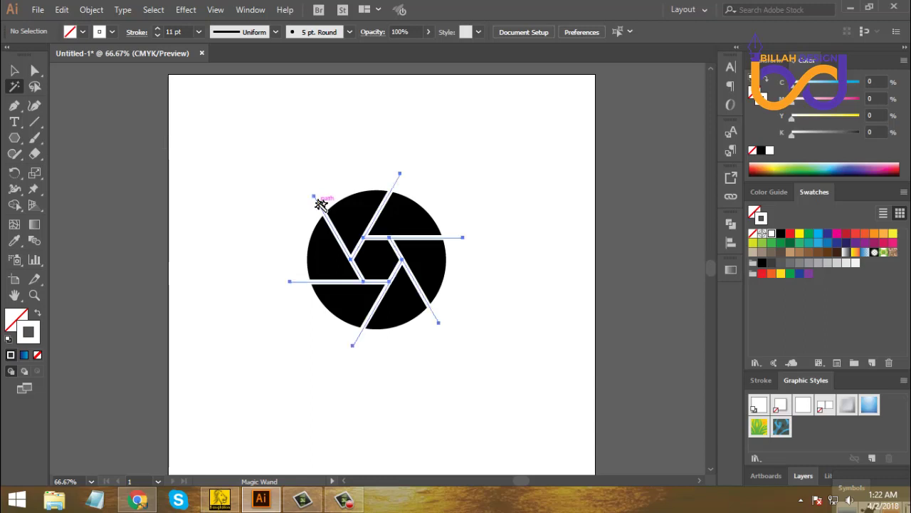
left_click(91, 11)
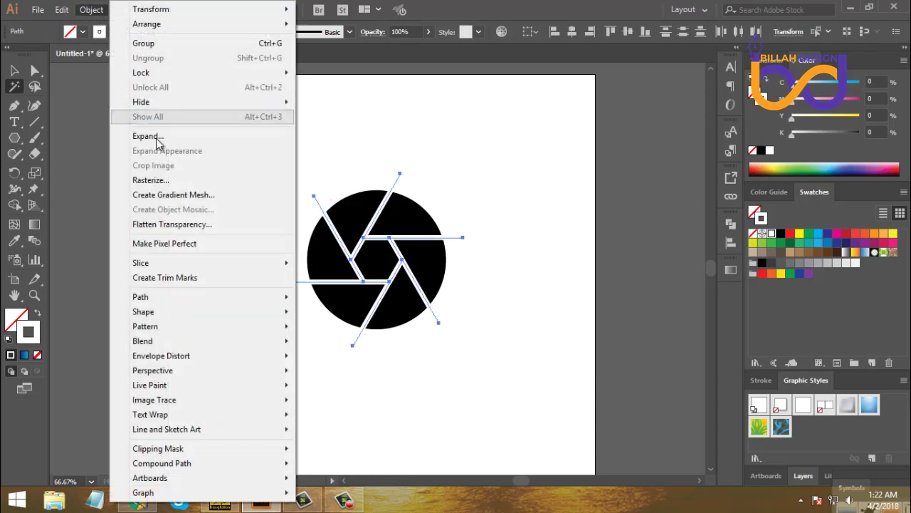
Expand the white strokes to shapes and subtract them from the circle with Pathfinder Minus Front.
left_click(159, 137)
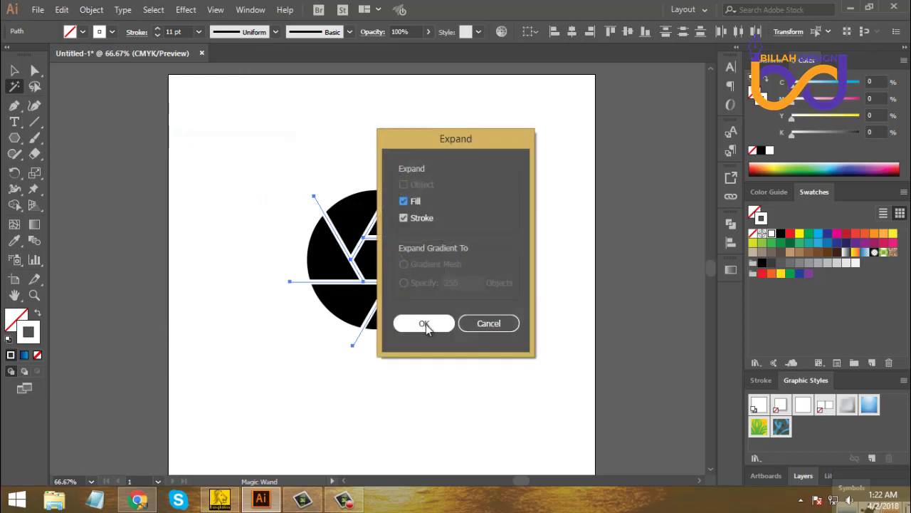
left_click(425, 324)
left_click(15, 71)
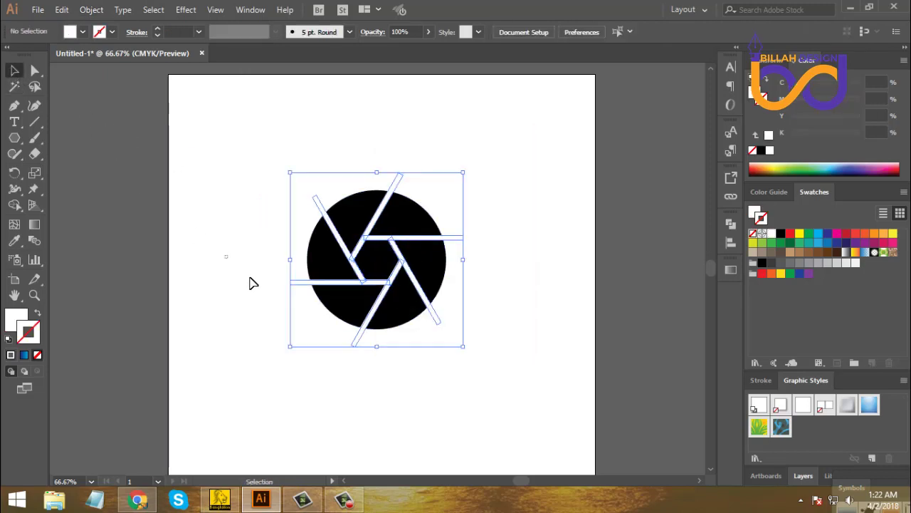
left_click(250, 281)
left_click_drag(247, 171, 470, 341)
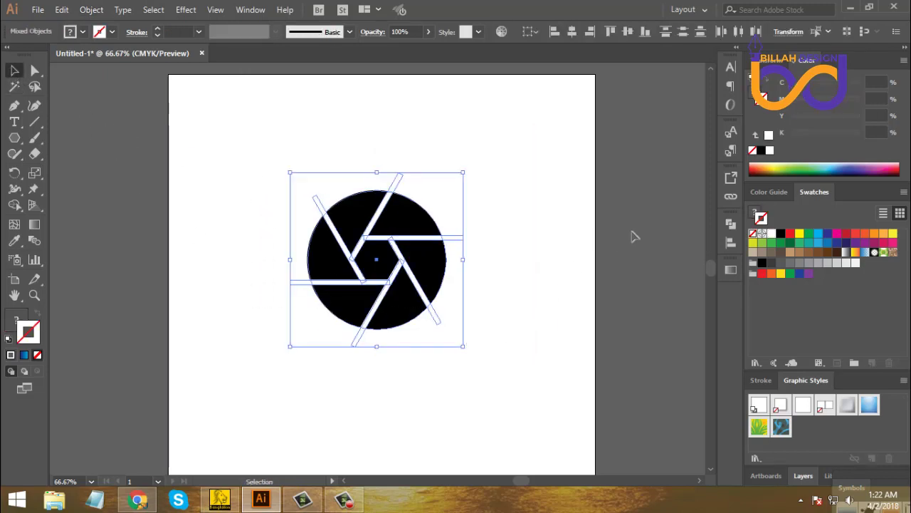
left_click(730, 224)
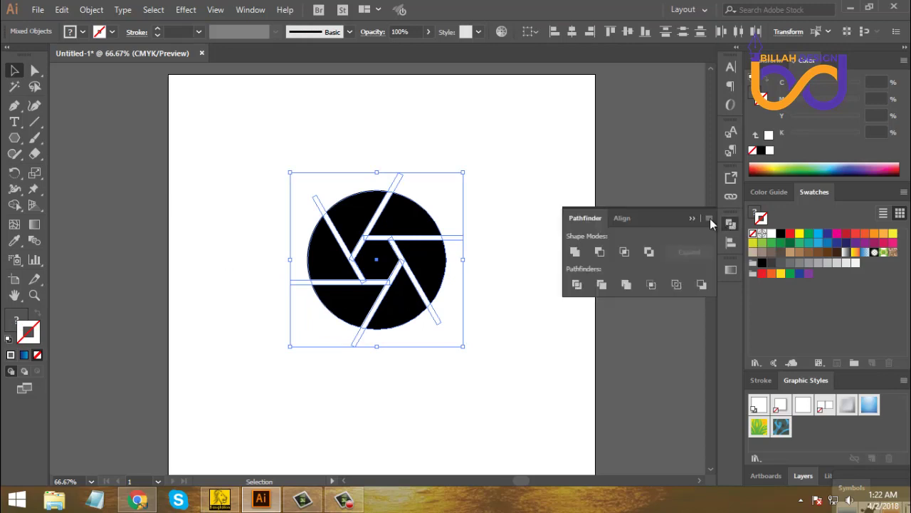
left_click(600, 251)
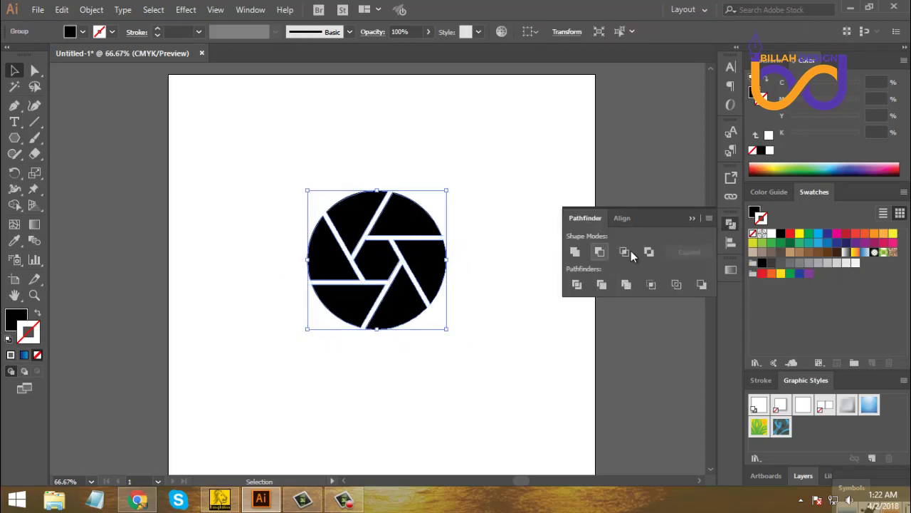
Duplicate the aperture to the right and delete the copy's central hexagon.
left_click(543, 269)
left_click_drag(411, 239, 324, 173)
left_click(420, 297)
left_click_drag(332, 209, 623, 240)
left_click(35, 70)
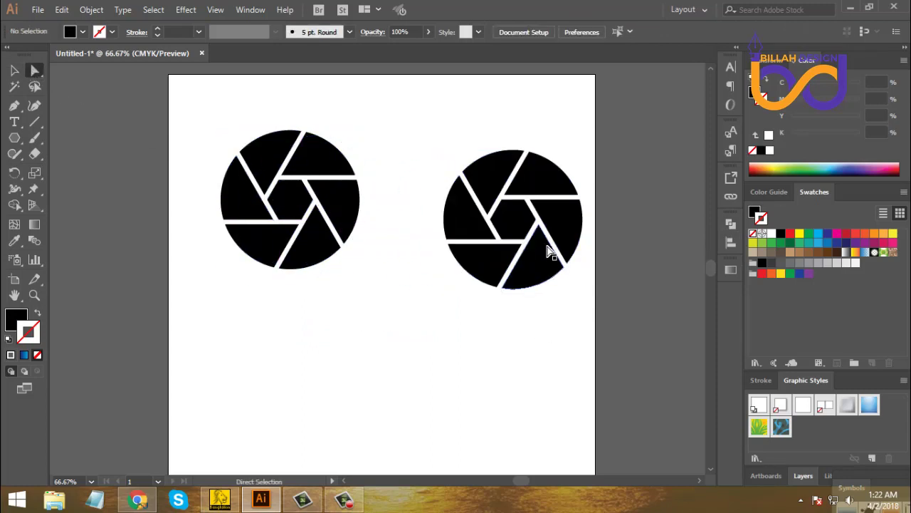
left_click(523, 218)
key("Delete")
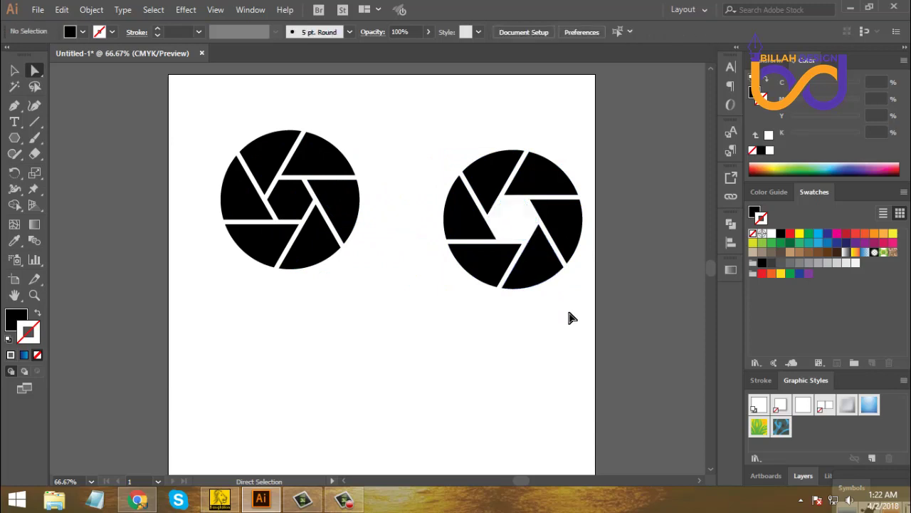
Move both apertures off the artboard to the left, stacking the open version below the first.
left_click(14, 70)
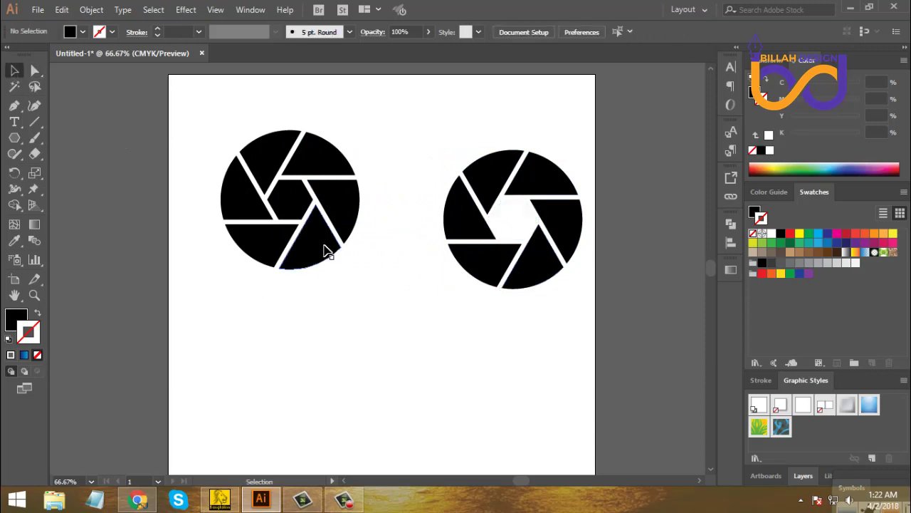
left_click_drag(328, 250, 291, 226)
left_click_drag(393, 158, 554, 330)
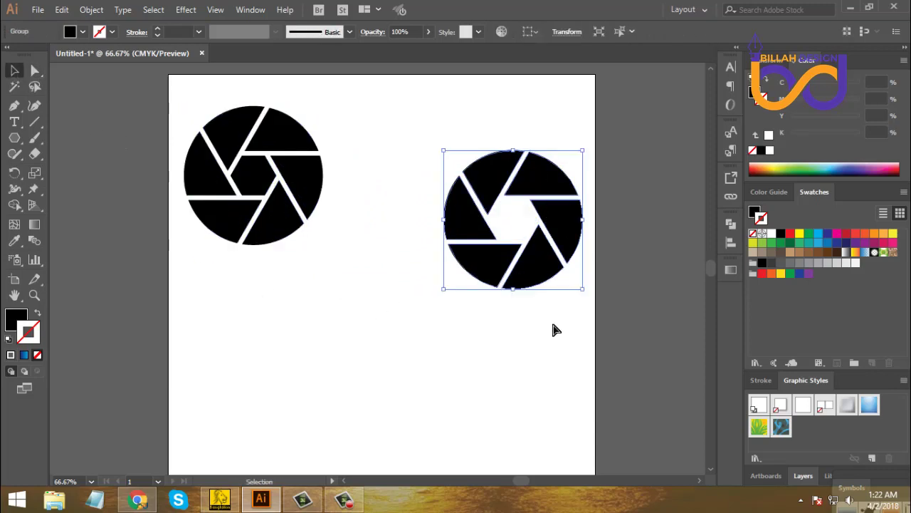
key("ctrl+minus")
left_click_drag(422, 331, 493, 331)
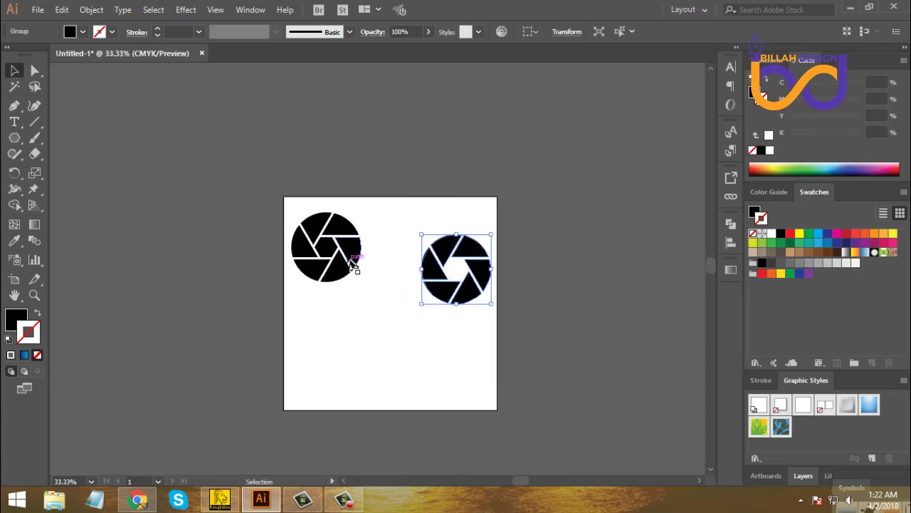
left_click_drag(350, 260, 256, 216)
left_click(453, 330)
left_click_drag(470, 299, 249, 305)
left_click(391, 336)
left_click_drag(391, 337, 376, 240)
key("ctrl+plus")
Lower the two stacked apertures slightly beside the artboard.
left_click_drag(301, 126, 252, 316)
left_click(413, 324)
left_click_drag(517, 342, 509, 323)
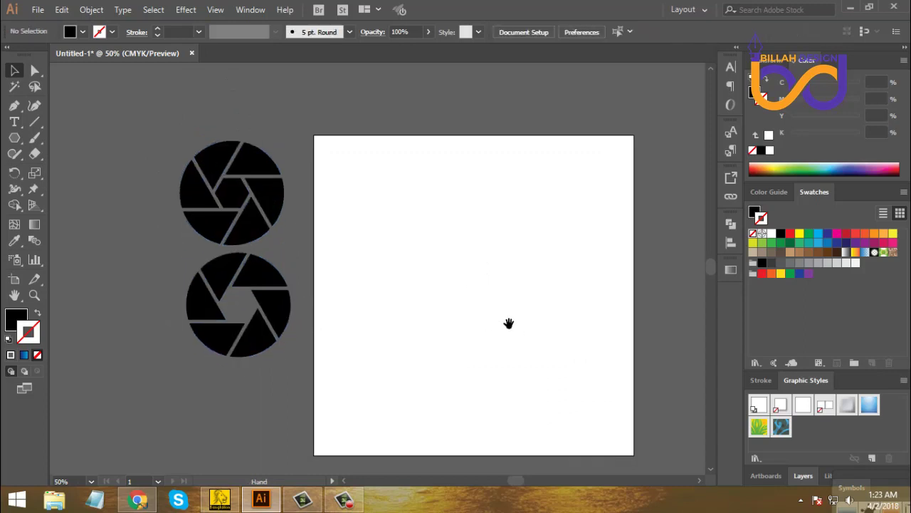
left_click_drag(313, 138, 265, 325)
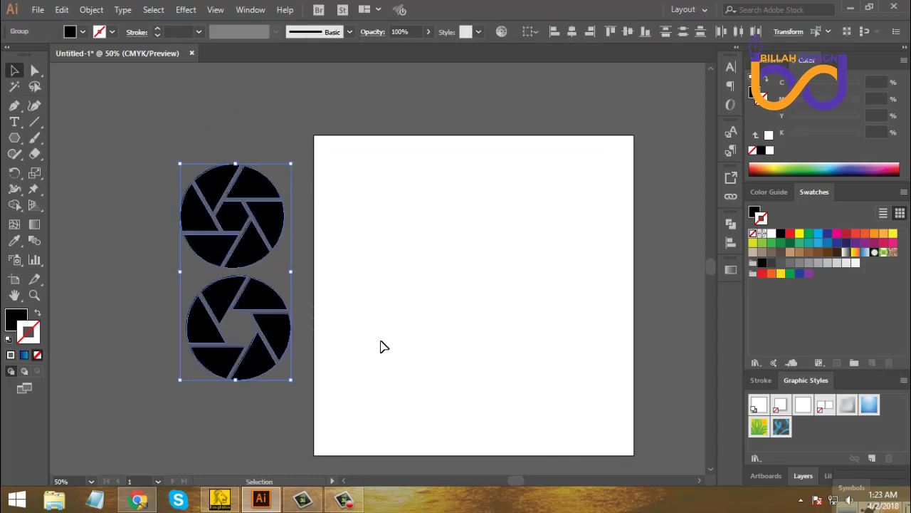
left_click(381, 346)
key("space")
left_click_drag(508, 350, 499, 331)
mouse_move(498, 297)
left_mouse_down()
mouse_move(498, 317)
mouse_move(500, 304)
left_mouse_up()
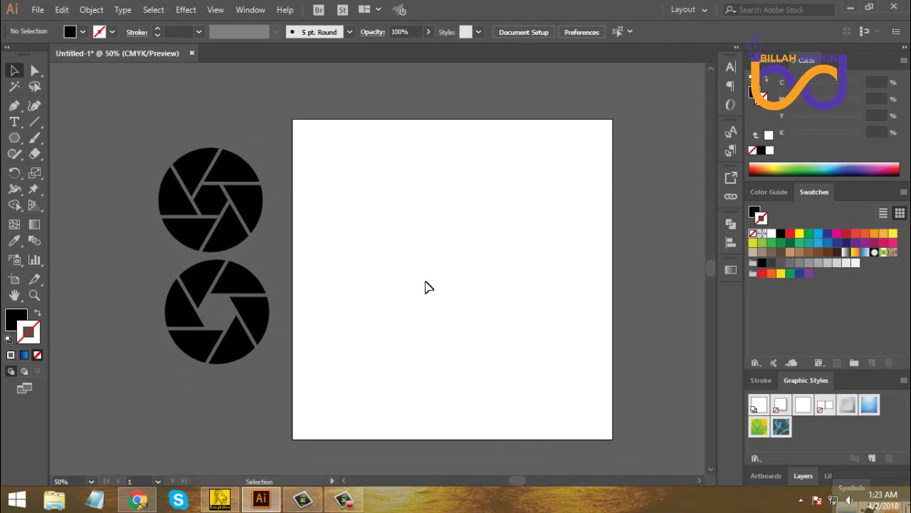
Draw a 360 pt circle with the Ellipse tool and make it stroke-only with no fill.
left_click(221, 201)
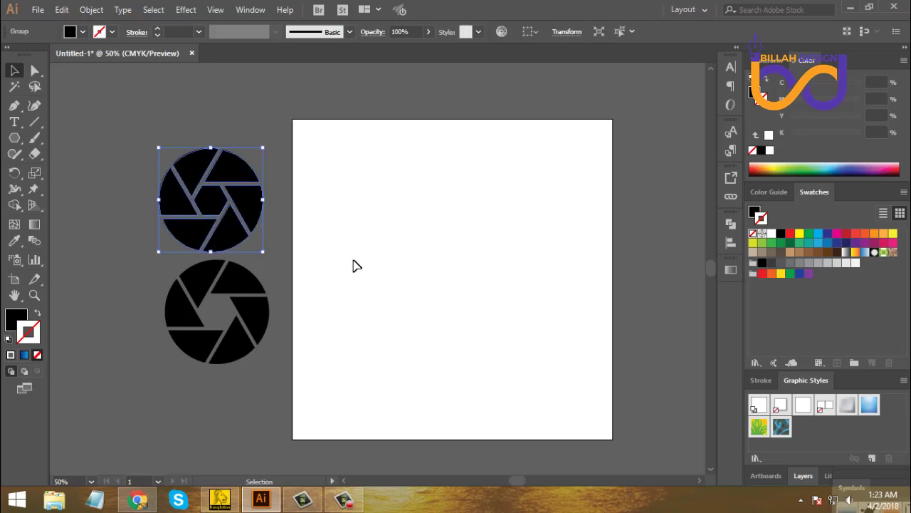
left_click(354, 265)
left_click(15, 138)
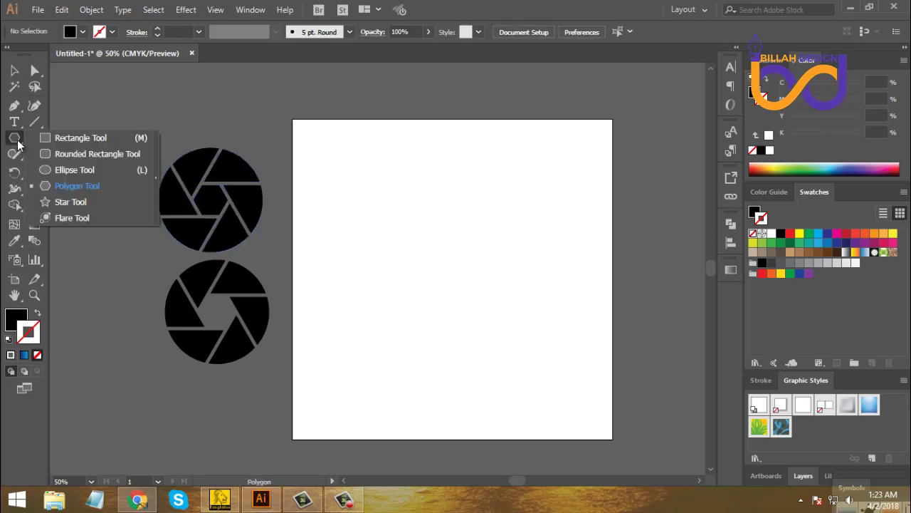
left_click(48, 169)
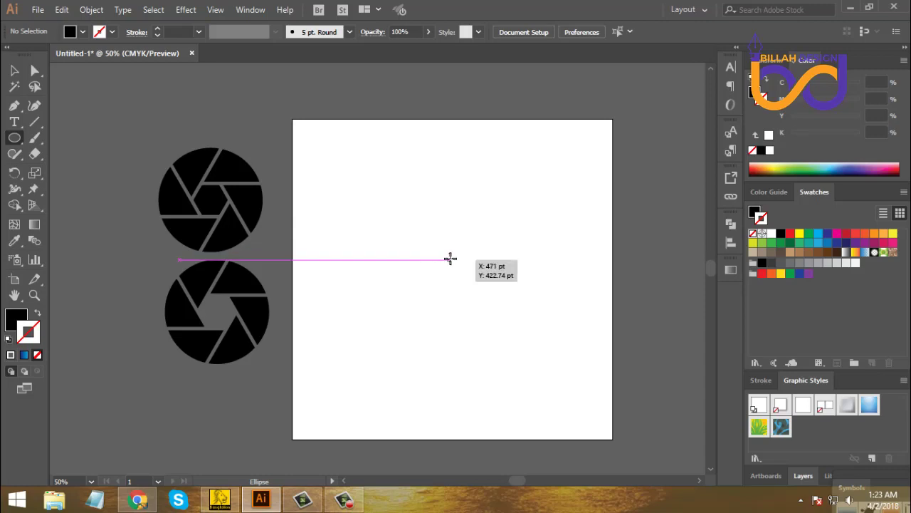
left_click_drag(460, 247, 511, 307)
key("v")
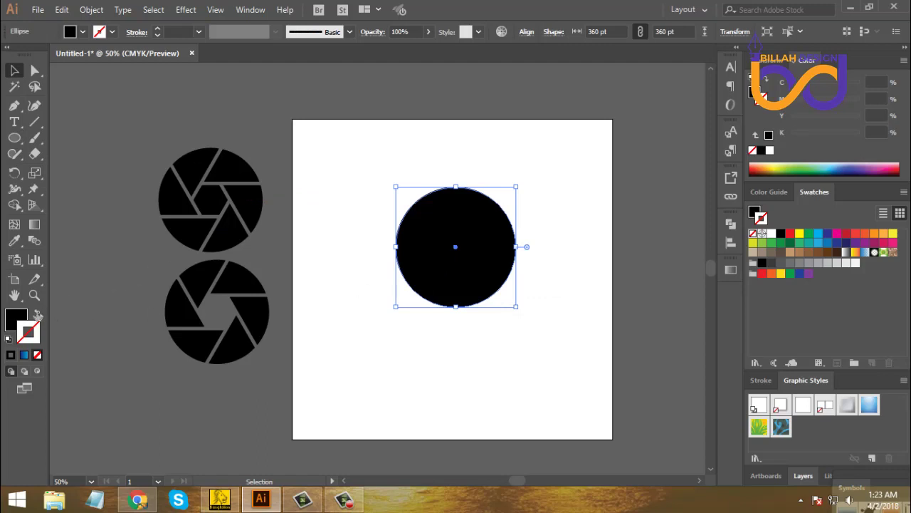
left_click(38, 315)
left_click(457, 358)
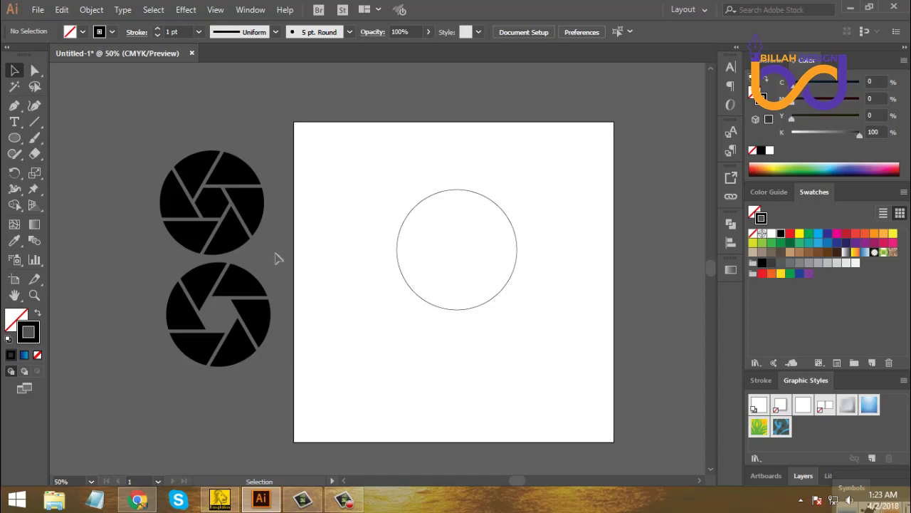
Scale a copy of the circle about its centre down to 135 pt.
left_click(248, 218)
left_click(310, 264)
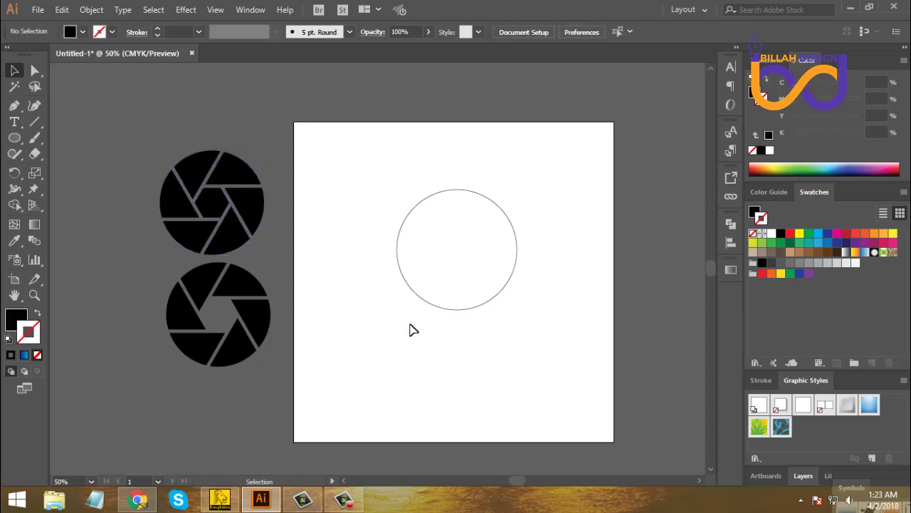
left_click(459, 310)
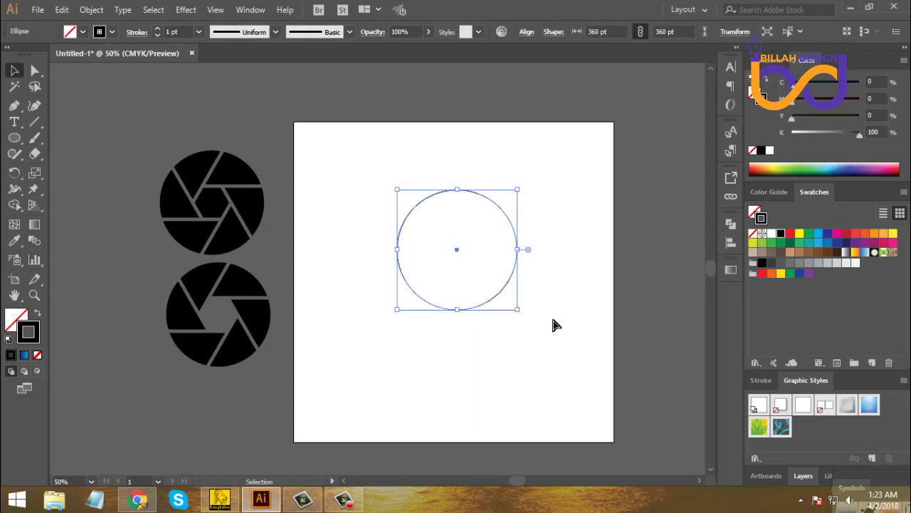
key("a")
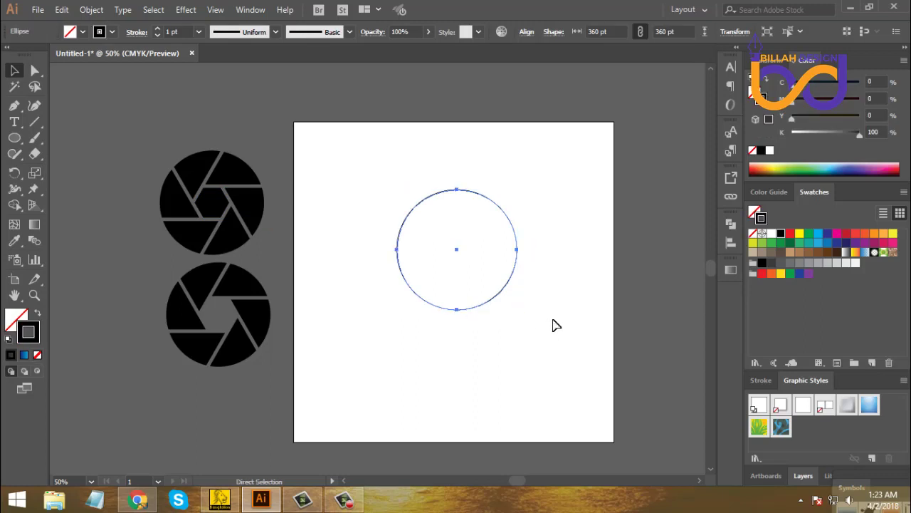
key("v")
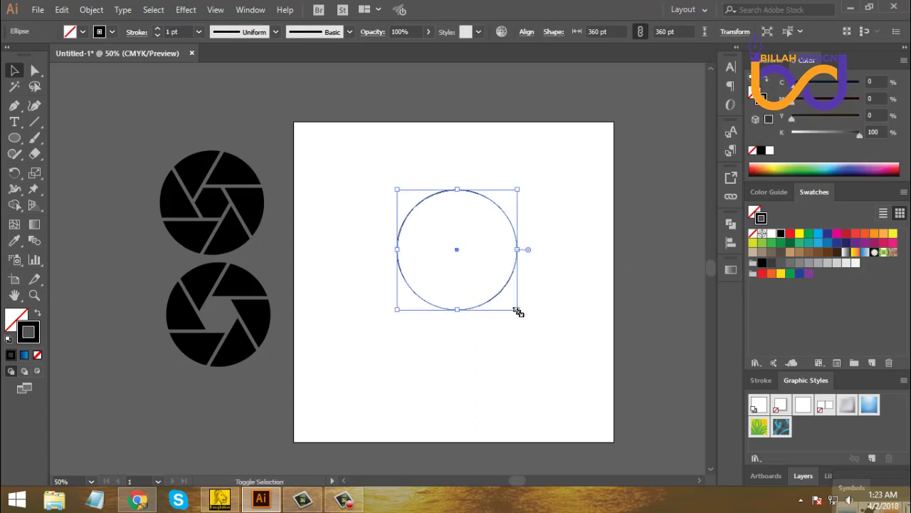
left_click_drag(517, 311, 483, 292)
left_click(527, 344)
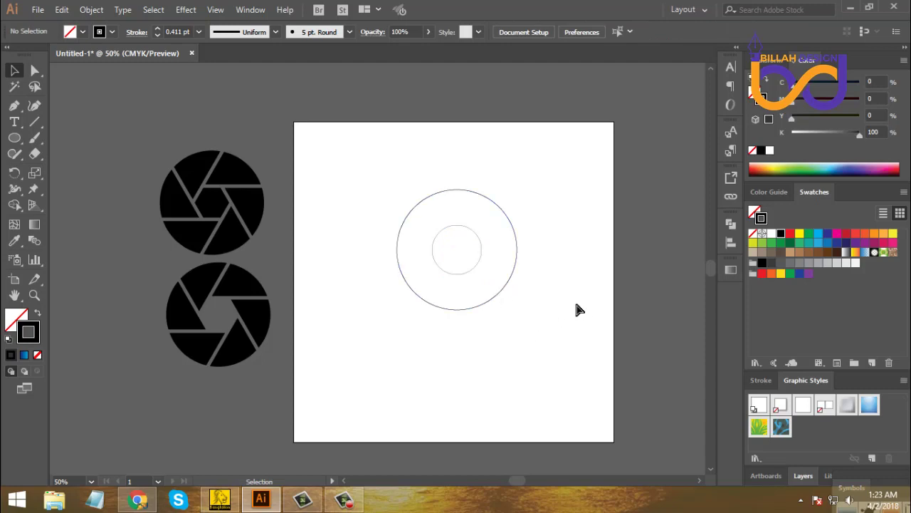
key("ctrl+equal")
key("ctrl+equal")
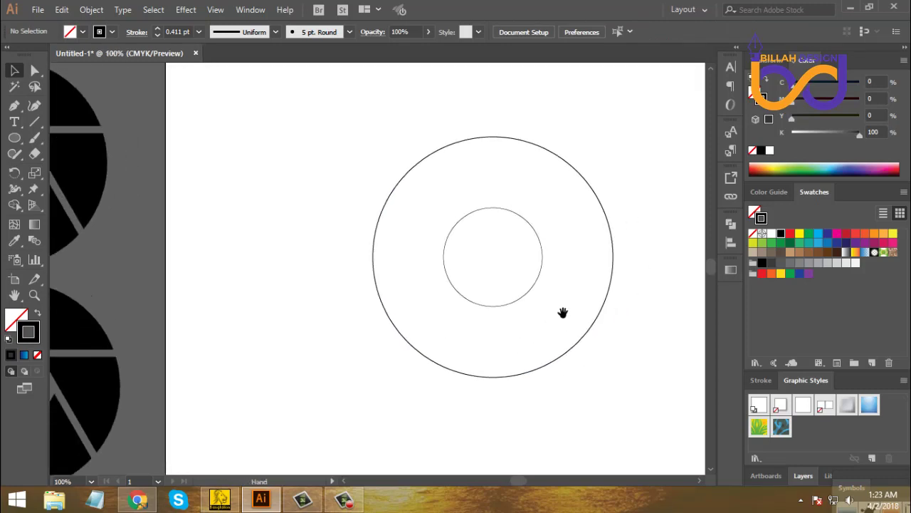
left_click(536, 282)
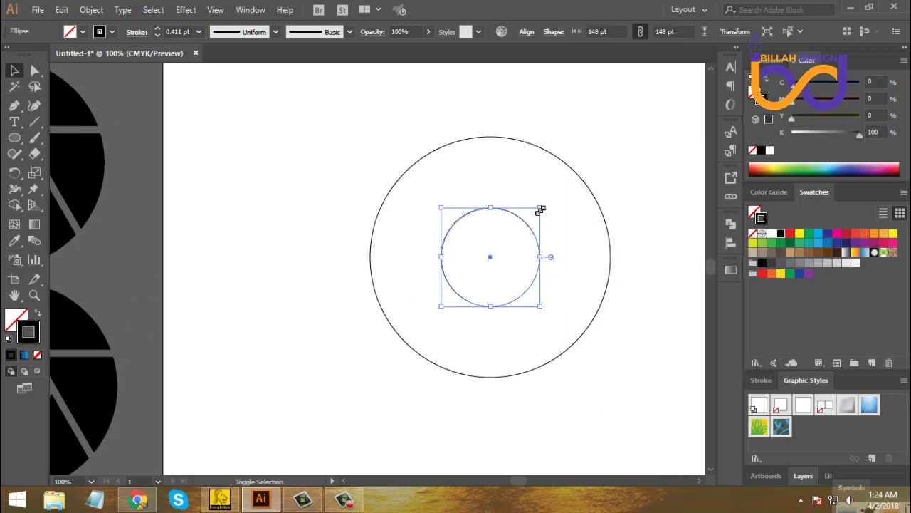
left_click_drag(542, 209, 537, 213)
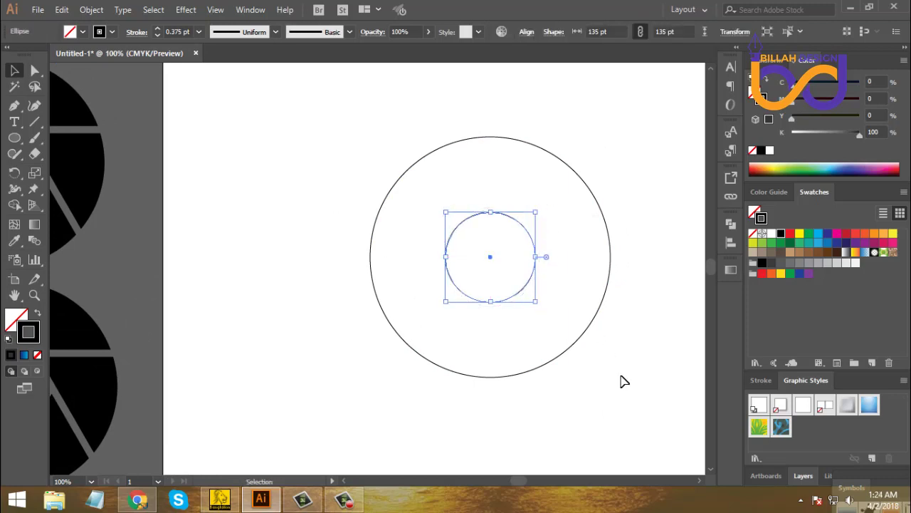
left_click(621, 364)
Eyedrop the outer circle's 1 pt stroke onto the inner circle.
scroll(561, 365, "right", 2)
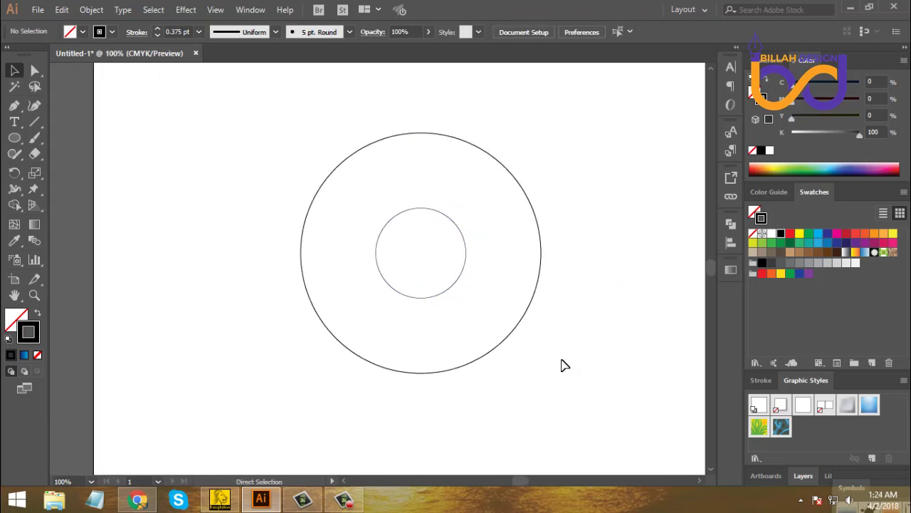
left_click_drag(571, 362, 564, 348)
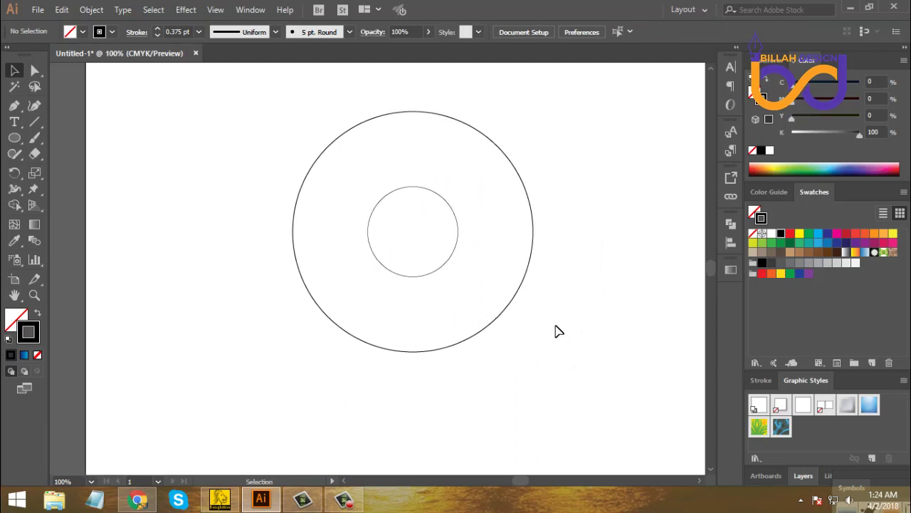
left_click(390, 199)
left_click(15, 240)
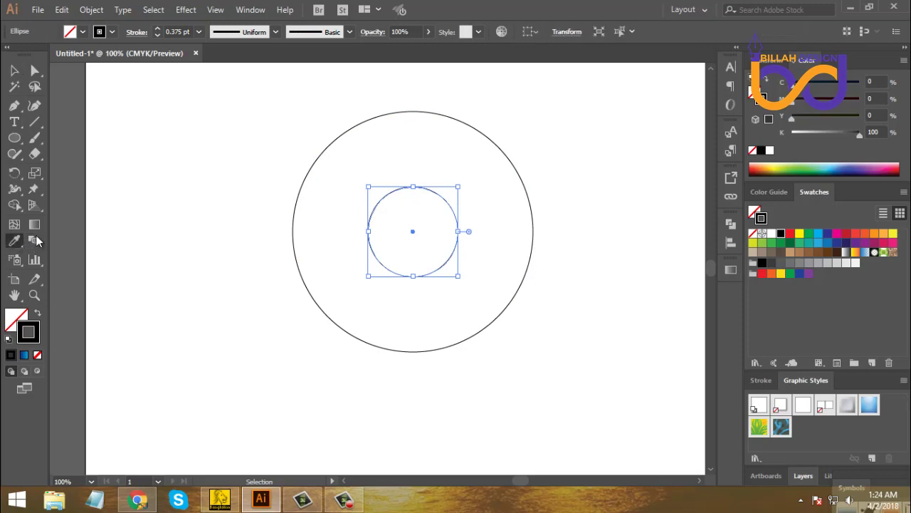
left_click(328, 147)
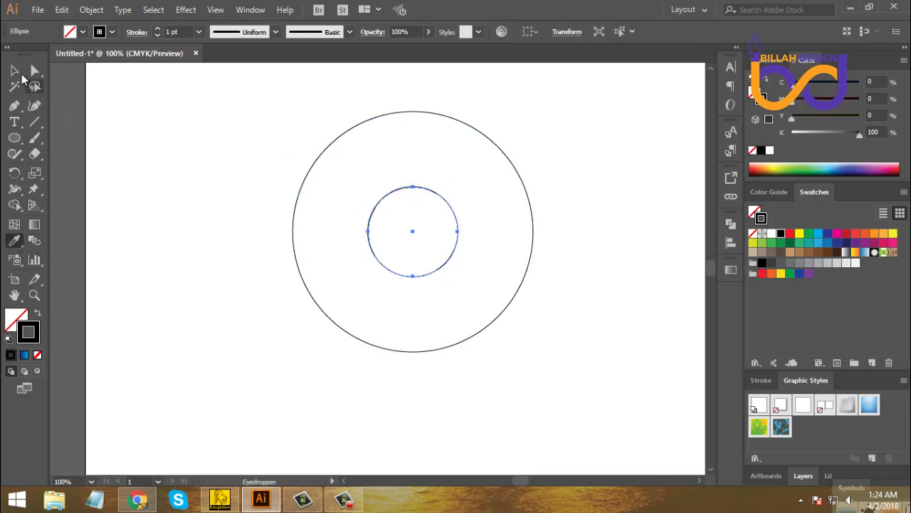
left_click(14, 70)
left_click(217, 241)
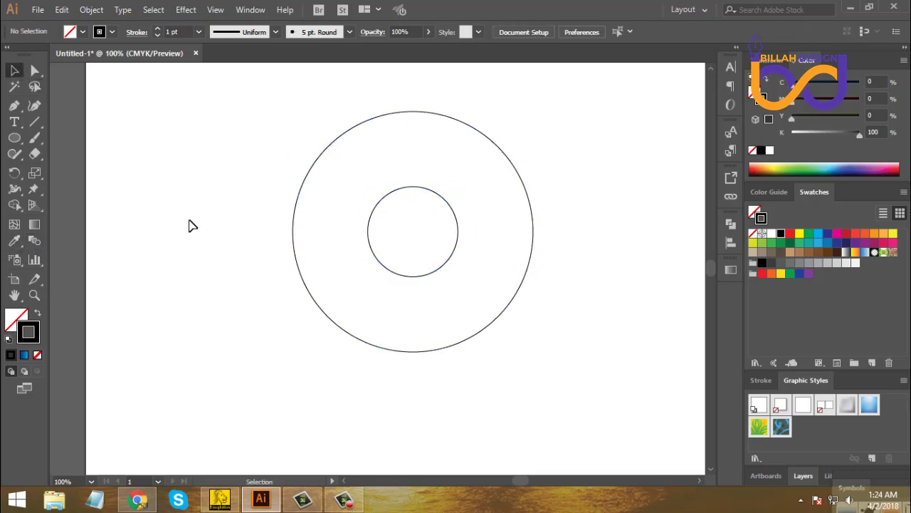
Draw a horizontal Pen line from the inner circle's top anchor past the outer circle's right edge.
left_click(14, 107)
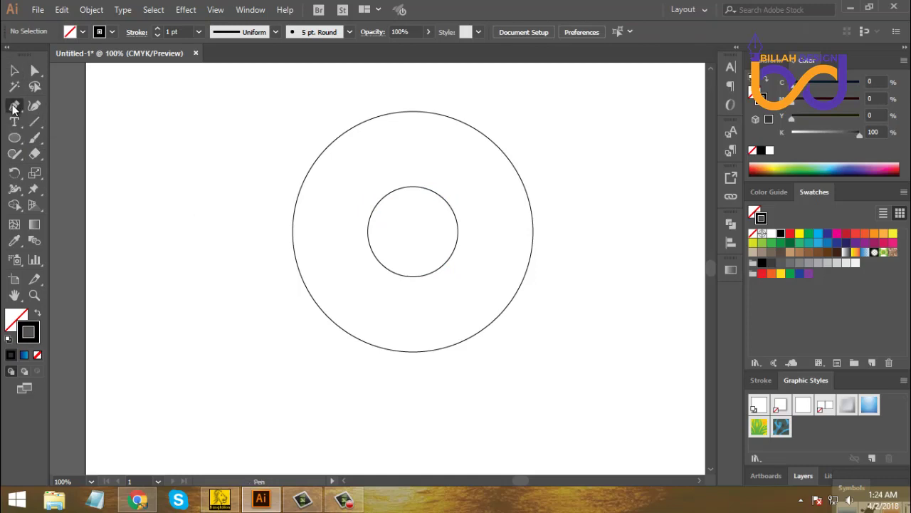
left_click(414, 189)
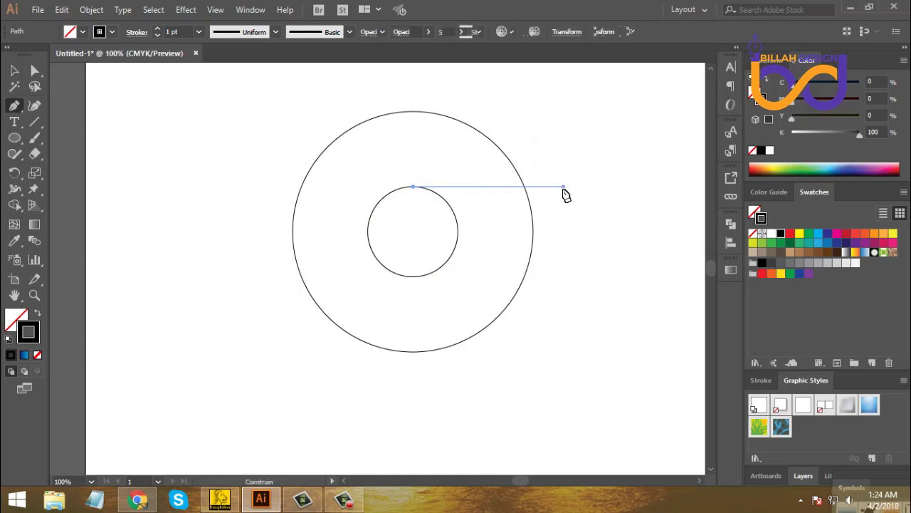
left_click(563, 188)
left_click(14, 69)
left_click(287, 238)
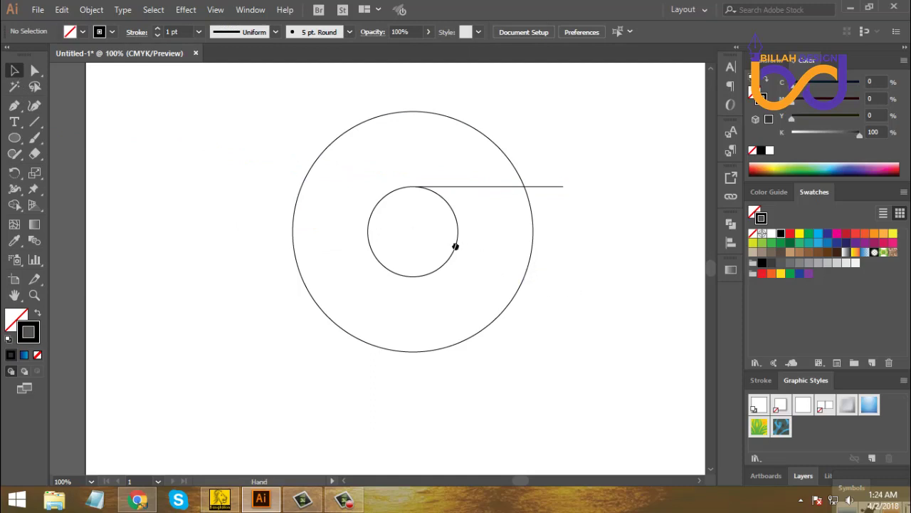
scroll(463, 249, "left", 1)
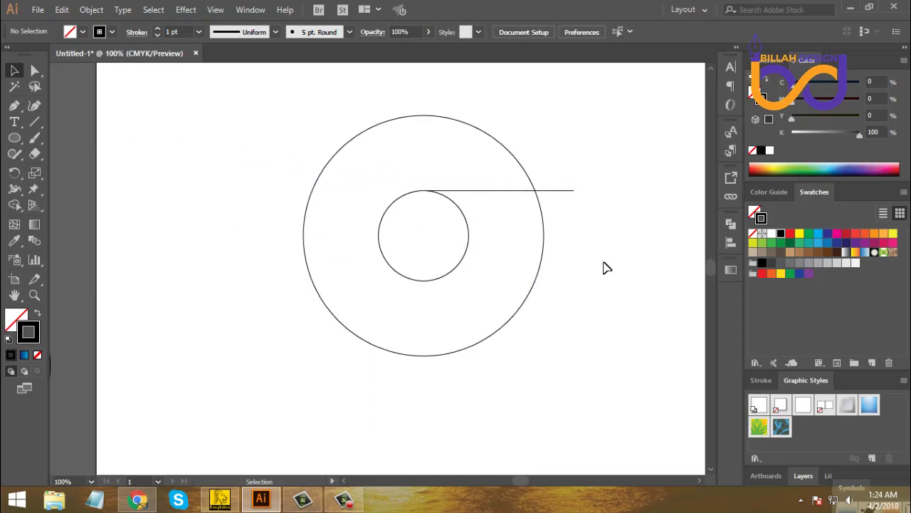
left_click(566, 192)
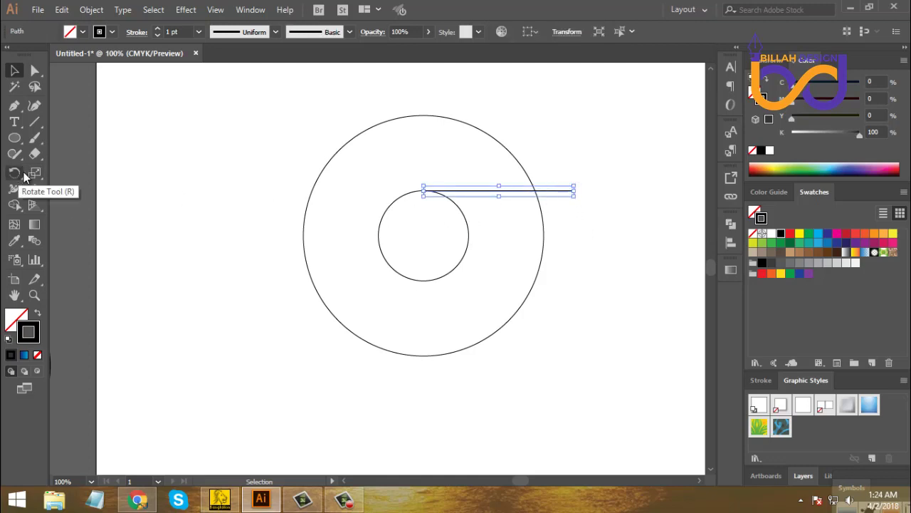
Rotate copies of the line in 60° steps around the inner circle's centre to make six lines.
left_click(17, 173)
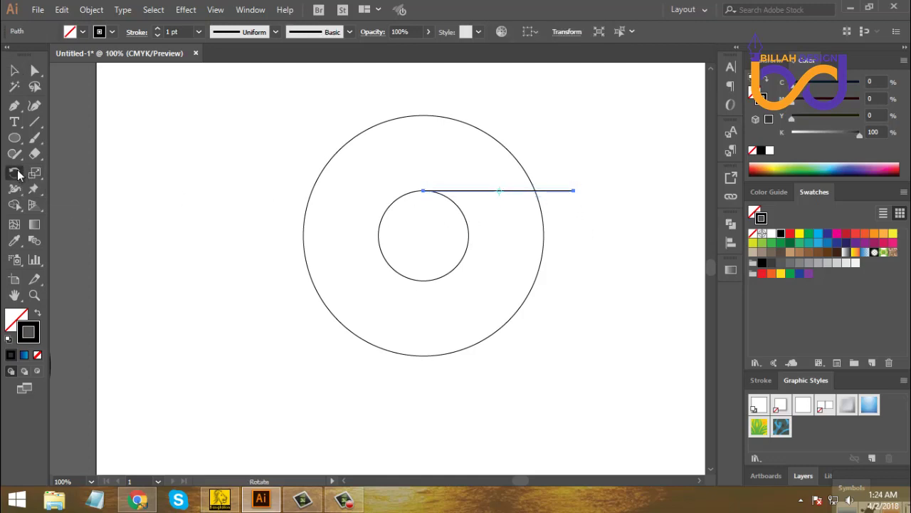
left_click(424, 235, "alt")
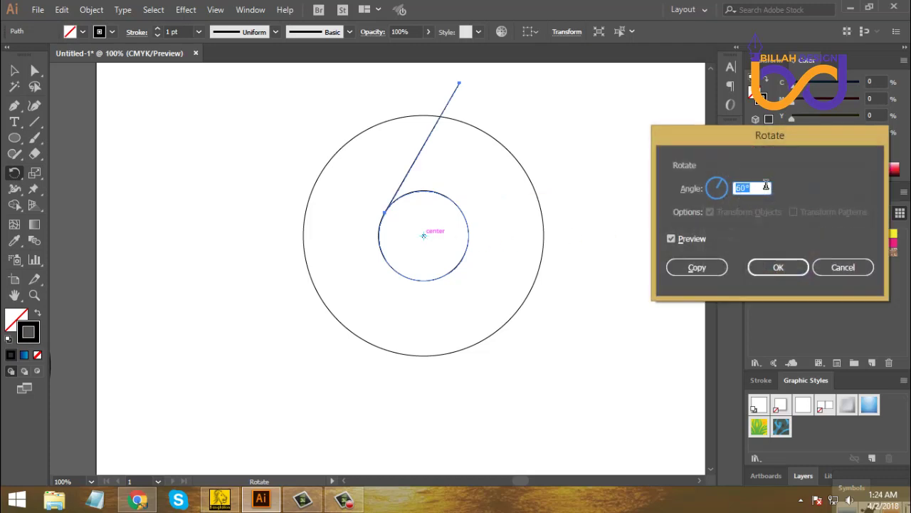
left_click_drag(748, 141, 739, 112)
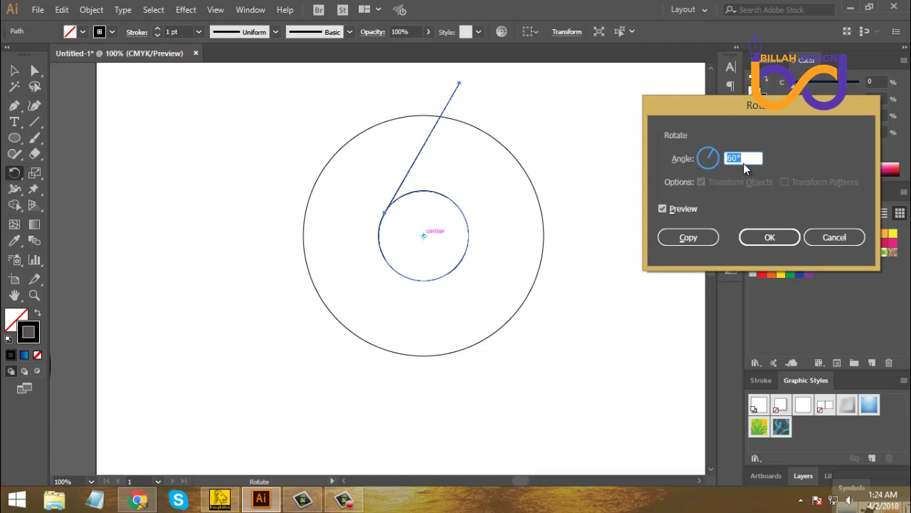
left_click(688, 238)
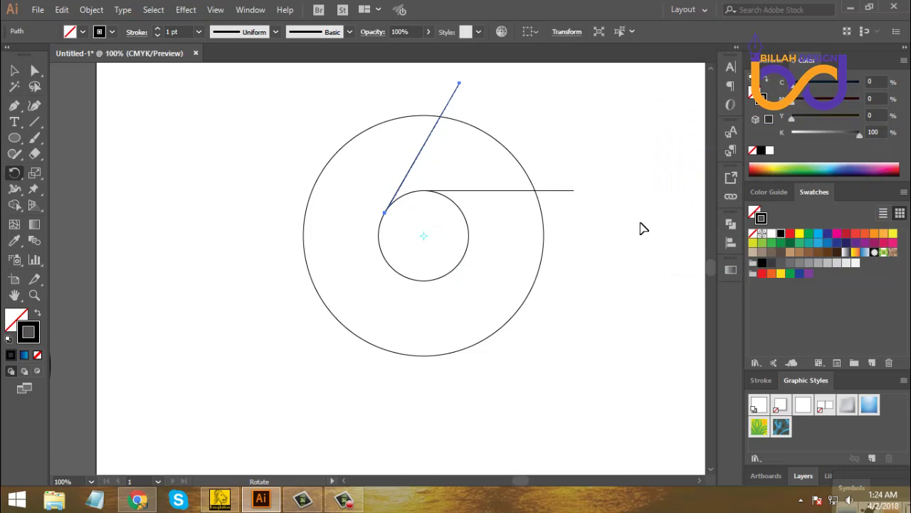
key("v")
key("ctrl+d")
key("ctrl+d")
key("ctrl+d")
key("ctrl+d")
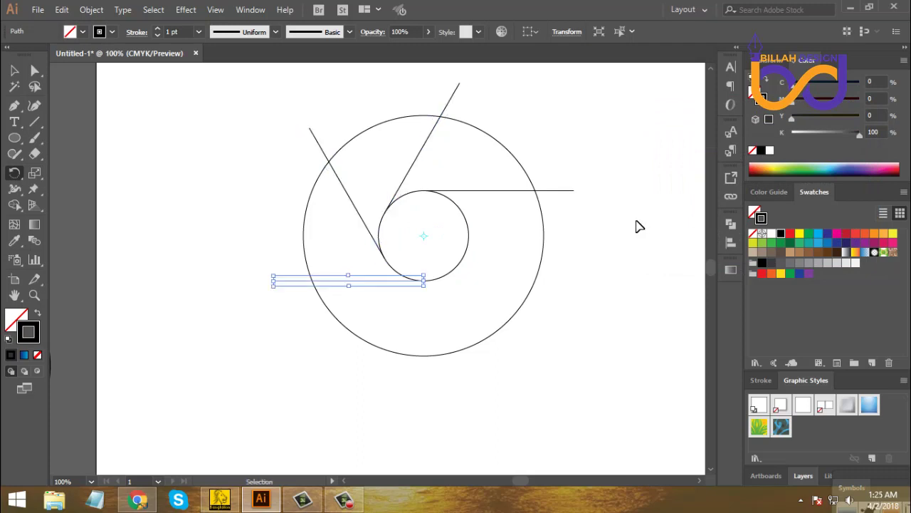
key("r")
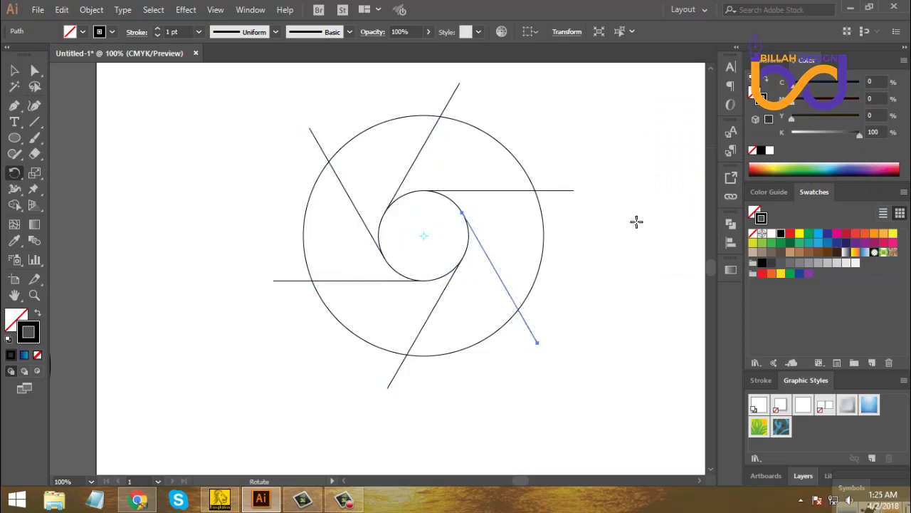
left_click(14, 71)
left_click(172, 183)
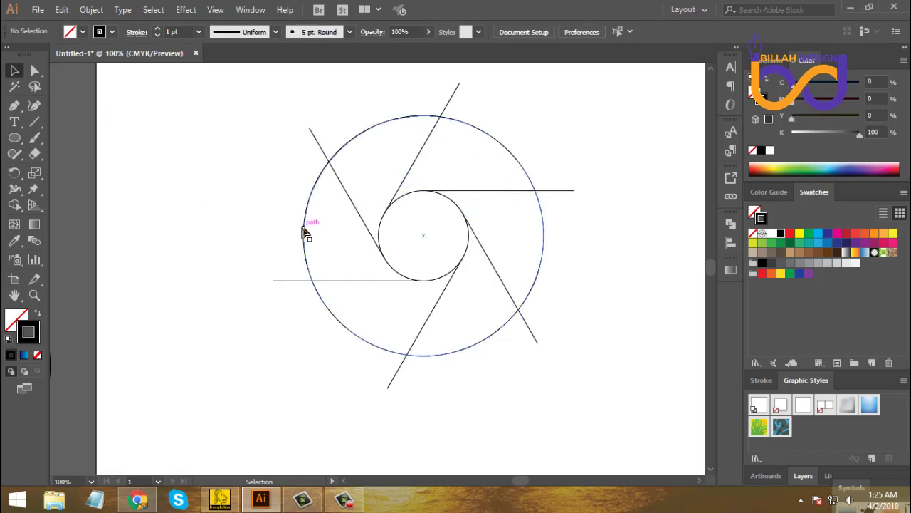
Recentre the view on the drawing and marquee-select all circles and lines.
key("ctrl+minus")
key("ctrl+minus")
key("space")
left_click_drag(279, 273, 286, 259)
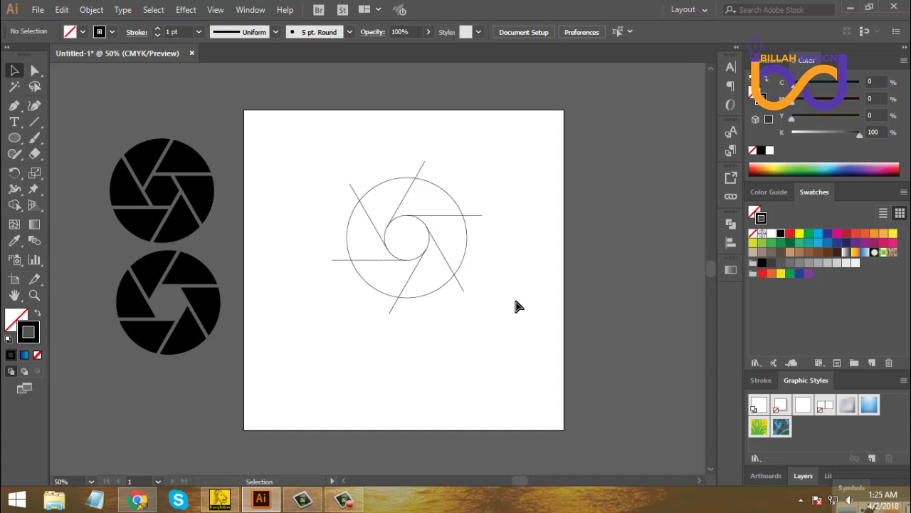
key("ctrl+plus")
key("ctrl+plus")
left_click_drag(602, 261, 572, 292)
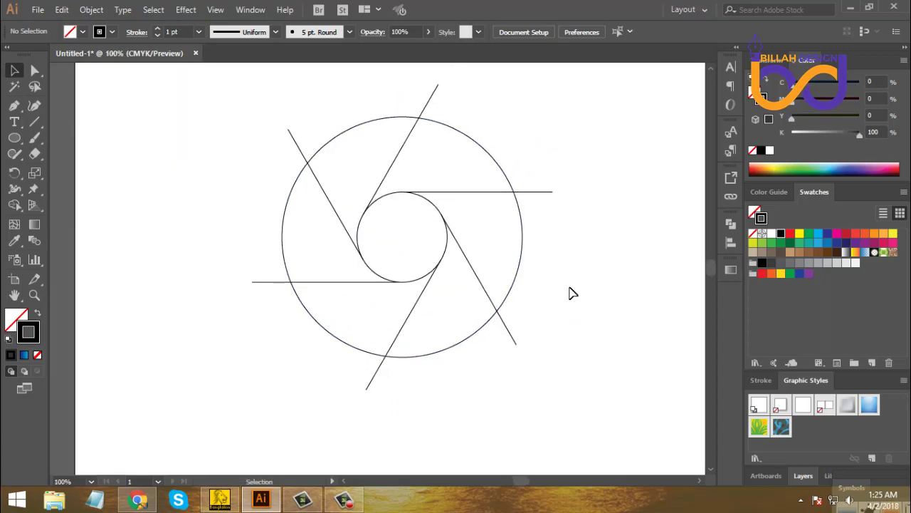
left_click_drag(537, 120, 317, 367)
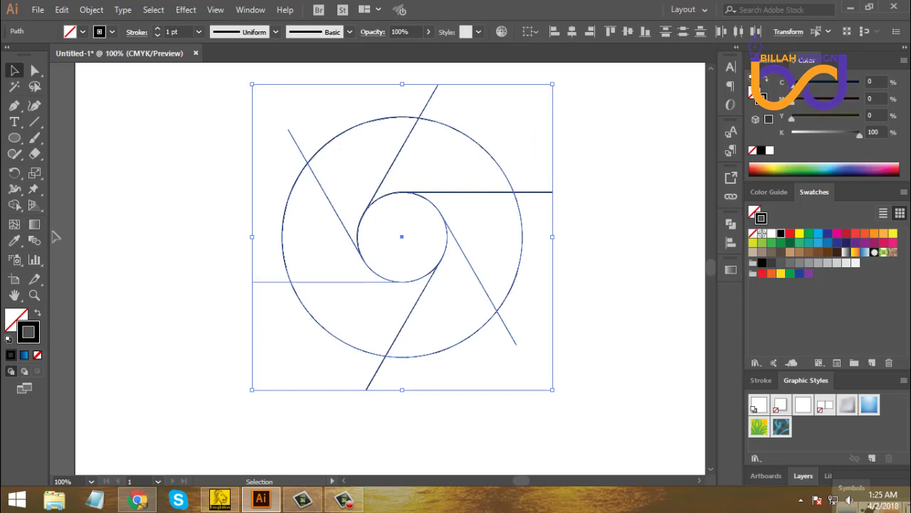
Shape-build the left wedge, then fill the left wedge red and upper-left wedge green.
left_click(14, 206)
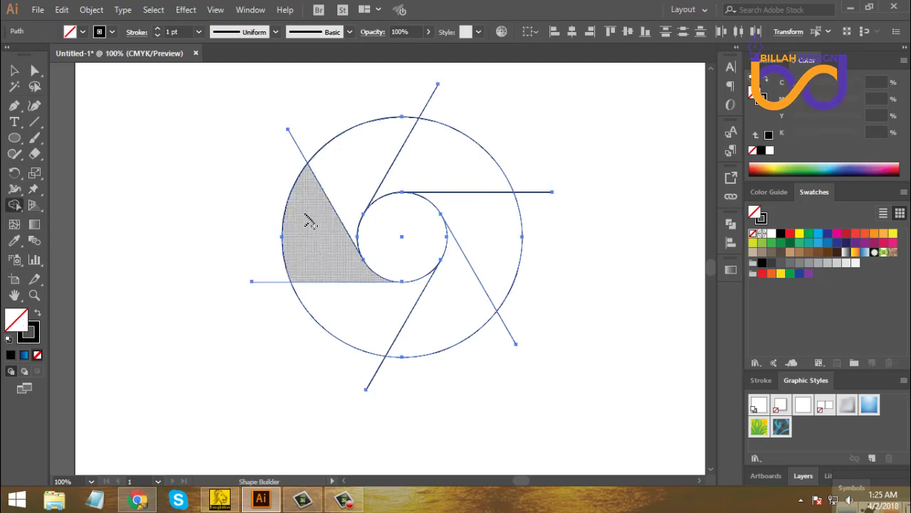
left_click_drag(309, 214, 339, 271)
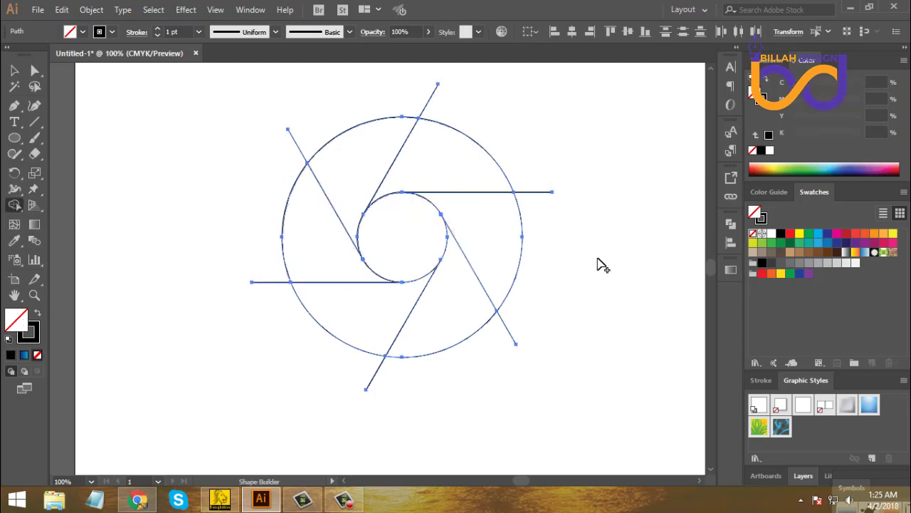
left_click(790, 232)
left_click(339, 253)
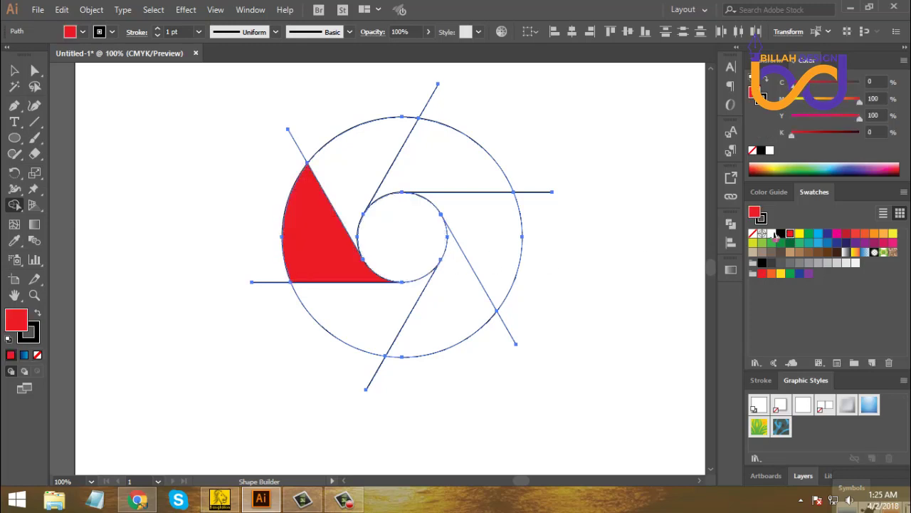
left_click(809, 233)
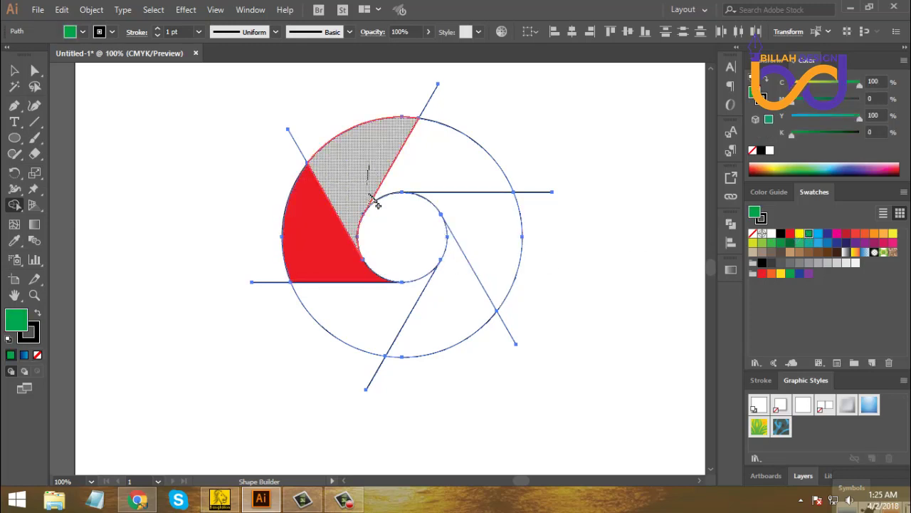
left_click(370, 204)
Fill the remaining wedges cyan, dark blue, magenta and dark red, then deselect.
left_click(818, 233)
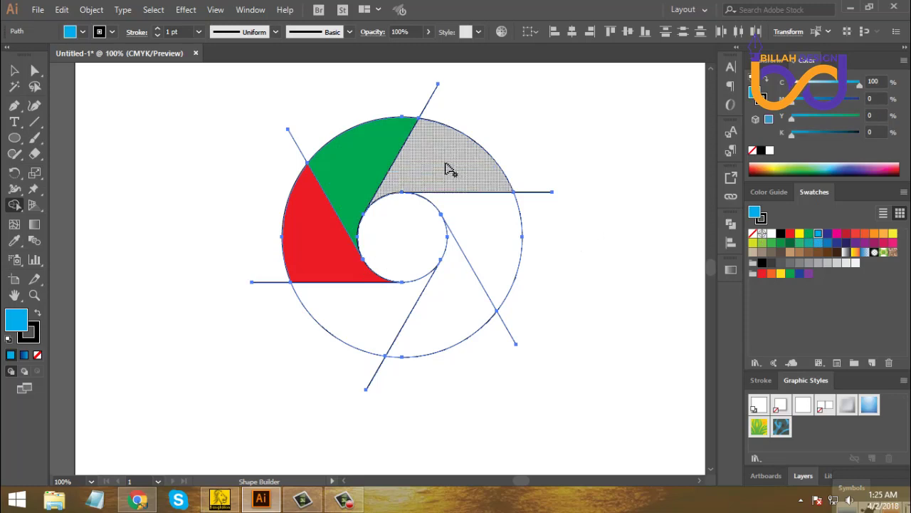
left_click(448, 167)
left_click(828, 234)
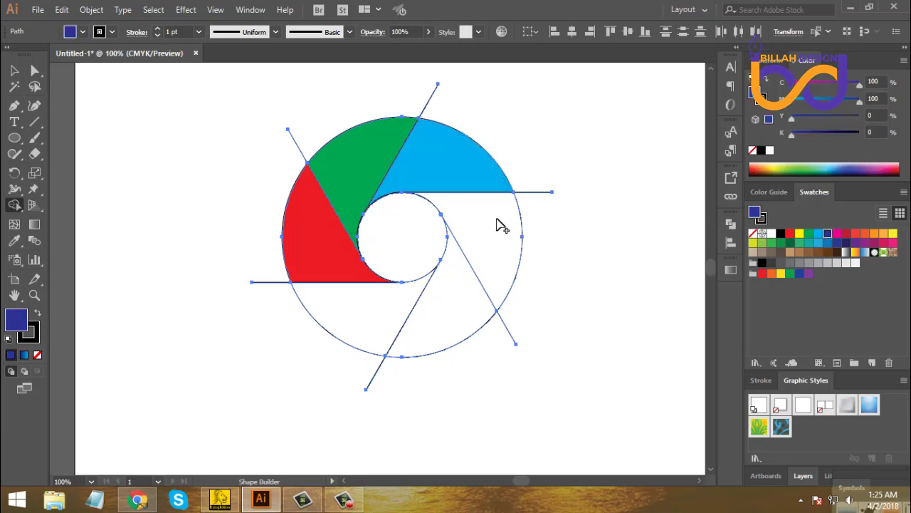
left_click(498, 245)
left_click(837, 233)
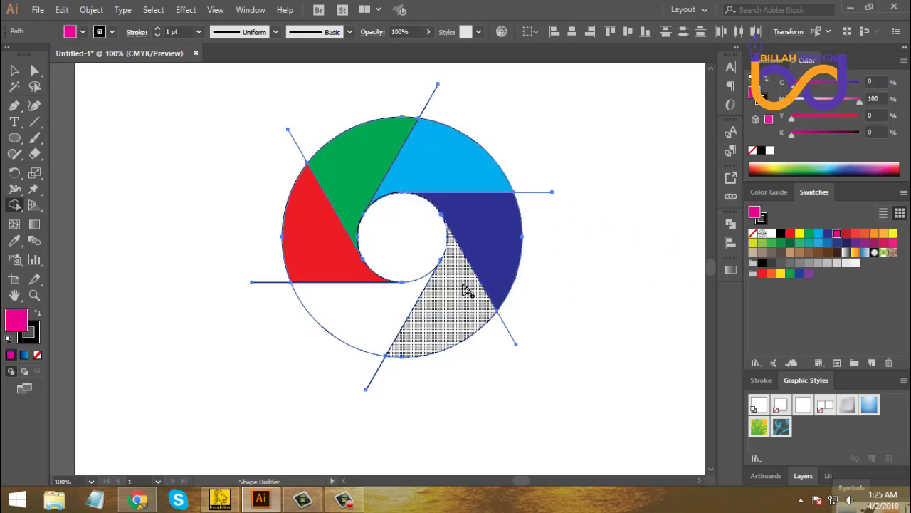
left_click(459, 312)
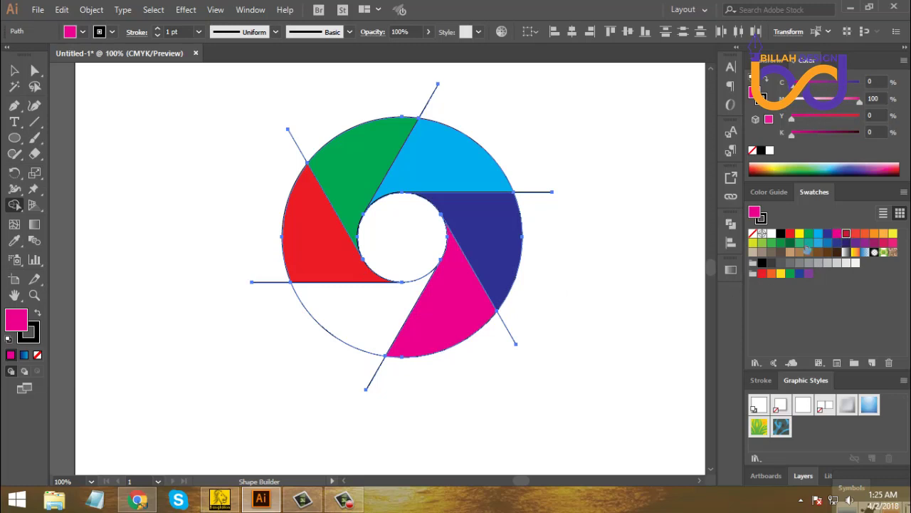
left_click(791, 233)
left_click(370, 283)
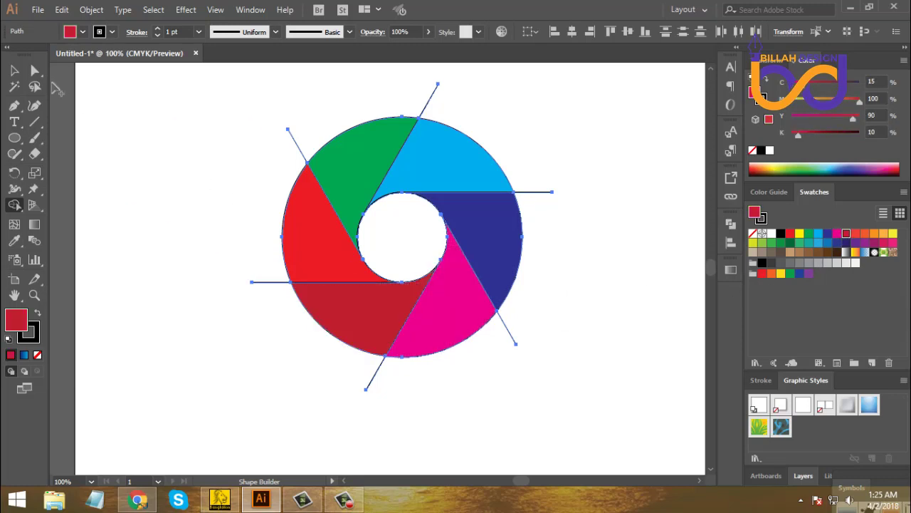
left_click(35, 70)
key("ctrl+shift+a")
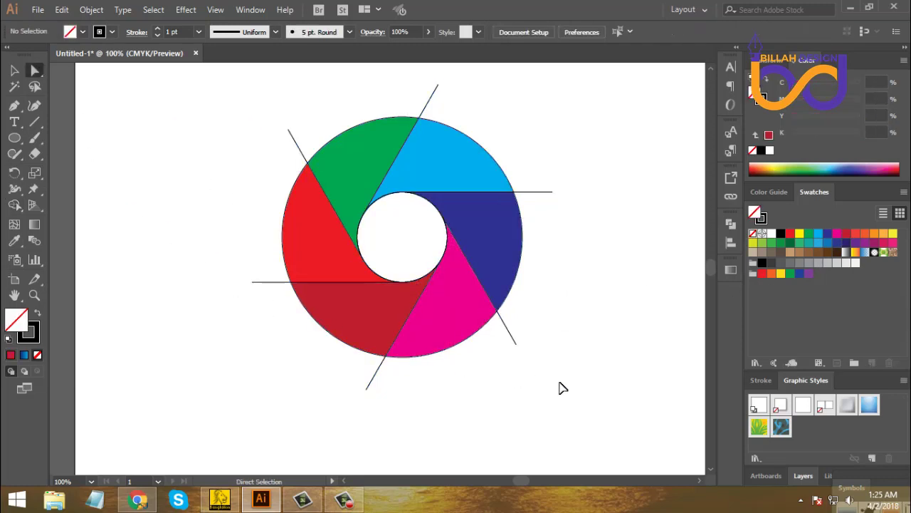
Select all six coloured wedges and move them aside to the upper right.
key("ctrl+minus")
key("ctrl+minus")
scroll(462, 327, "left", 2)
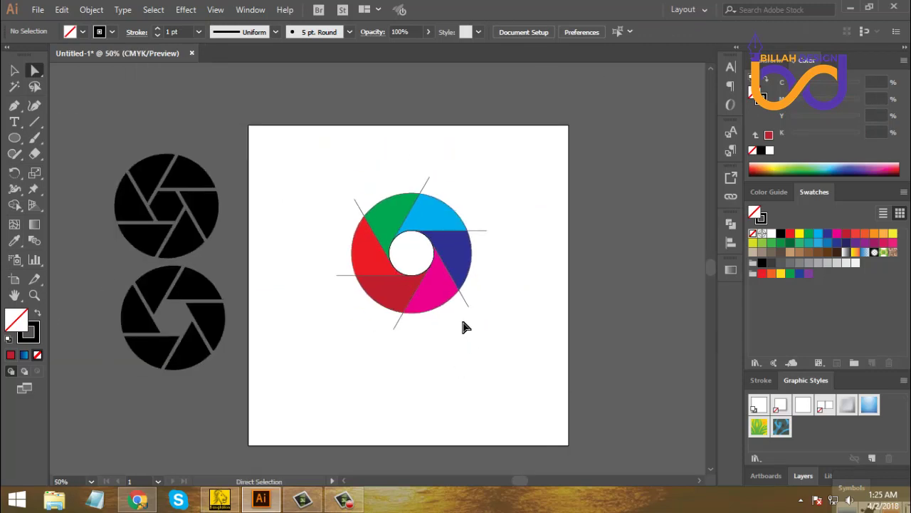
left_click(443, 287)
left_click(459, 262, "shift")
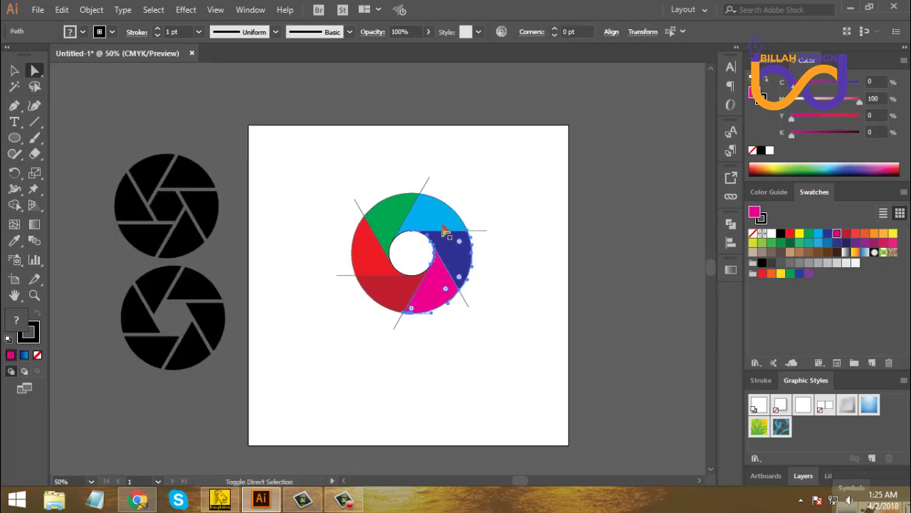
left_click(441, 212, "shift")
left_click(394, 212, "shift")
left_click(379, 256, "shift")
left_click(388, 297, "shift")
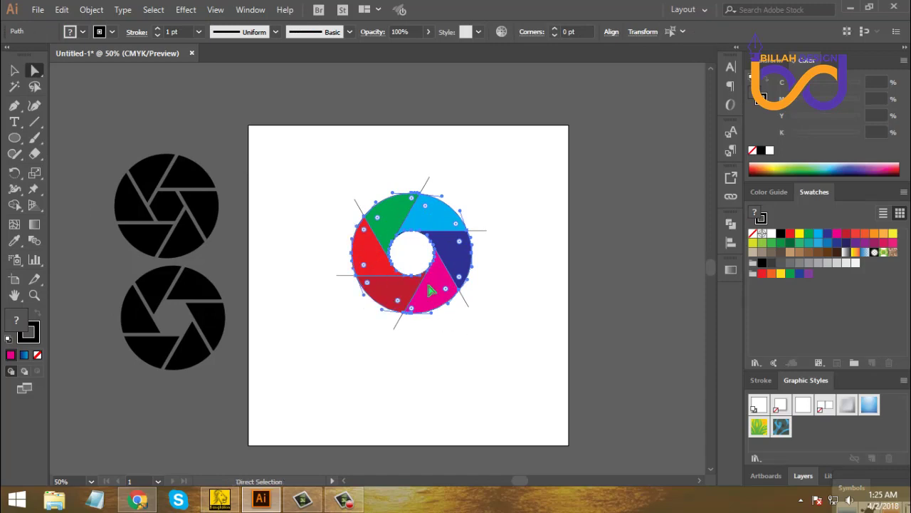
left_click_drag(441, 298, 594, 231)
Delete the leftover construction circle and guide lines.
left_click(328, 198)
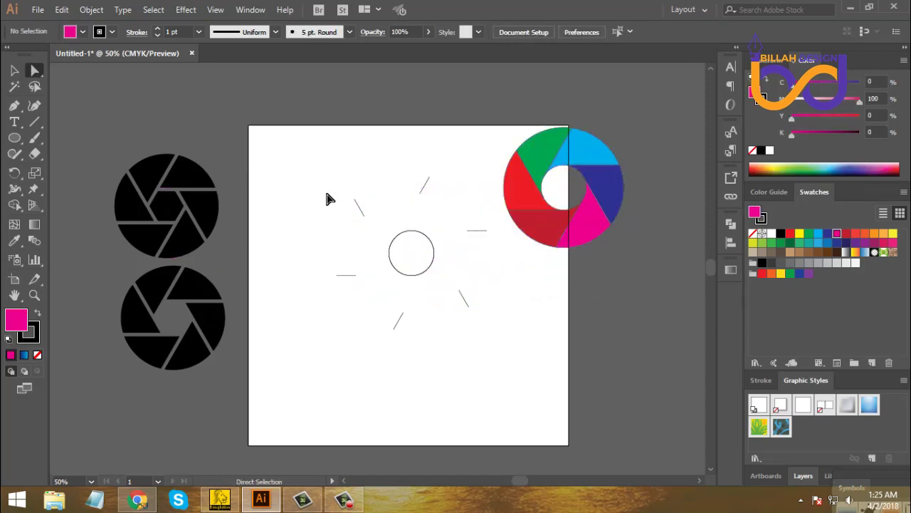
mouse_move(309, 166)
left_mouse_down()
mouse_move(466, 325)
mouse_move(504, 342)
left_mouse_up()
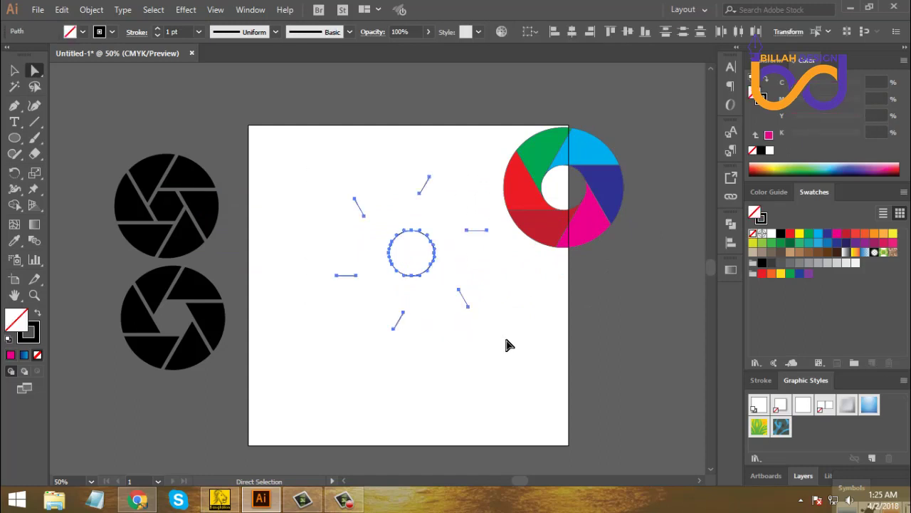
key("Delete")
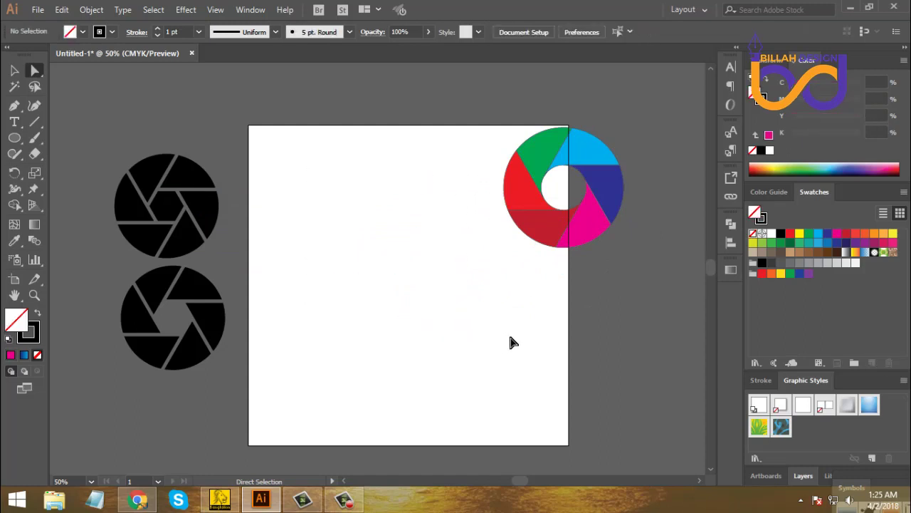
Move the coloured ring back to the centre of the artboard.
left_click(14, 69)
left_click_drag(457, 129, 617, 251)
left_click_drag(608, 205, 421, 268)
left_click(509, 273)
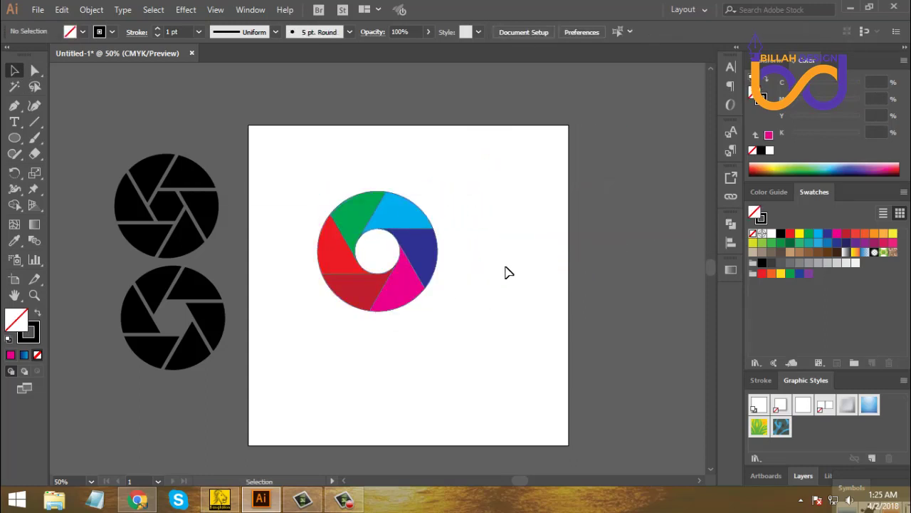
Set the coloured ring's stroke to None.
key("ctrl+=")
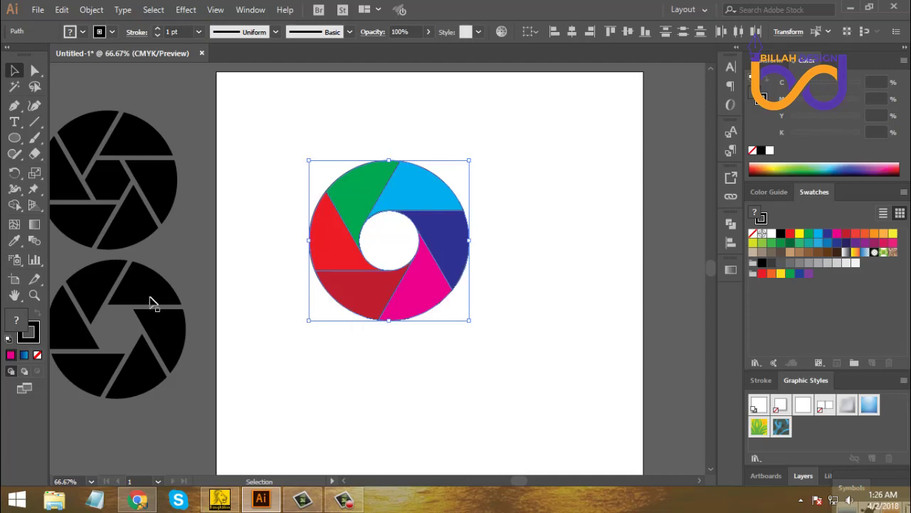
left_click(34, 341)
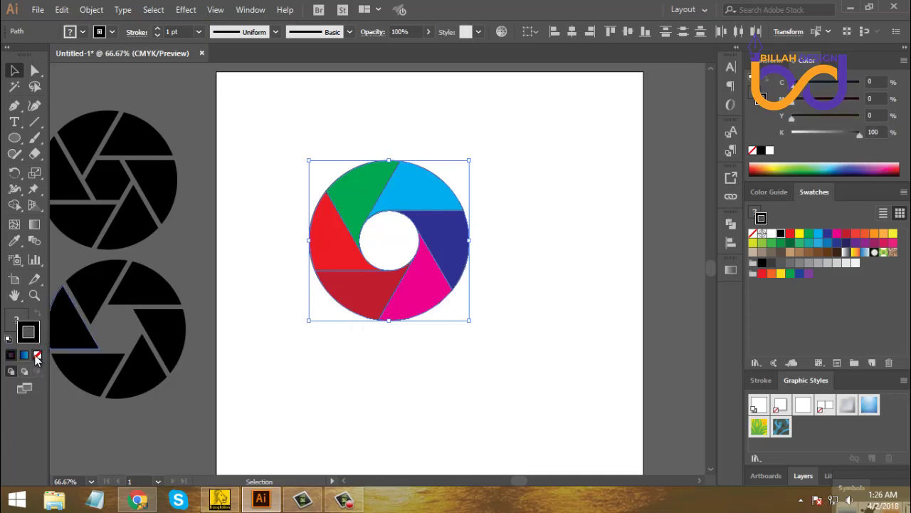
left_click(38, 355)
left_click(529, 350)
Try a black fill on the ring, then undo it to restore the colours.
left_click_drag(491, 337, 522, 340)
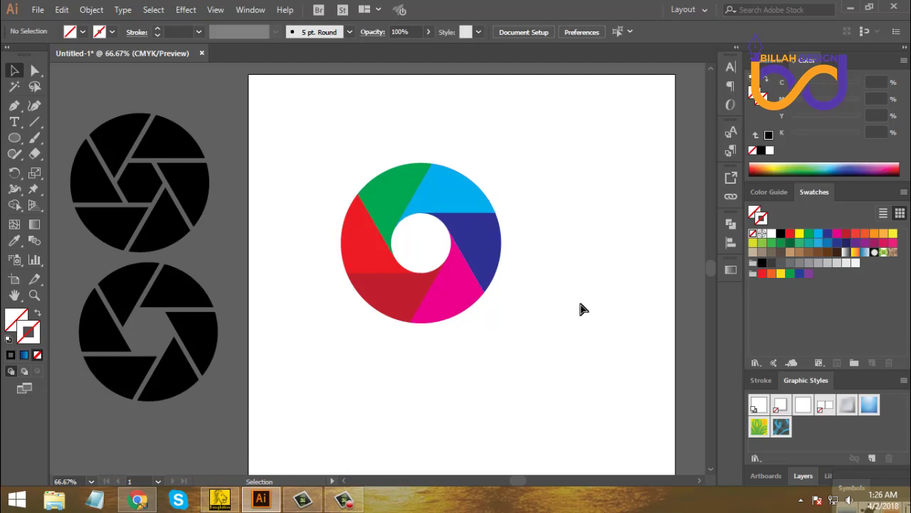
key("ctrl+minus")
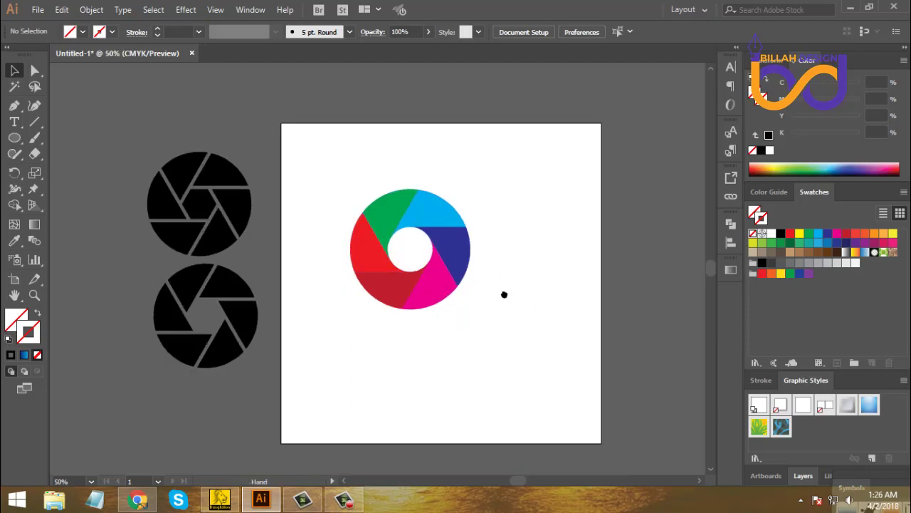
left_click_drag(505, 294, 513, 267)
left_click_drag(544, 152, 357, 335)
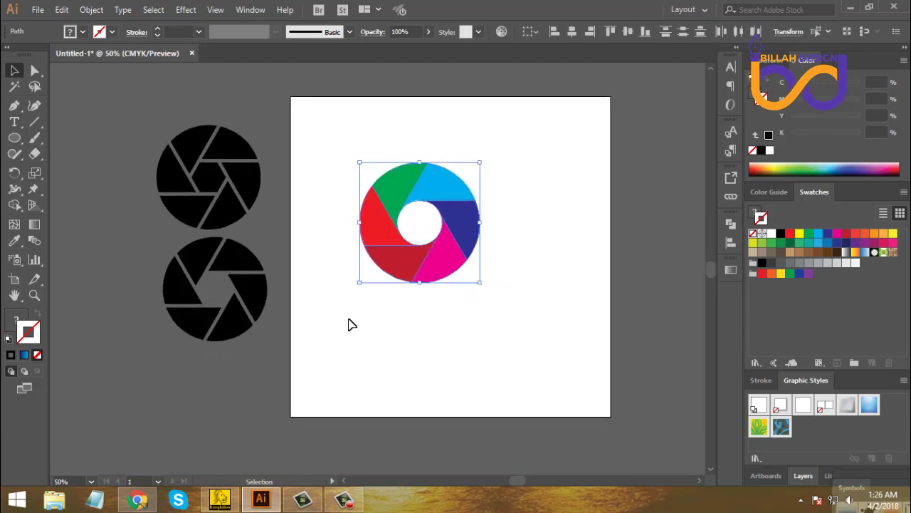
left_click_drag(539, 134, 372, 335)
left_click(756, 214)
left_click(781, 233)
left_click(562, 232)
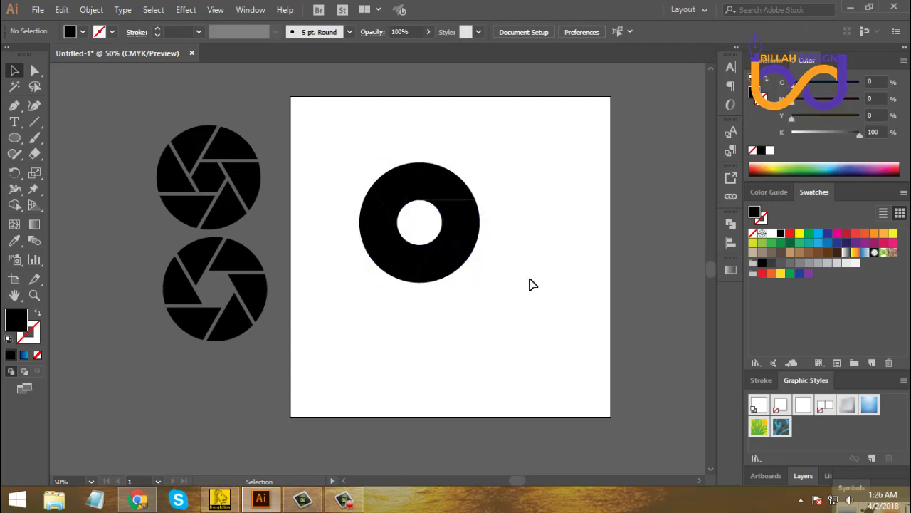
left_click_drag(518, 135, 370, 313)
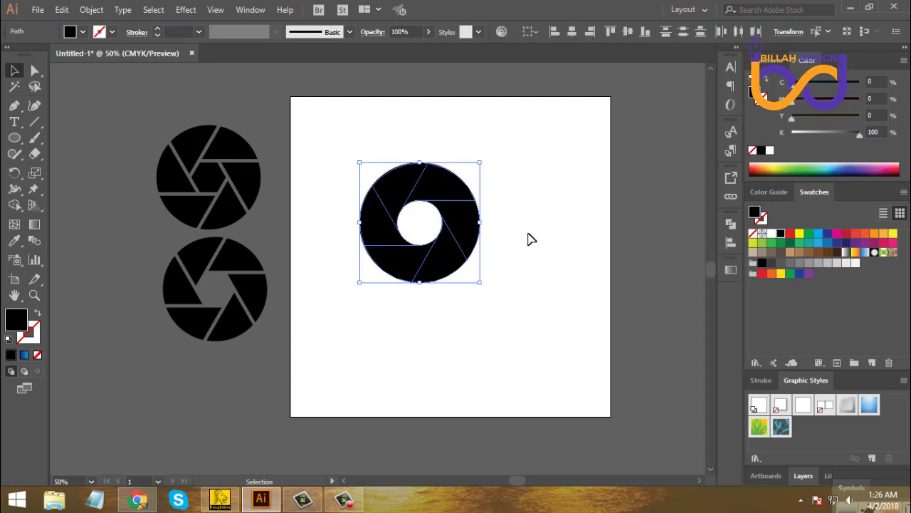
key("ctrl+z")
key("ctrl+z")
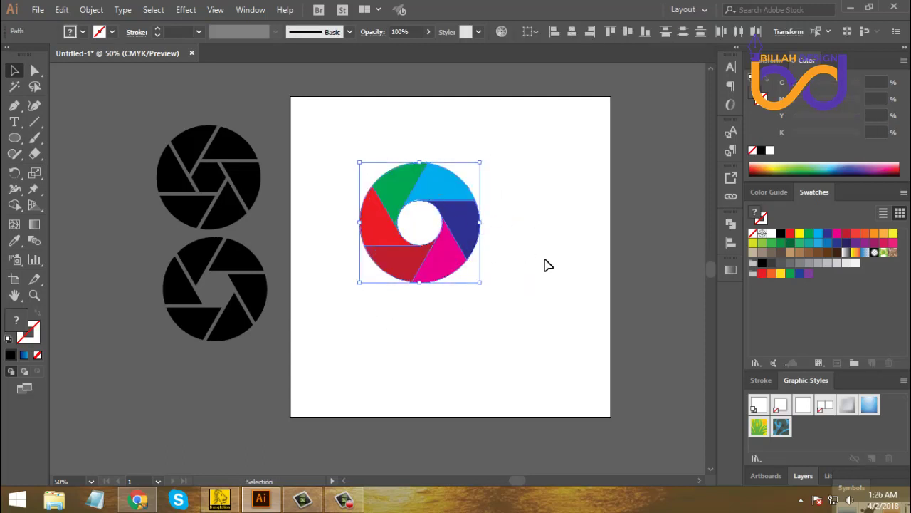
left_click(536, 274)
Move the ring to the upper left and Alt-drag a duplicate to its right.
key("ctrl+plus")
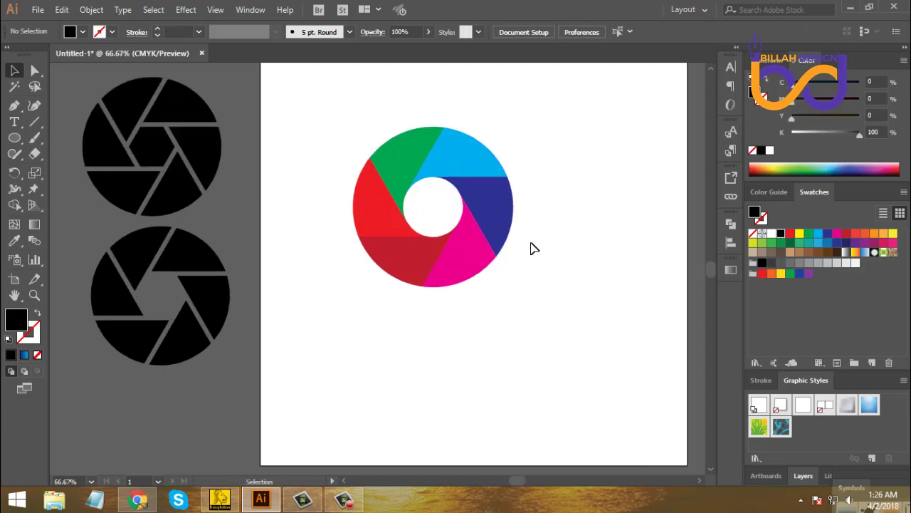
left_click_drag(556, 255, 486, 273)
left_click_drag(499, 156, 313, 335)
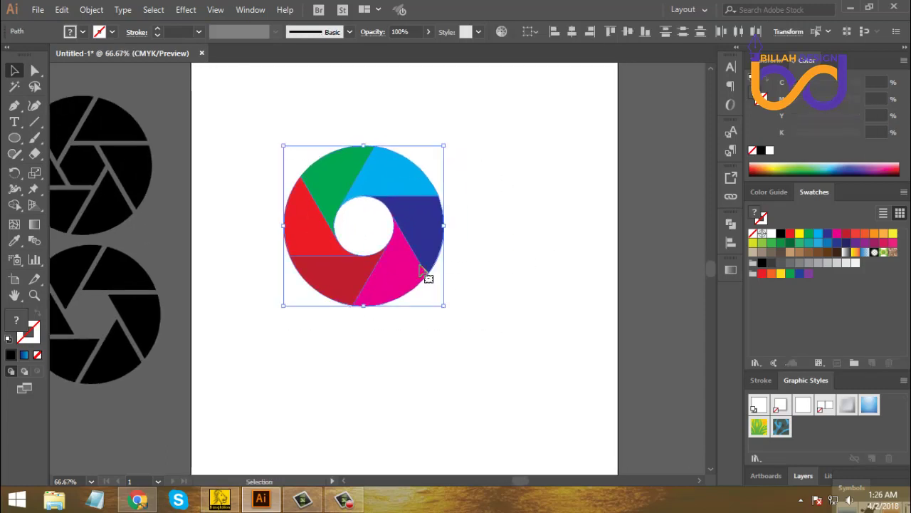
left_click_drag(426, 267, 336, 248)
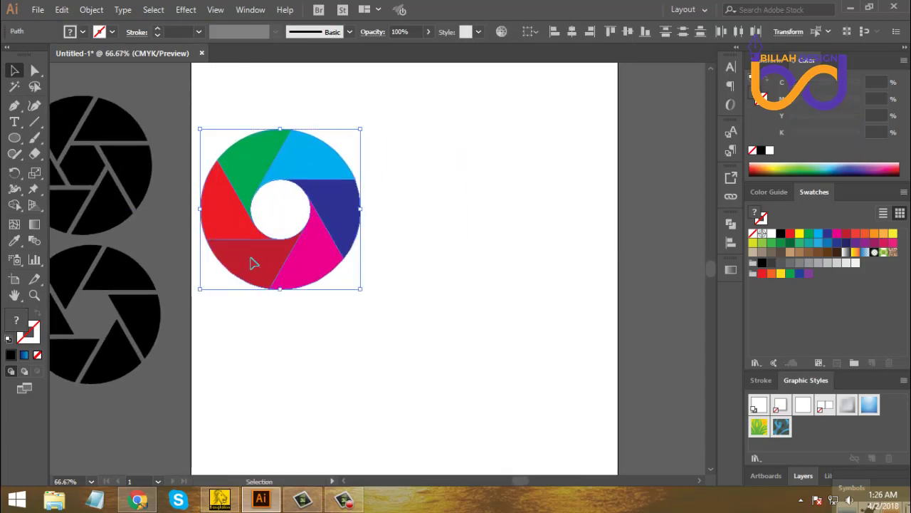
left_click_drag(254, 261, 471, 263)
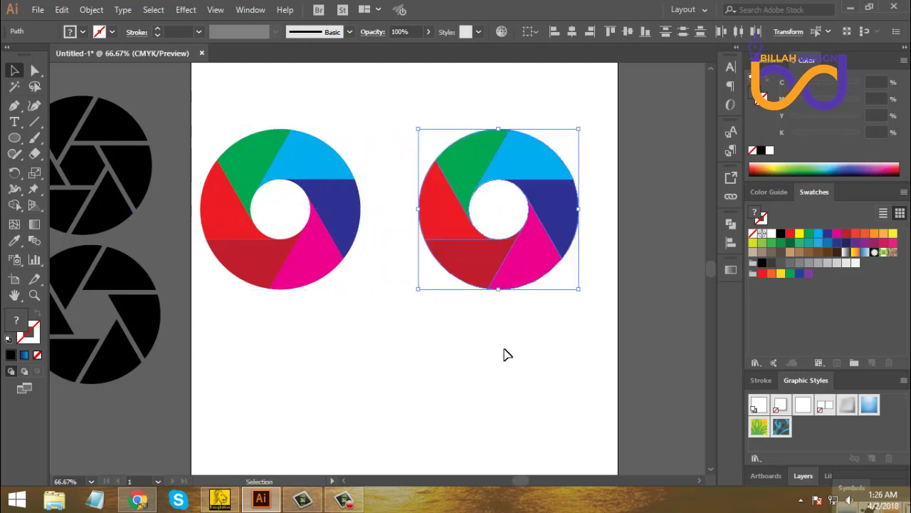
Apply an Offset Path of -2 pt to the right-hand ring.
left_click(513, 367)
left_click(531, 275)
left_click(437, 109)
left_click_drag(437, 109, 556, 289)
left_click(98, 13)
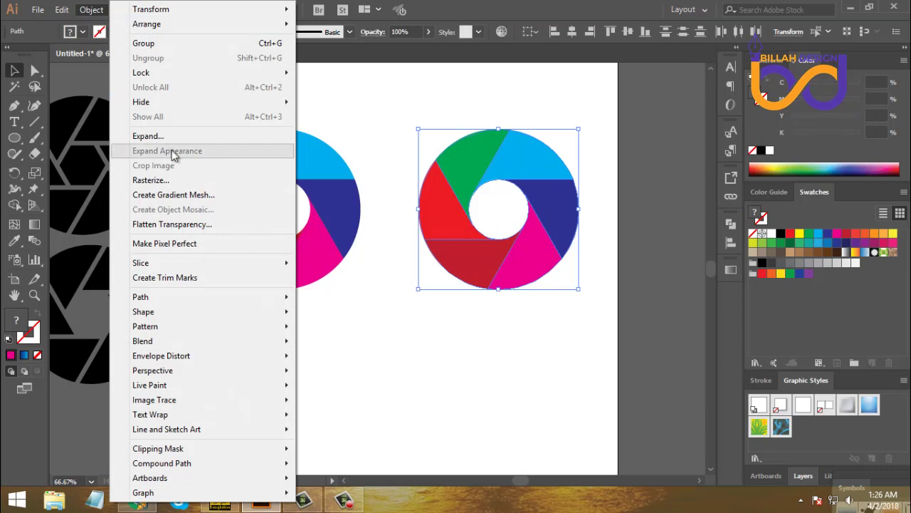
mouse_move(161, 297)
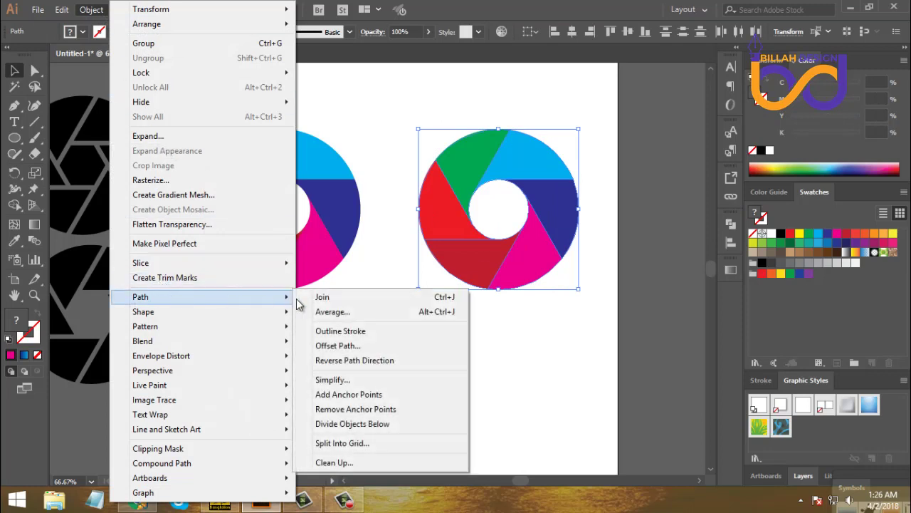
left_click(338, 345)
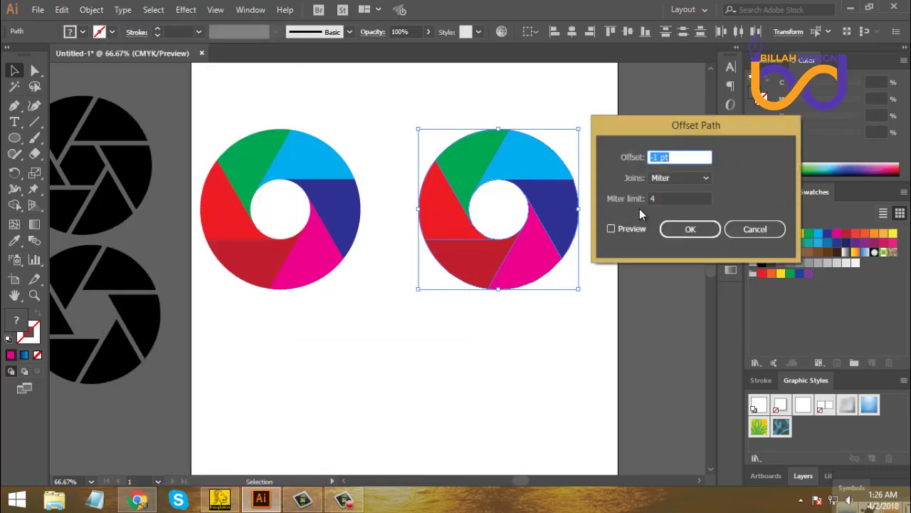
left_click(611, 228)
left_click(672, 151)
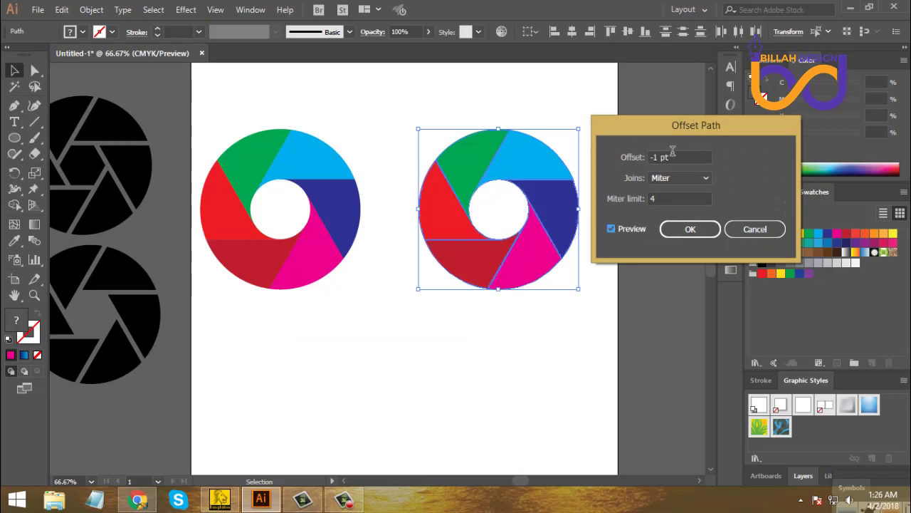
key("Down")
left_click(691, 231)
Move the offset ring below and delete the original top-right ring.
left_click_drag(509, 210, 421, 372)
left_click(574, 346)
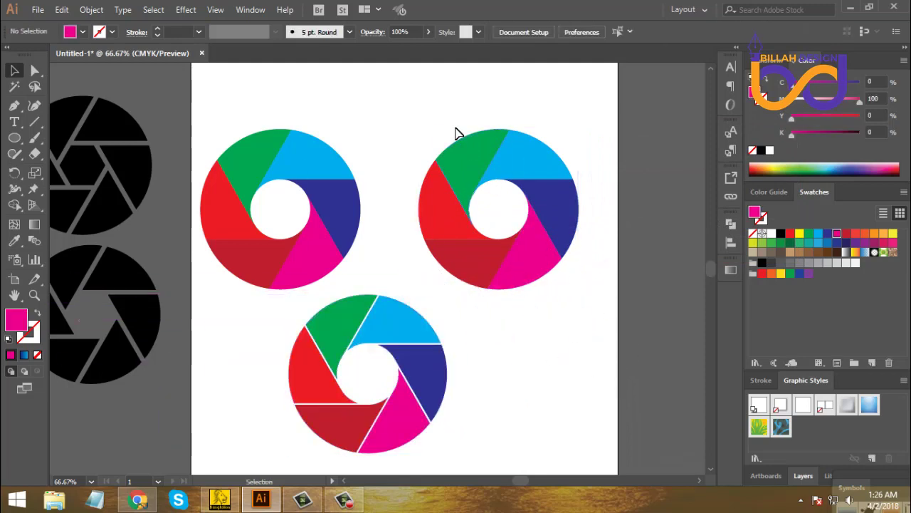
left_click_drag(444, 115, 579, 305)
key("Delete")
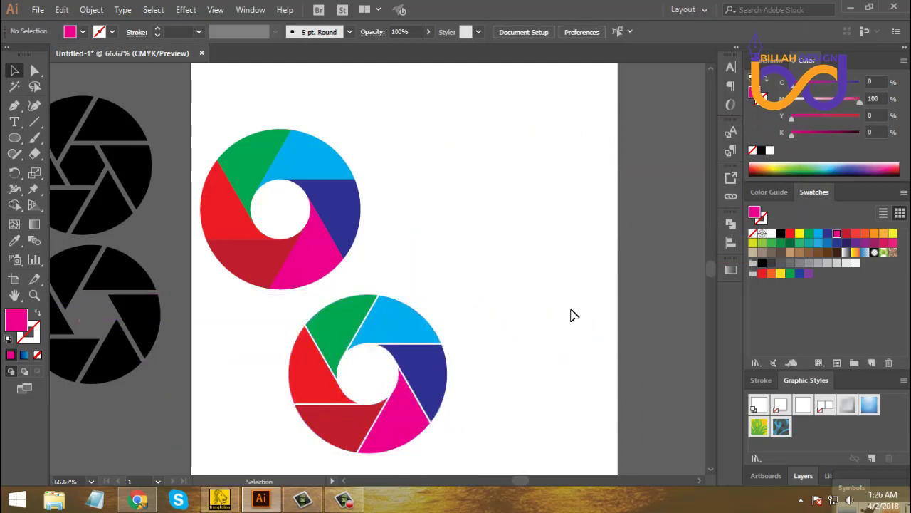
Move the offset ring up beside the colour donut and fill it black.
left_click_drag(510, 310, 346, 456)
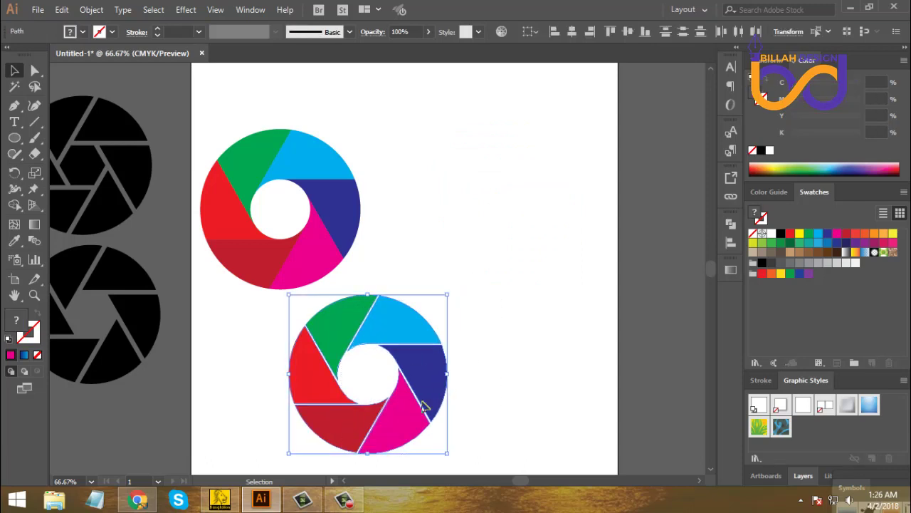
left_click_drag(399, 426, 509, 245)
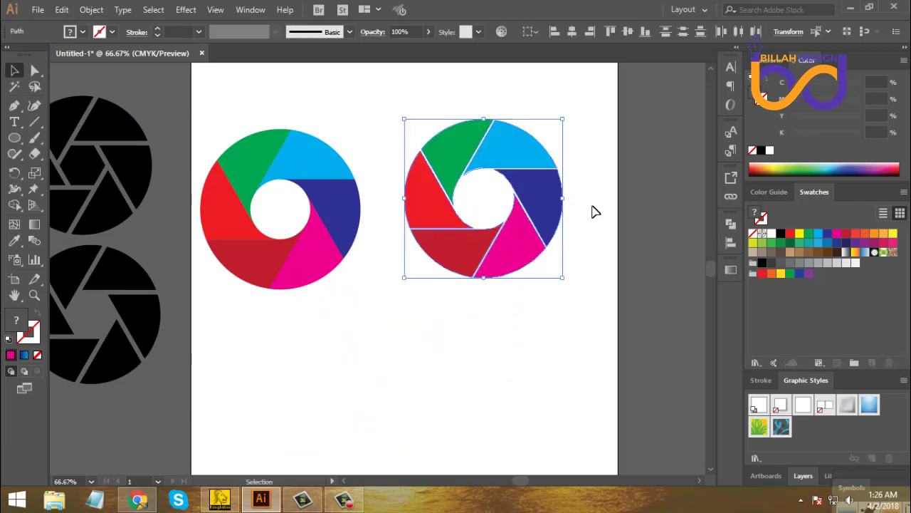
left_click(781, 235)
left_click(643, 240)
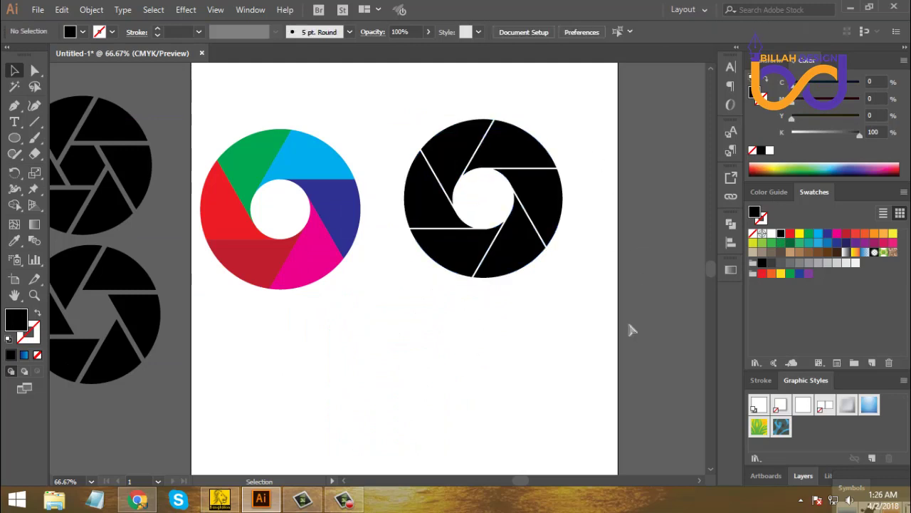
Move the black aperture off the artboard to the right.
key("ctrl+minus")
key("ctrl+minus")
key("ctrl+minus")
key("ctrl+plus")
key("ctrl+plus")
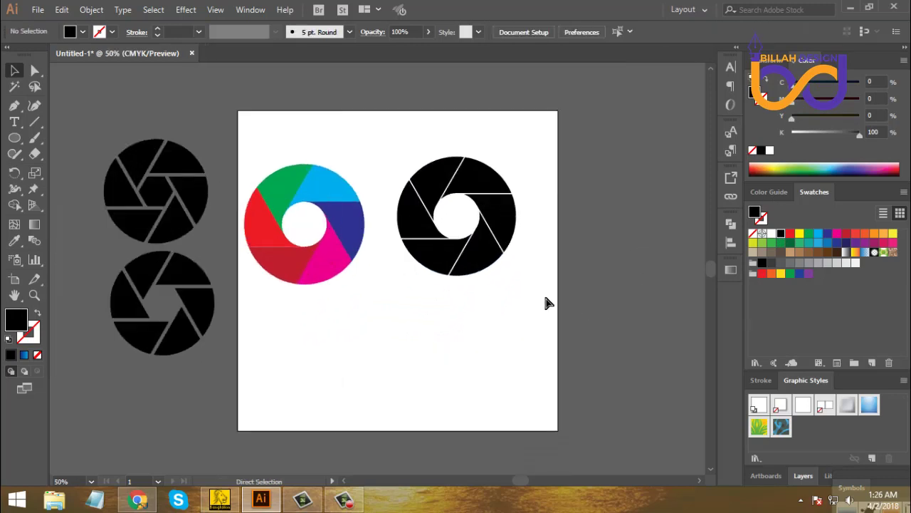
key("ctrl+plus")
key("ctrl+minus")
left_click_drag(397, 324, 465, 321)
left_click_drag(332, 168, 410, 309)
key("a")
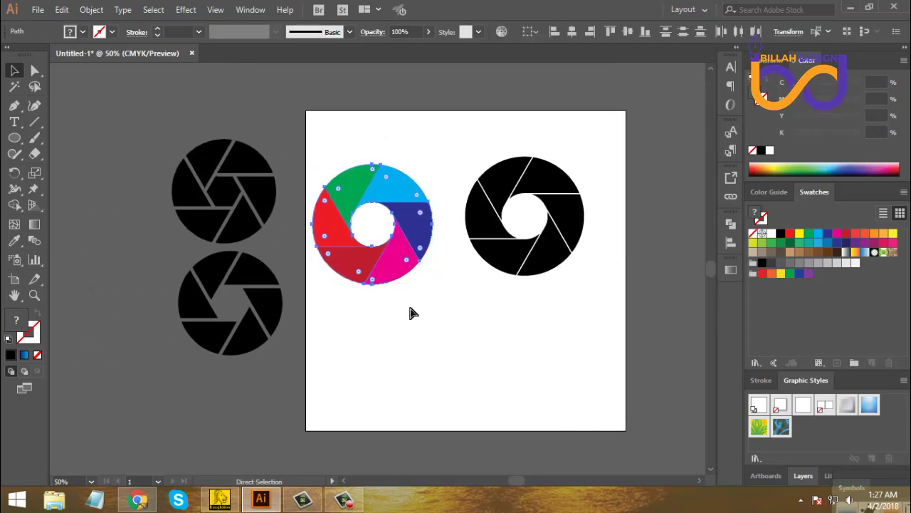
left_click(411, 312)
left_click_drag(480, 122, 595, 339)
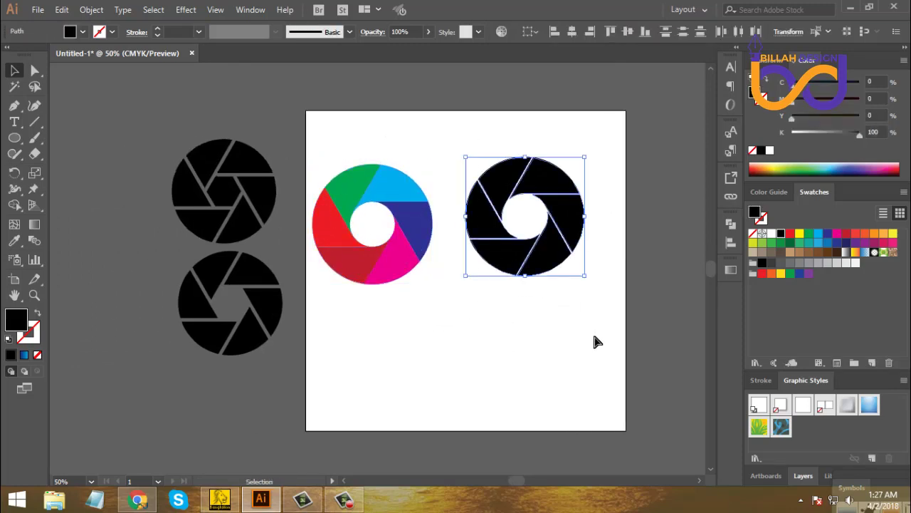
key("v")
left_click(575, 342)
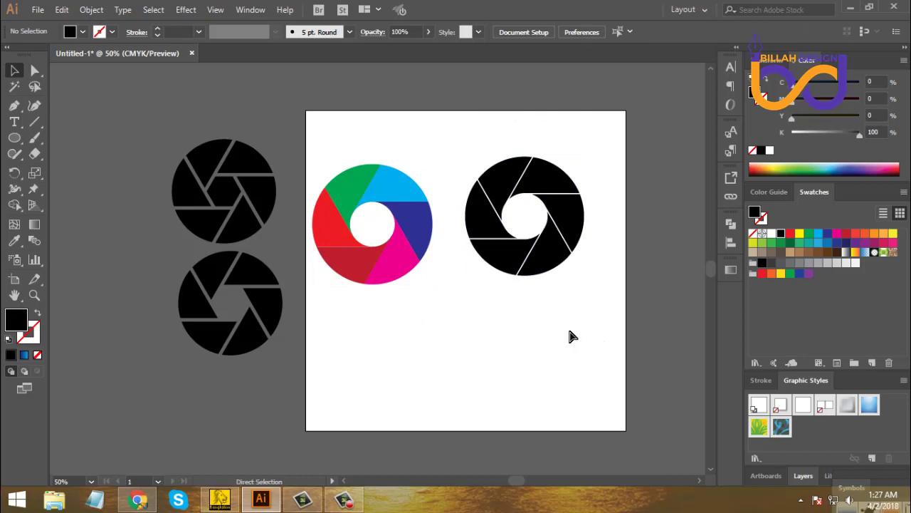
key("ctrl+minus")
left_click_drag(517, 314, 520, 321)
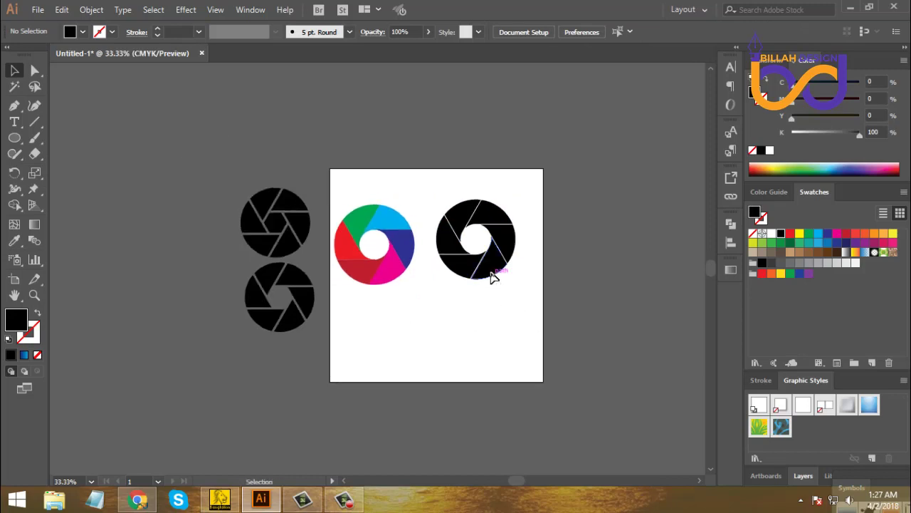
left_click_drag(491, 278, 640, 255)
Move the colour ring above the left apertures and recentre on the empty artboard.
left_click_drag(460, 197, 359, 292)
left_click_drag(400, 264, 308, 158)
left_click_drag(336, 209, 336, 208)
left_click(421, 271)
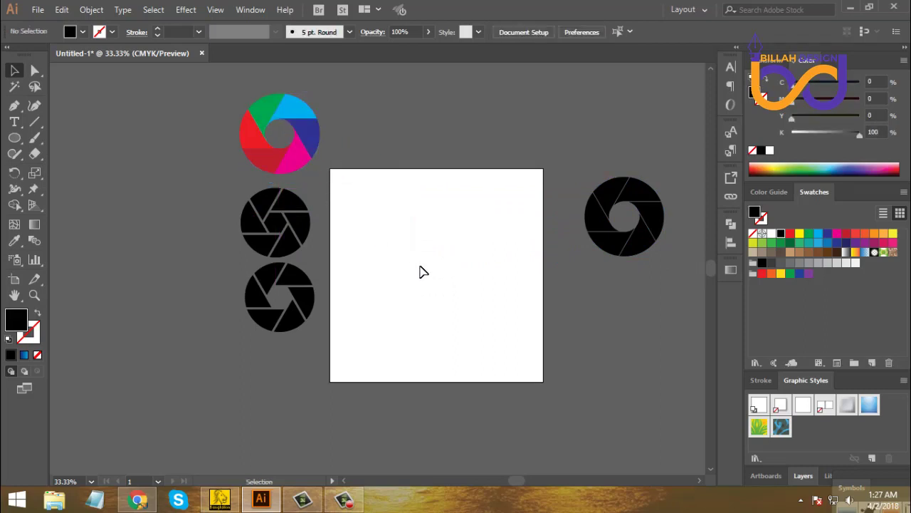
key("ctrl+plus")
left_click_drag(560, 301, 502, 269)
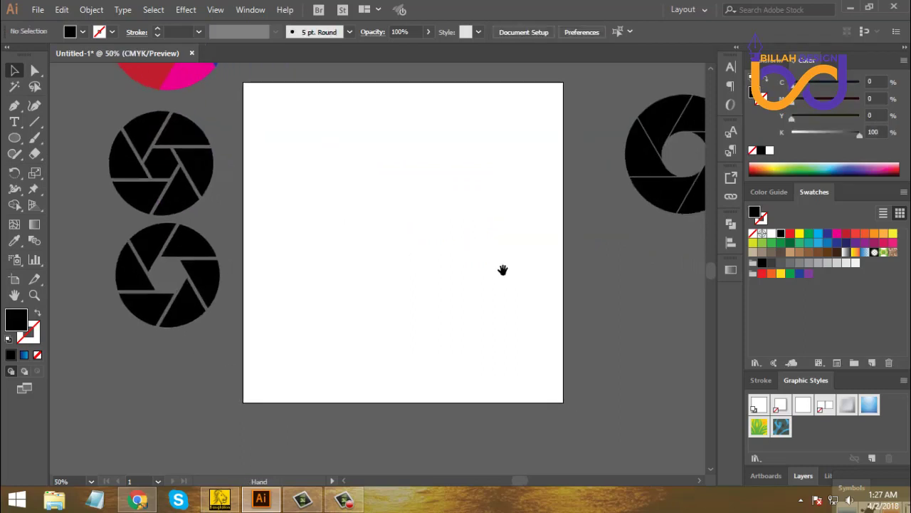
Draw a tall ellipse at the artboard centre and make it an unfilled outline.
left_click(14, 138)
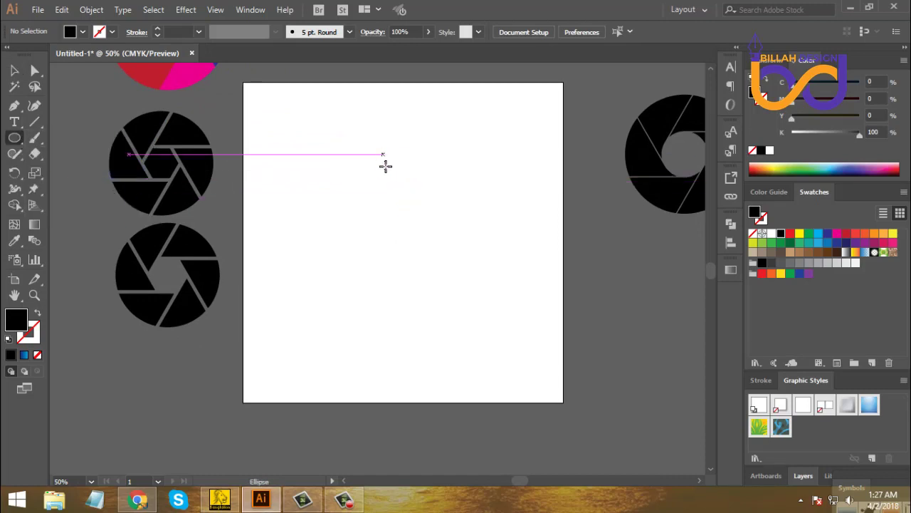
left_click_drag(384, 154, 434, 296)
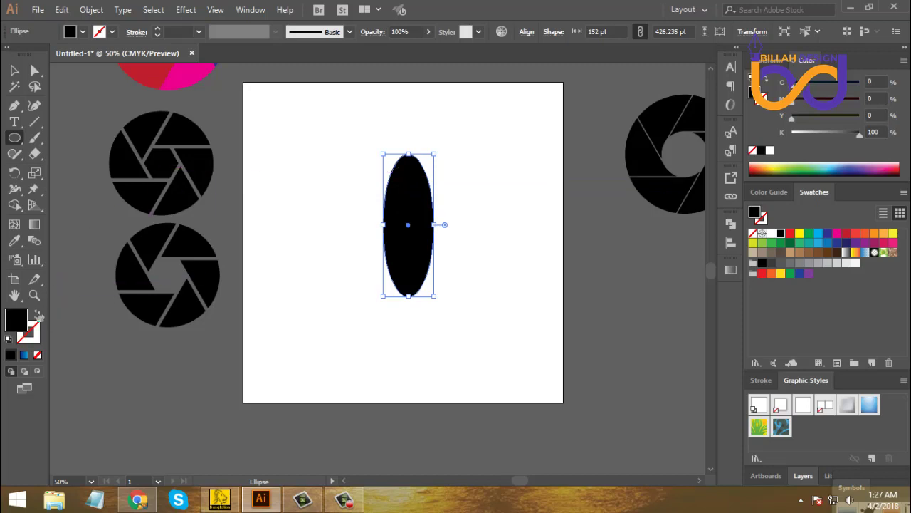
left_click(39, 315)
key("v")
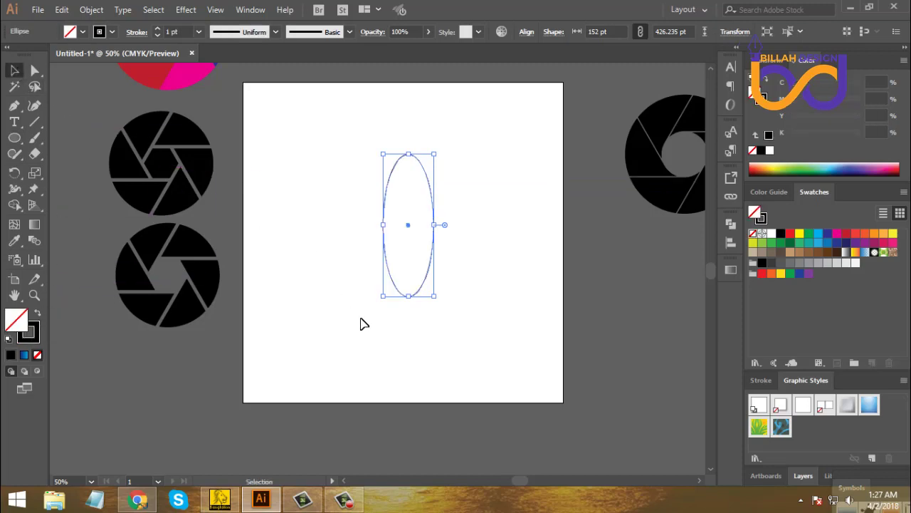
left_click_drag(342, 146, 458, 193)
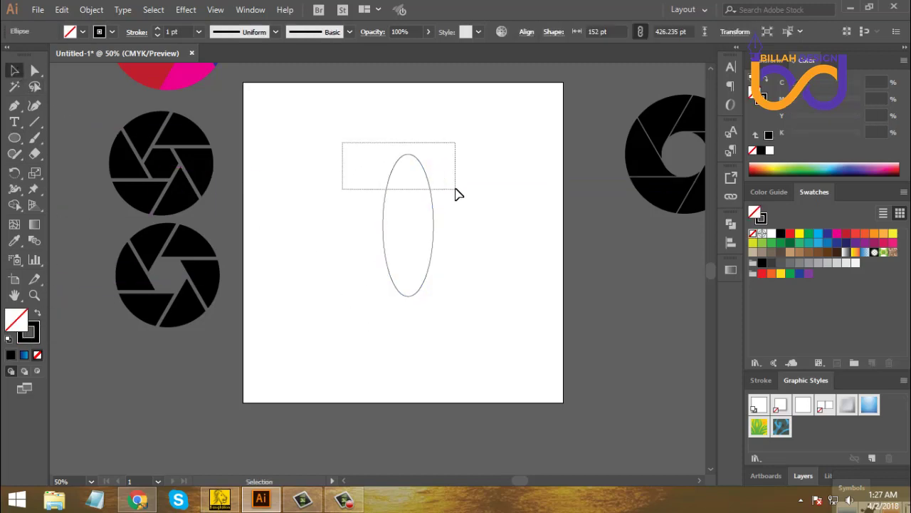
Rotate a copy of the ellipse by 60° and repeat it for a third ellipse.
double_click(14, 173)
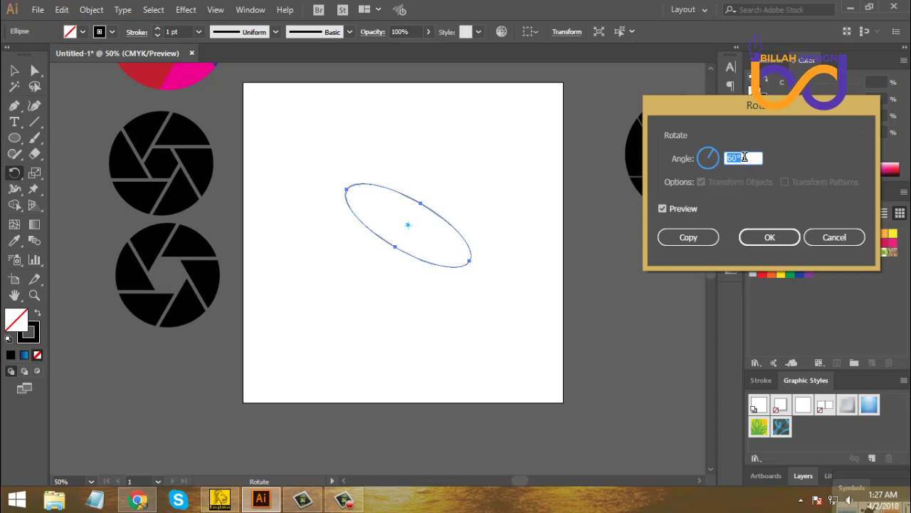
left_click_drag(745, 107, 746, 98)
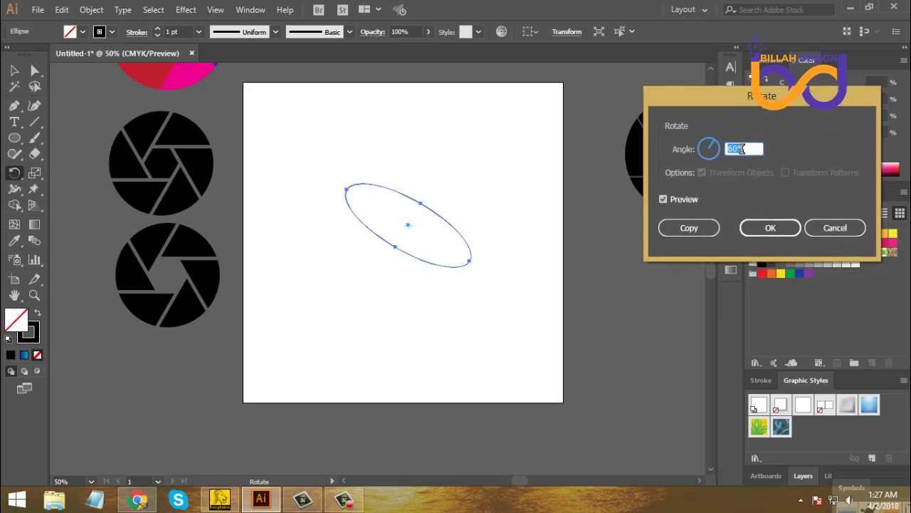
left_click(689, 227)
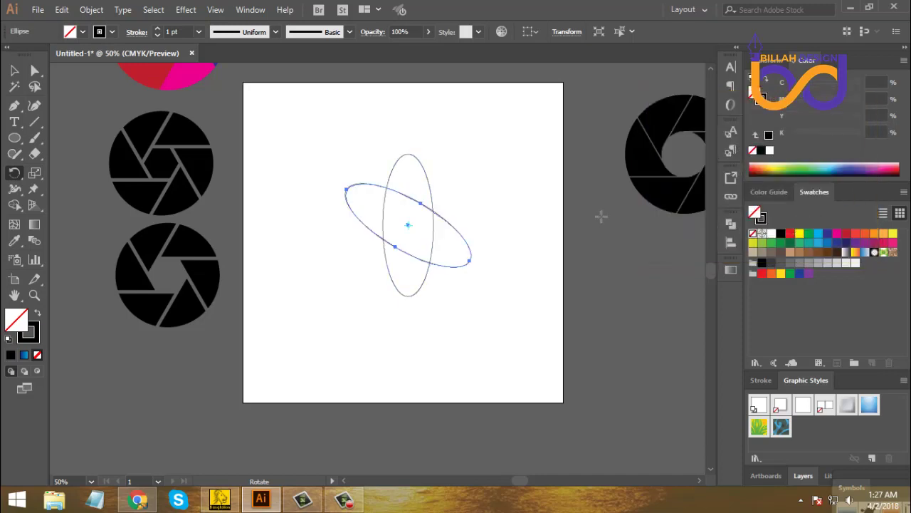
key("ctrl")
key("ctrl+d")
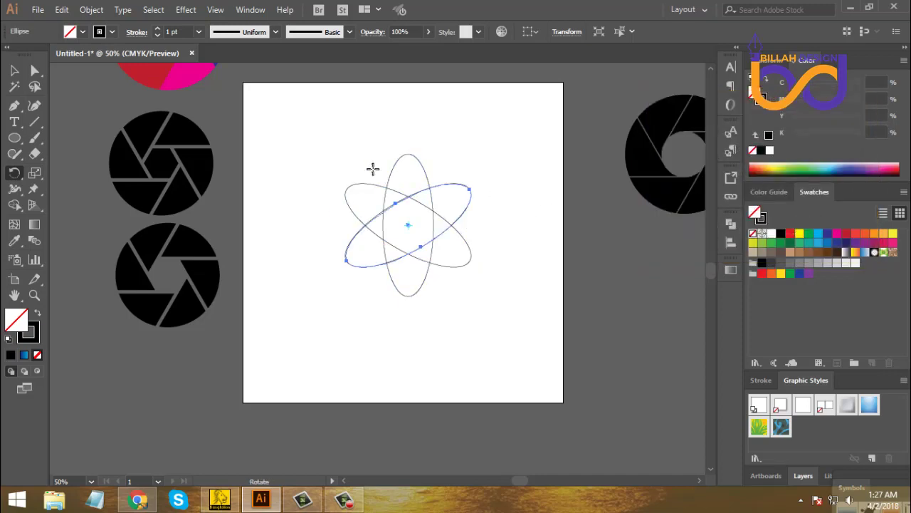
Group the three crossing ellipses into a single atom shape.
key("v")
left_click(439, 363)
left_click_drag(342, 146, 474, 302)
right_click(435, 221)
left_click(480, 307)
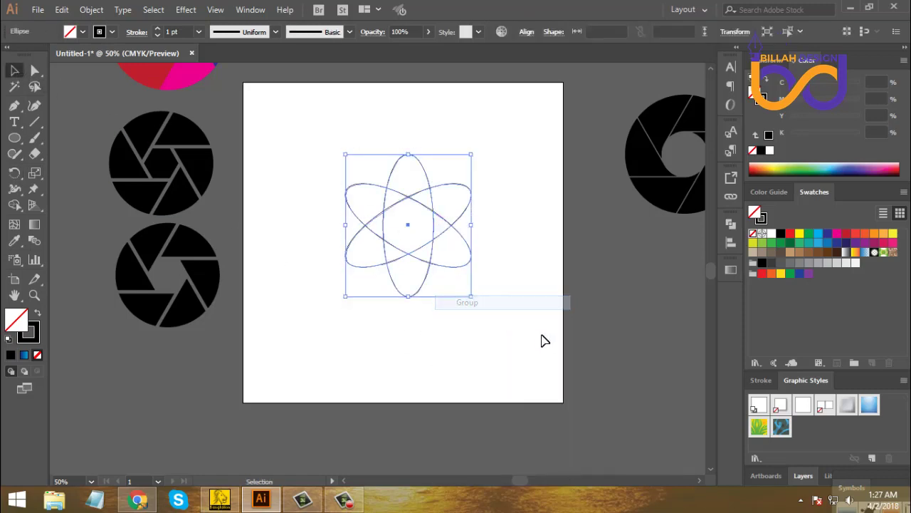
left_click(541, 340)
left_click(20, 140)
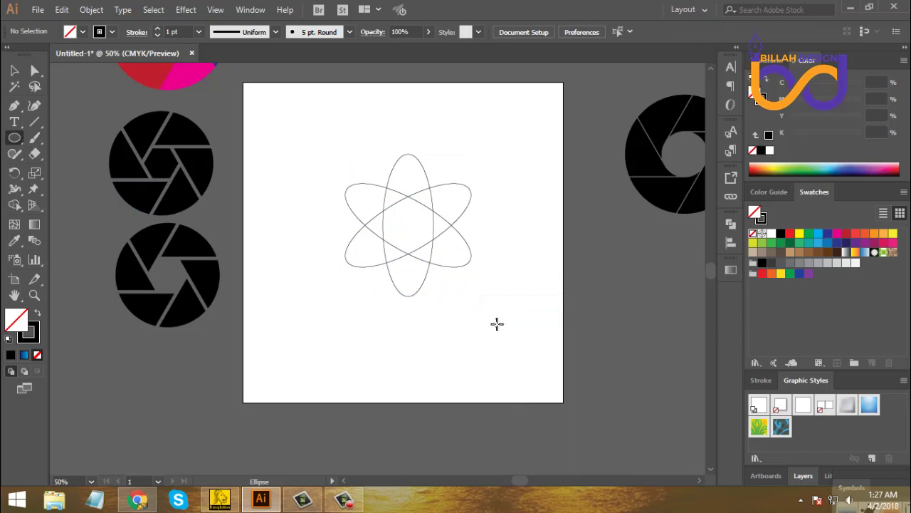
Draw an outlined circle from the atom's centre to the ellipse tips, then select all shapes.
key("ctrl+plus")
left_click_drag(516, 237, 512, 259)
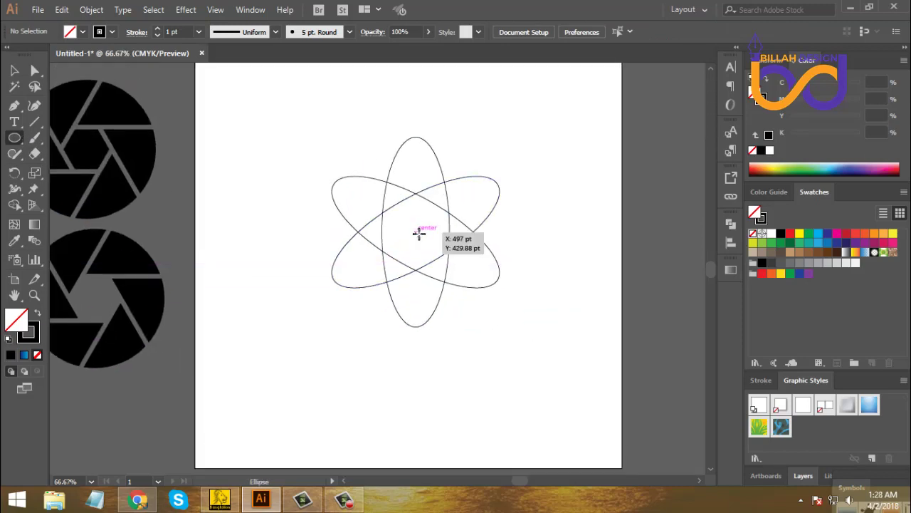
left_click_drag(419, 232, 510, 309)
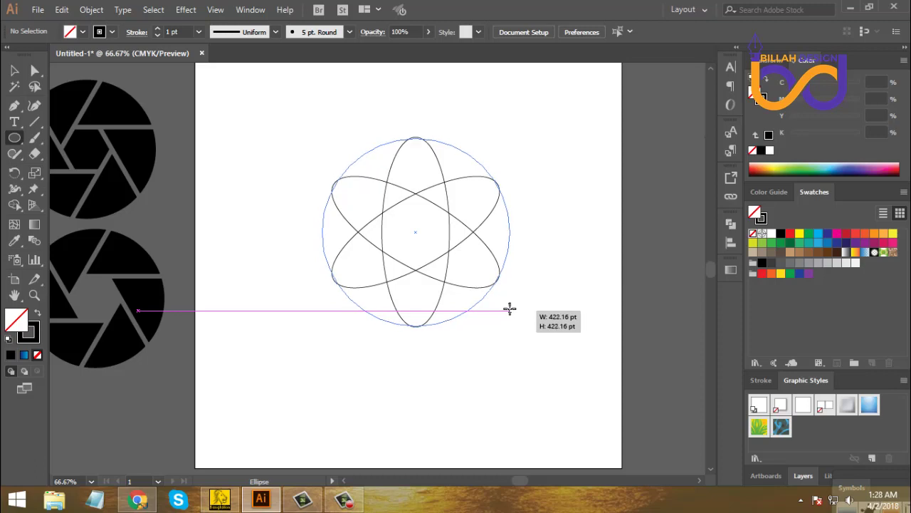
left_click_drag(510, 309, 509, 309)
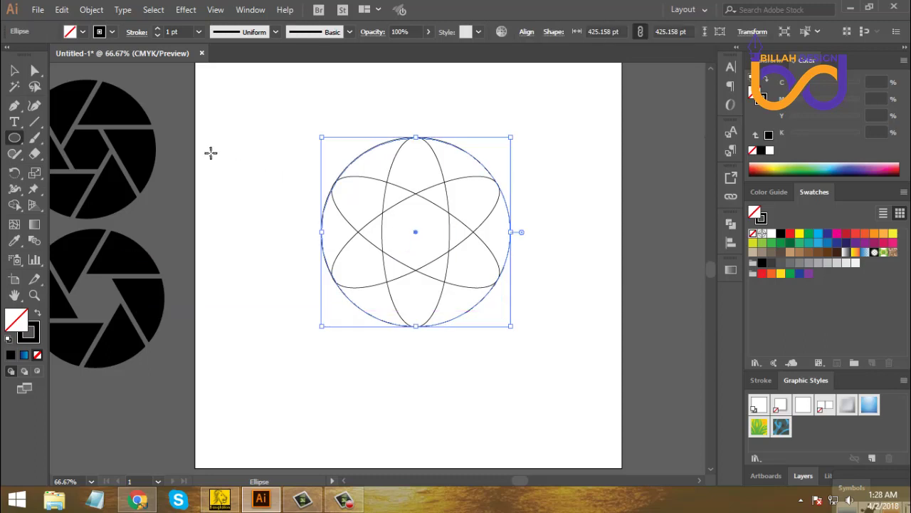
left_click(14, 69)
left_click(320, 299)
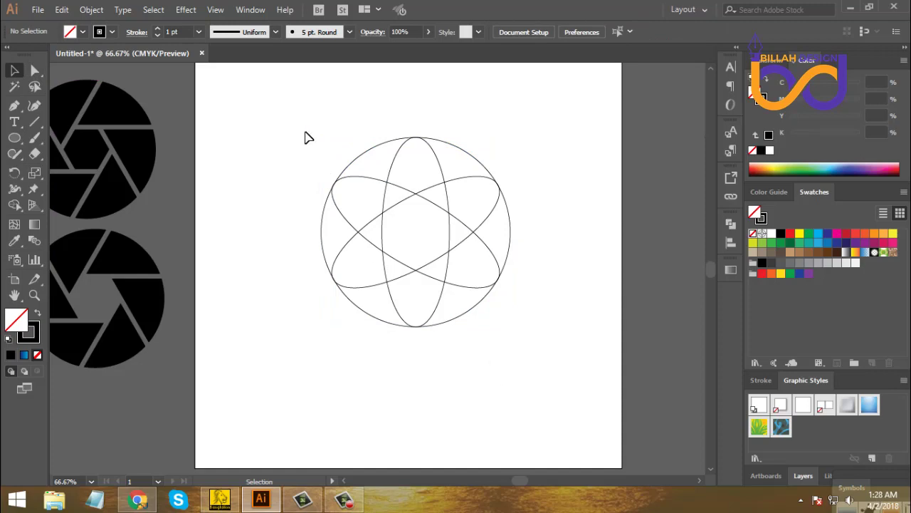
left_click_drag(304, 133, 497, 373)
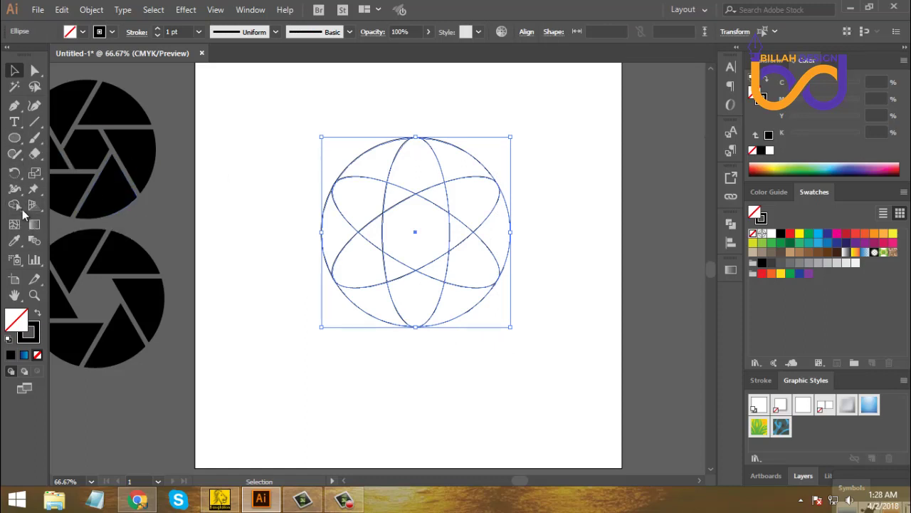
Use Shape Builder to merge the top regions, filling the top-left blade black and top-right red.
left_click(15, 207)
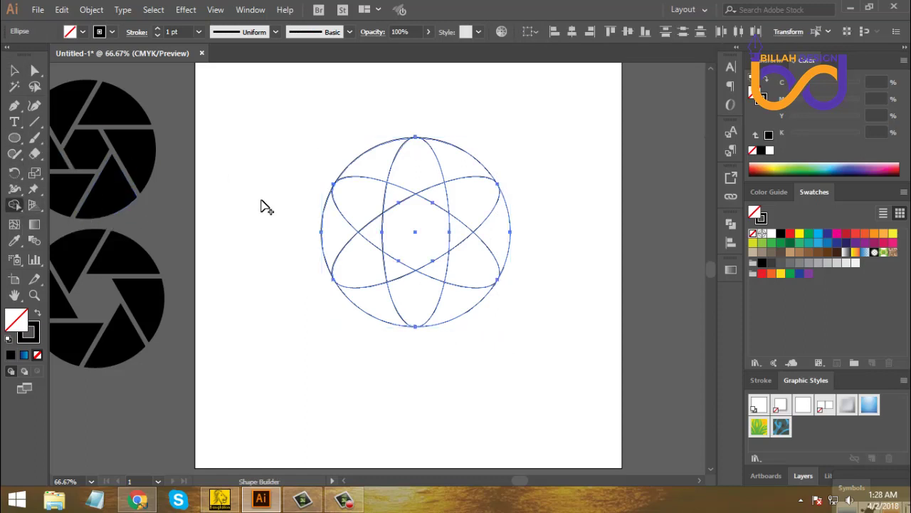
left_click(376, 166)
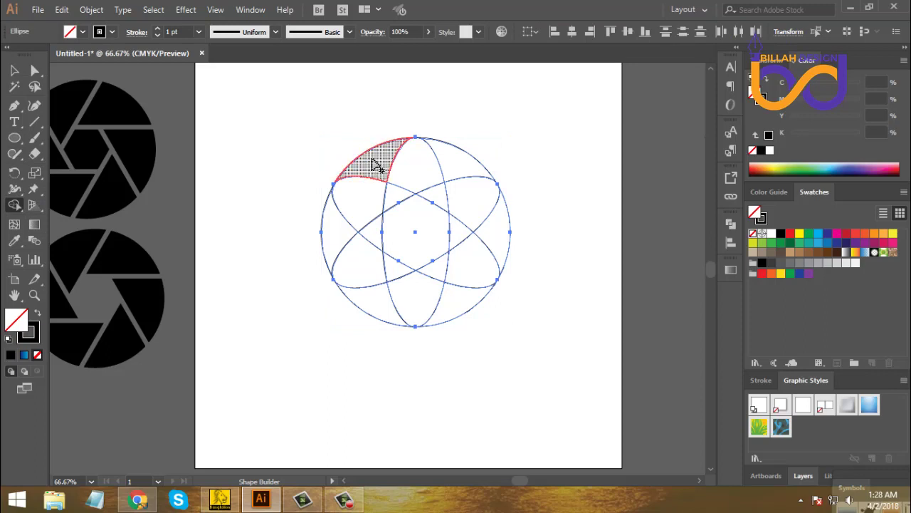
left_click_drag(391, 169, 436, 197)
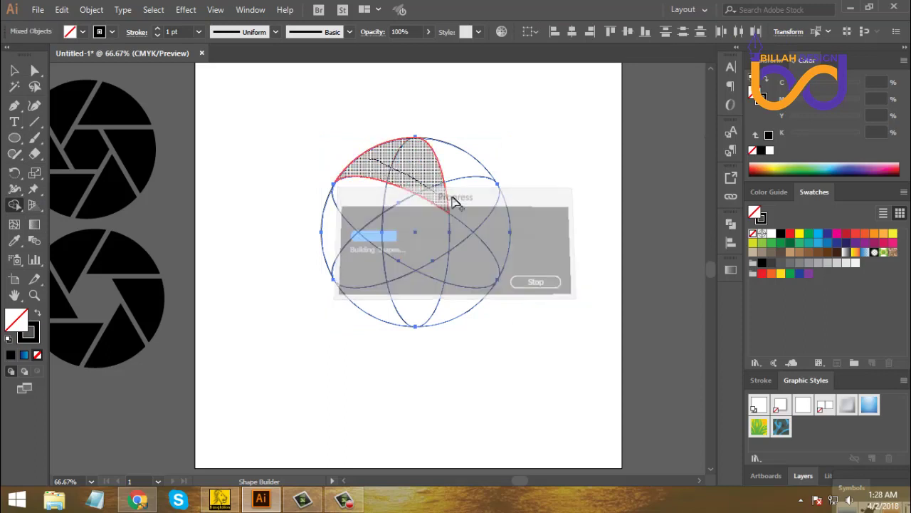
left_click(780, 235)
left_click(415, 172)
left_click_drag(470, 171, 470, 243)
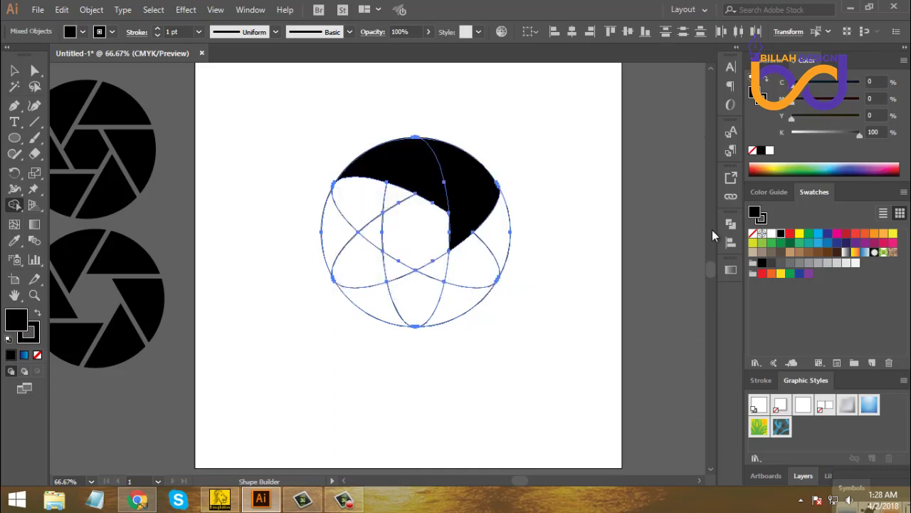
left_click(790, 233)
left_click(481, 201)
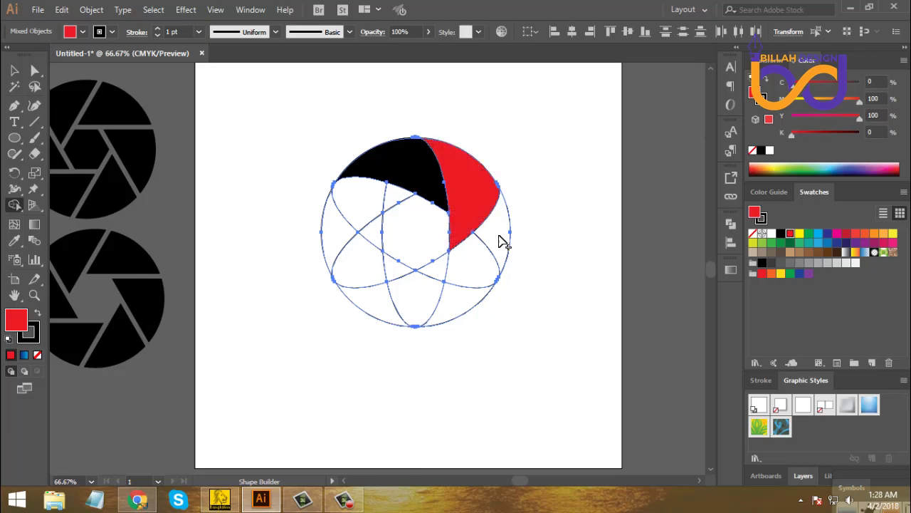
Merge and fill the lower-right blade cyan and the bottom blade dark blue.
mouse_move(502, 249)
left_mouse_down()
mouse_move(494, 261)
mouse_move(427, 271)
left_mouse_up()
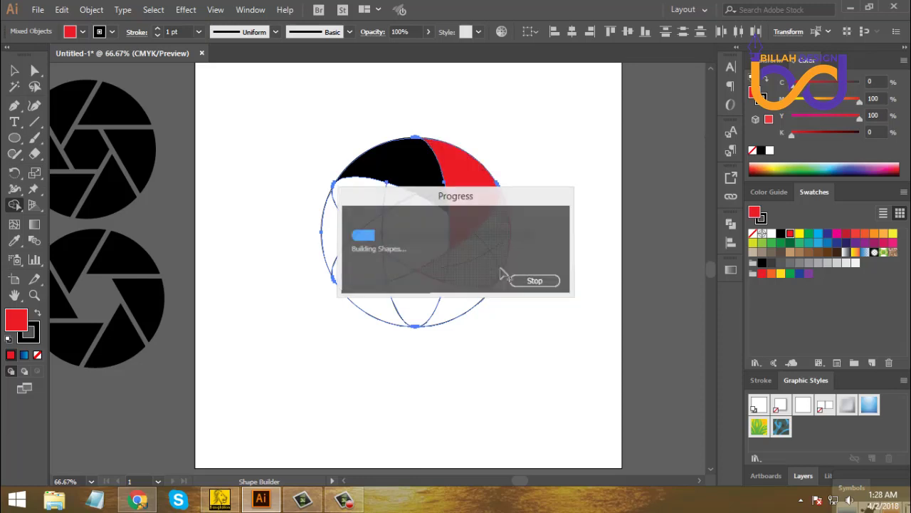
left_click(818, 234)
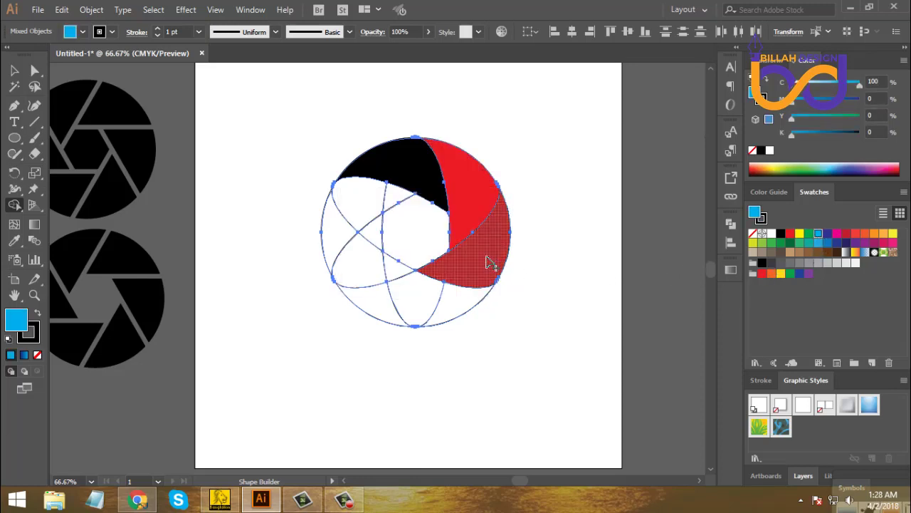
left_click(489, 260)
mouse_move(447, 311)
left_mouse_down()
mouse_move(414, 297)
mouse_move(393, 265)
left_mouse_up()
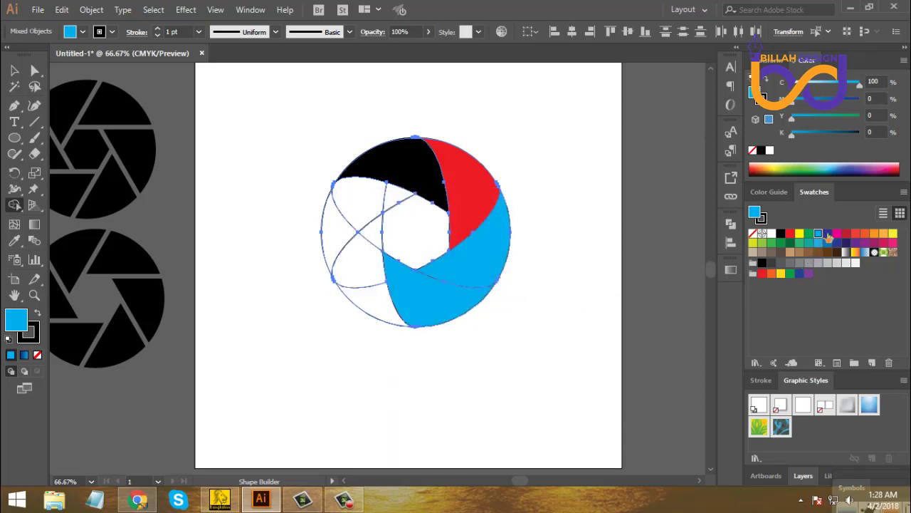
left_click(827, 234)
left_click(441, 301)
Merge the lower-left regions and fill the upper-left blade red, then deselect.
left_click_drag(375, 244, 378, 299)
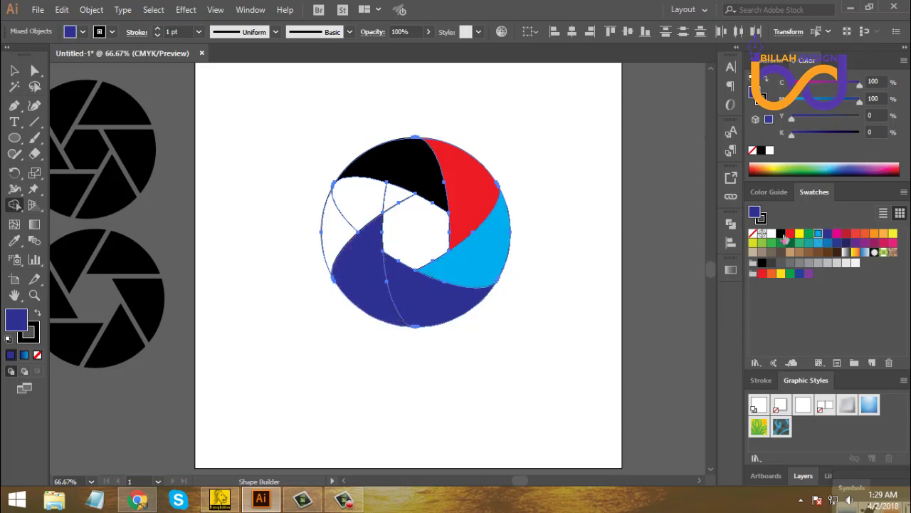
left_click_drag(346, 221, 403, 203)
left_click(855, 234)
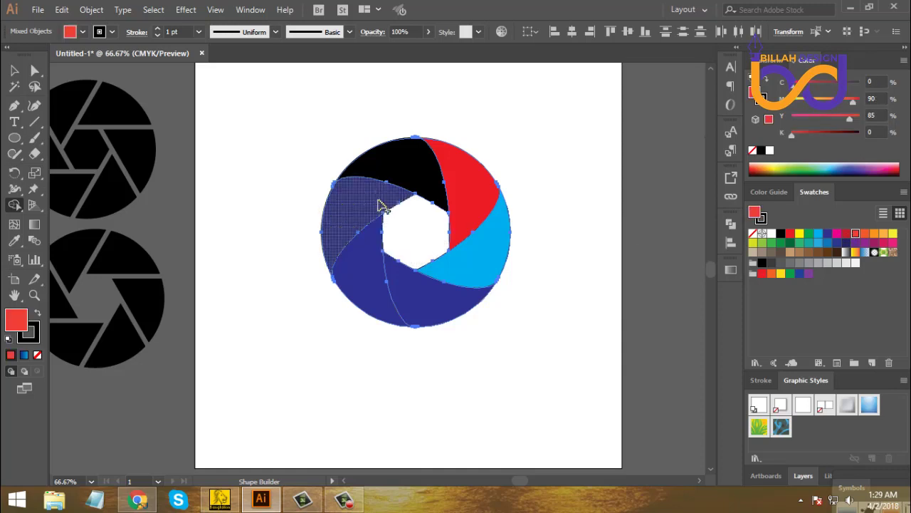
left_click(376, 203)
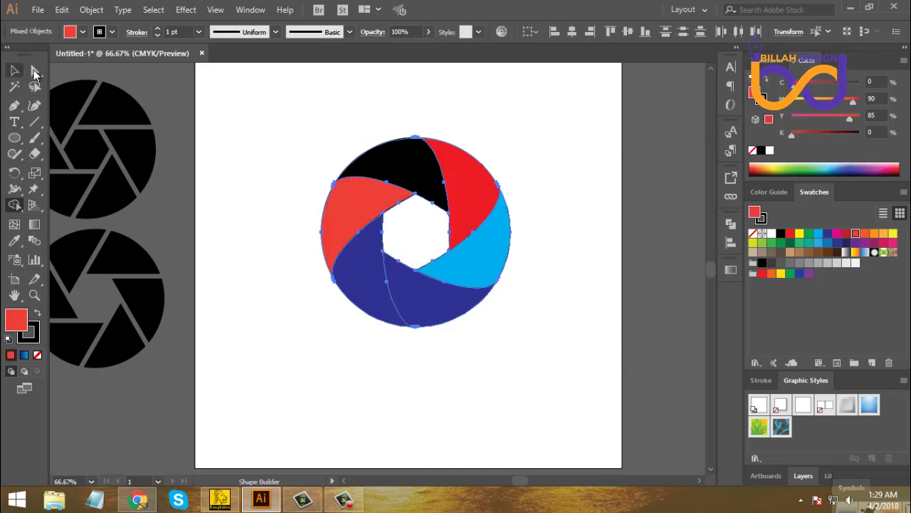
left_click(34, 70)
left_click(308, 311)
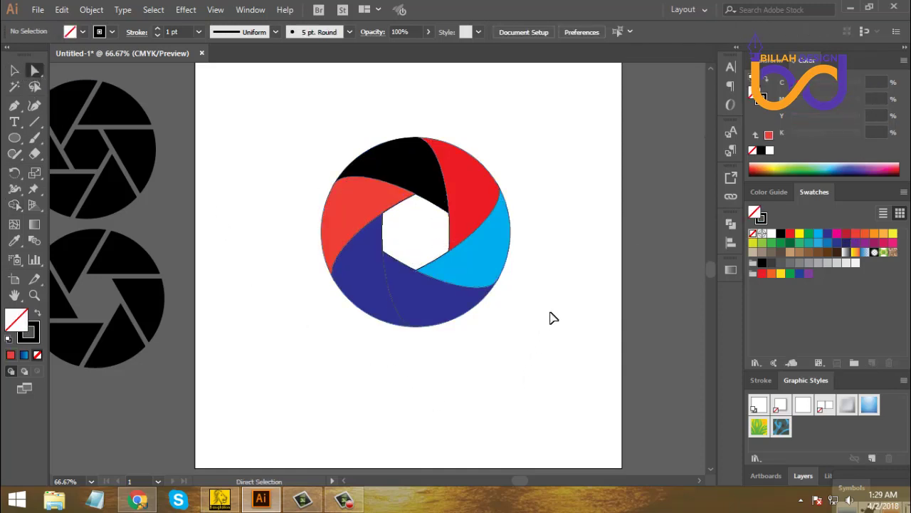
Select all the coloured blades and move them off to the right.
key("ctrl+minus")
key("ctrl+minus")
left_click_drag(461, 342, 482, 336)
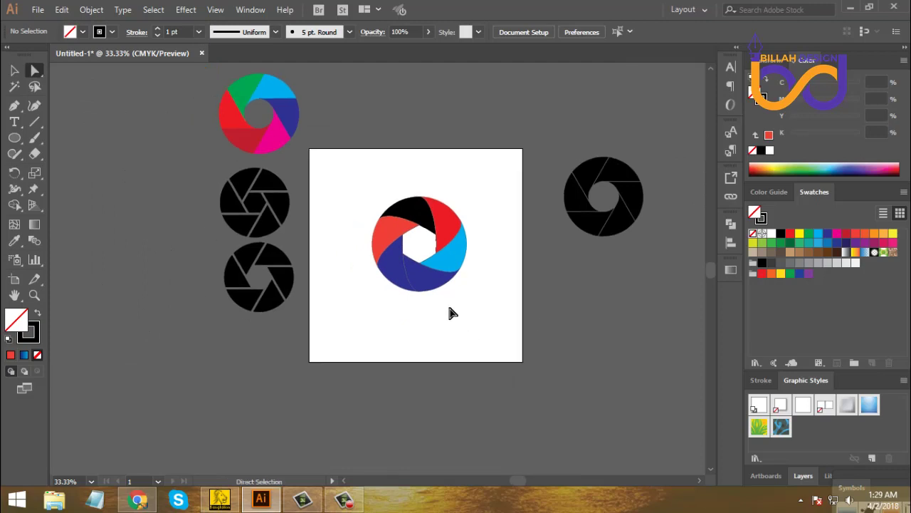
left_click(424, 285)
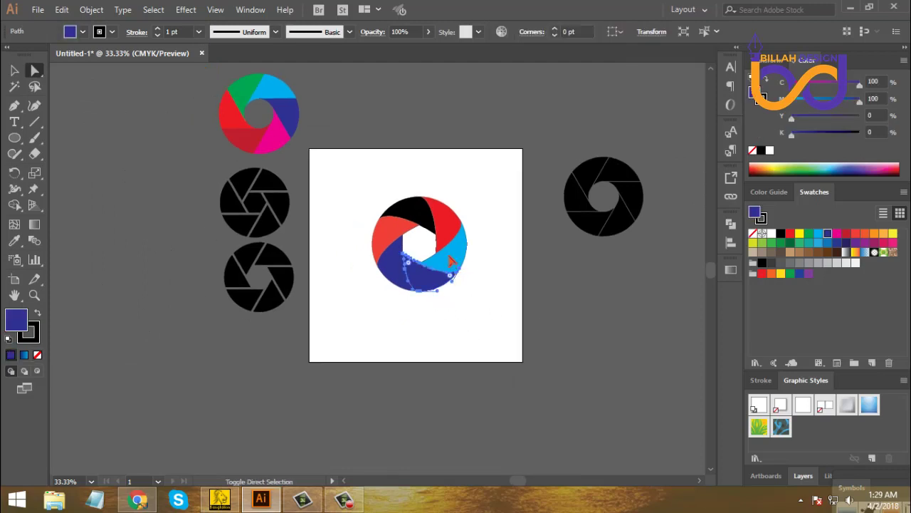
left_click(457, 269, "shift")
left_click(447, 225, "shift")
left_click(418, 213, "shift")
left_click(413, 231, "shift")
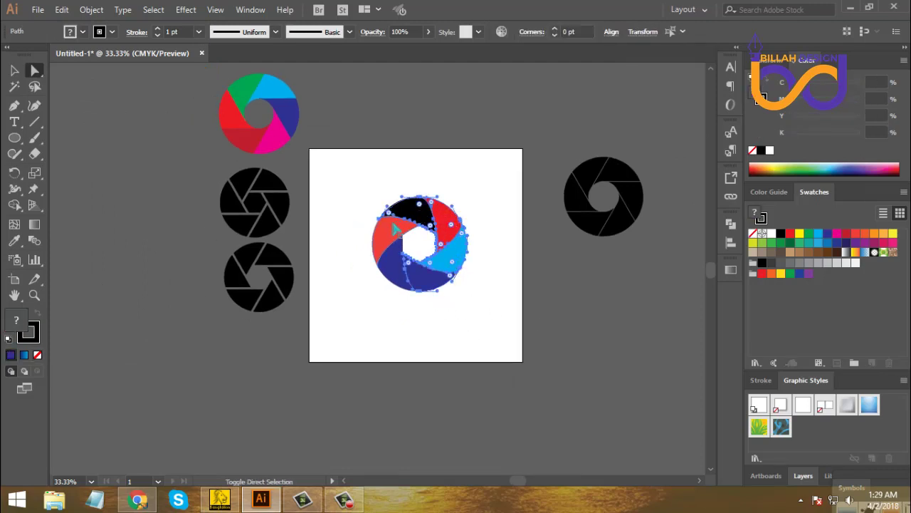
left_click(391, 267, "shift")
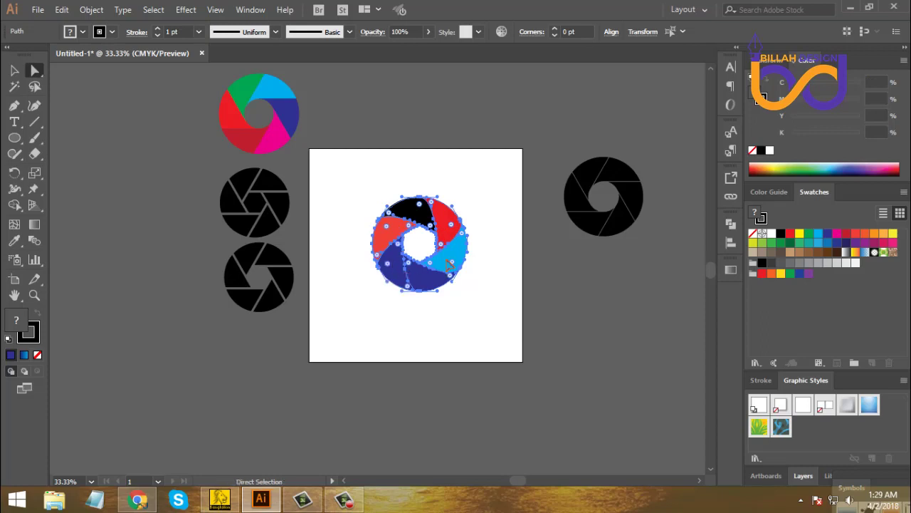
left_click_drag(449, 267, 605, 332)
left_click(536, 383)
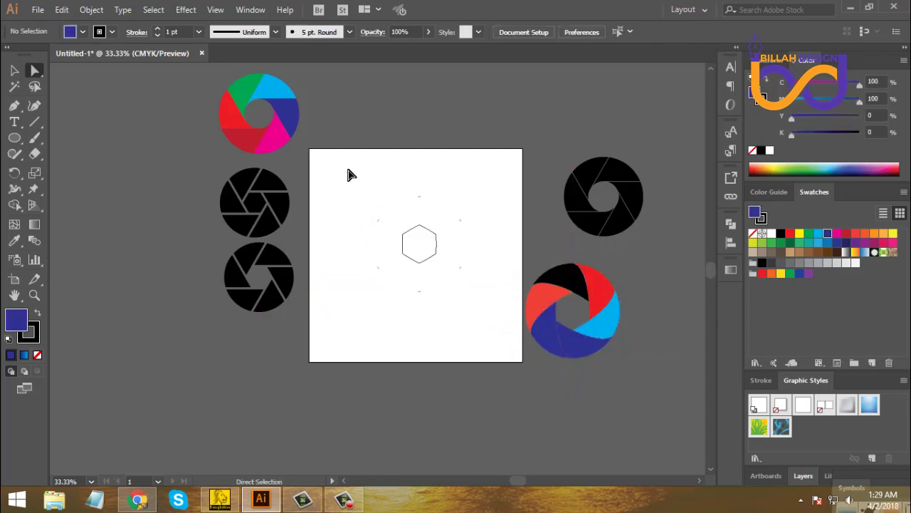
Clear the leftover hexagon pieces and move the coloured logo onto the artboard centre.
left_click_drag(349, 175, 484, 327)
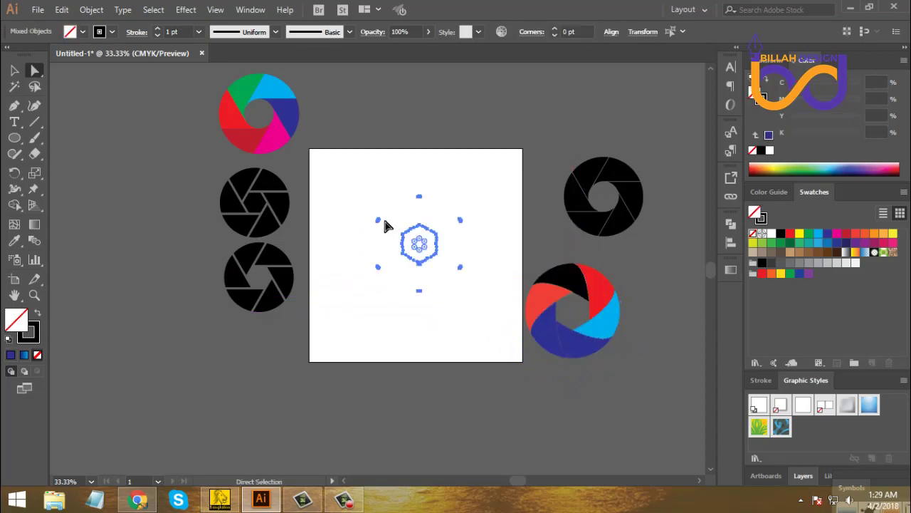
left_click_drag(349, 177, 483, 345)
left_click(484, 344)
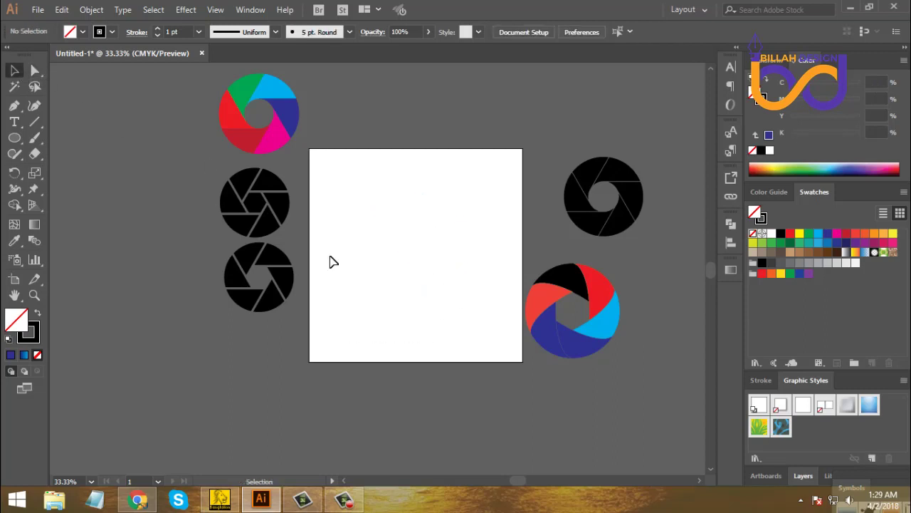
left_click_drag(440, 265, 609, 374)
left_click_drag(581, 308, 407, 243)
left_click(539, 307)
Nudge the whole logo slightly up and set its stroke to None.
key("ctrl+=")
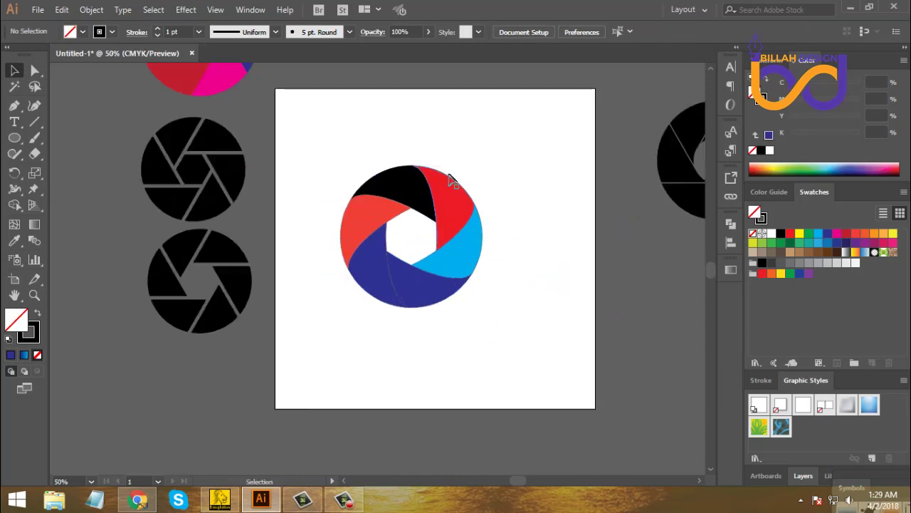
scroll(456, 235, "up", 2)
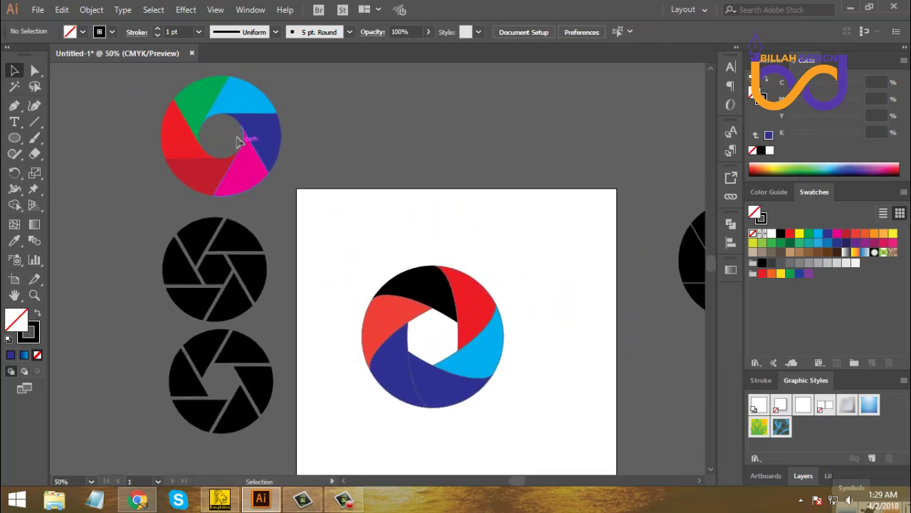
left_click(442, 294)
left_click(542, 385)
left_click_drag(542, 397, 542, 370)
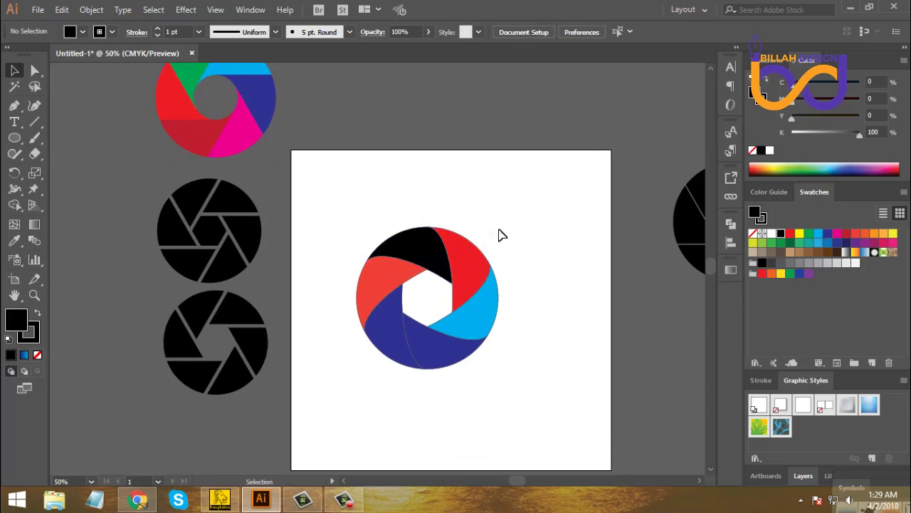
left_click_drag(553, 222, 356, 409)
left_click_drag(450, 368, 458, 334)
left_click_drag(580, 297, 460, 301)
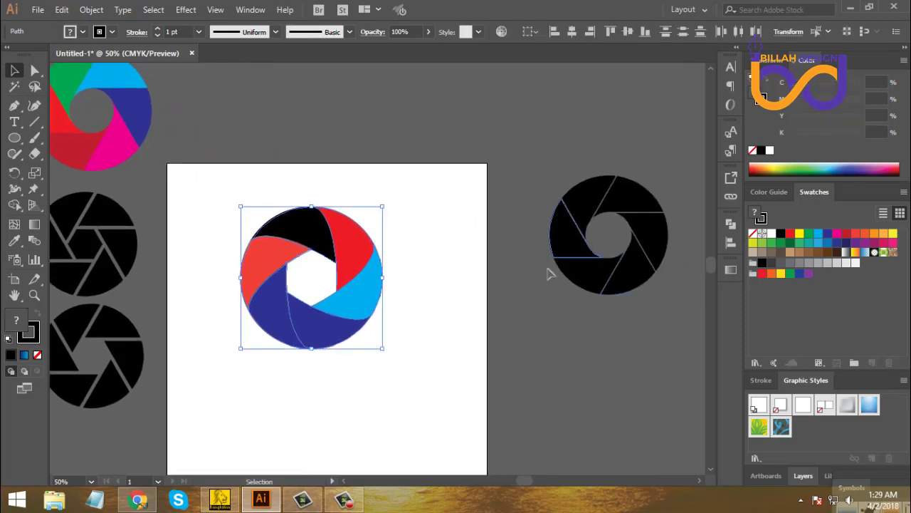
left_click_drag(430, 331, 482, 326)
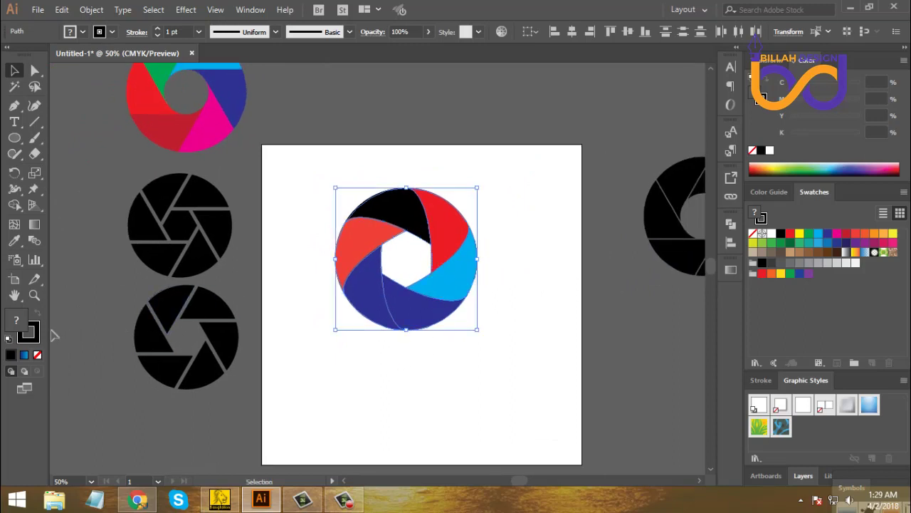
left_click(37, 354)
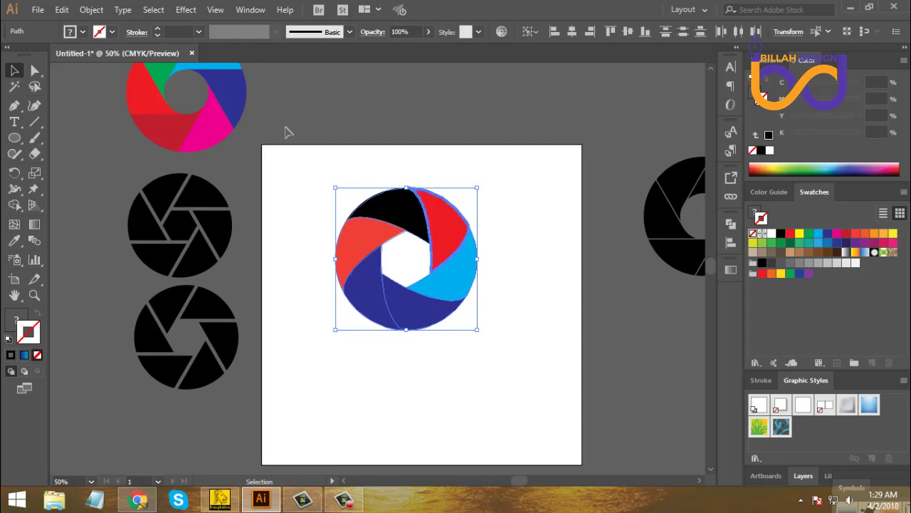
Apply Offset Path with a -5 pt offset to the blades, previewing the result.
left_click(93, 10)
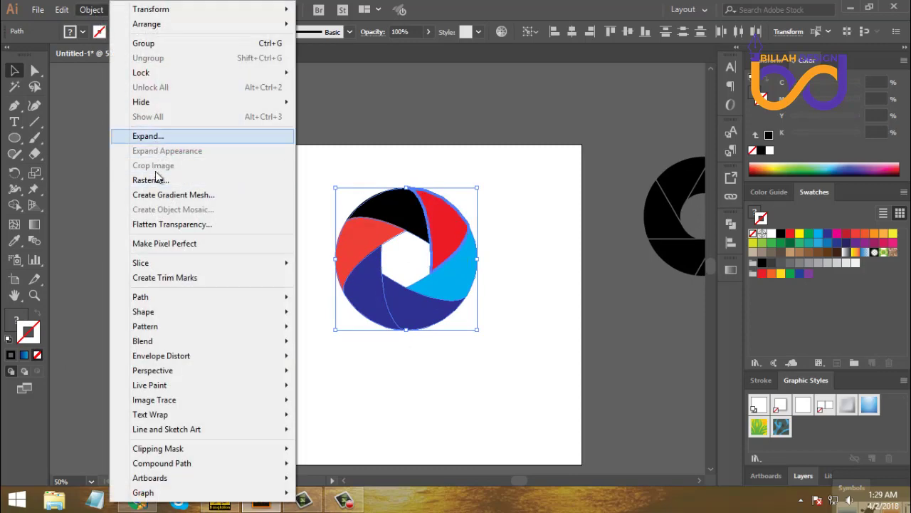
mouse_move(163, 298)
left_click(331, 345)
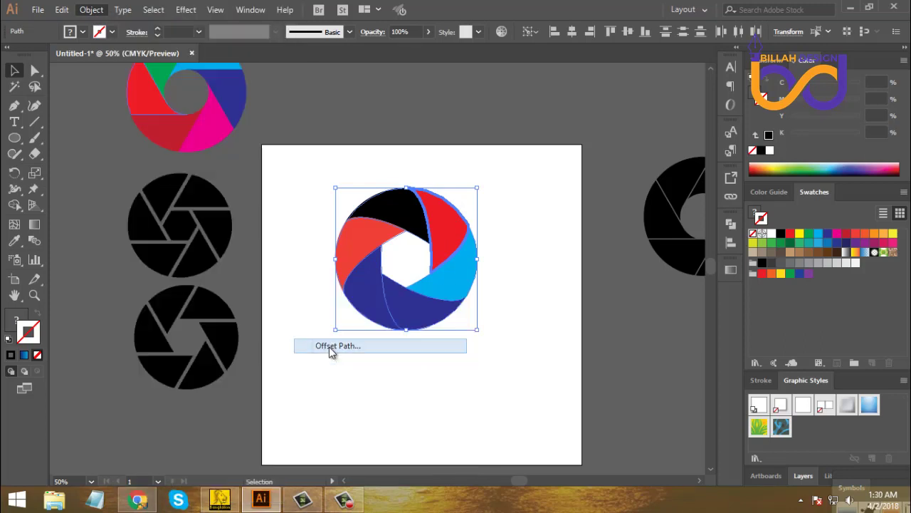
left_click(611, 228)
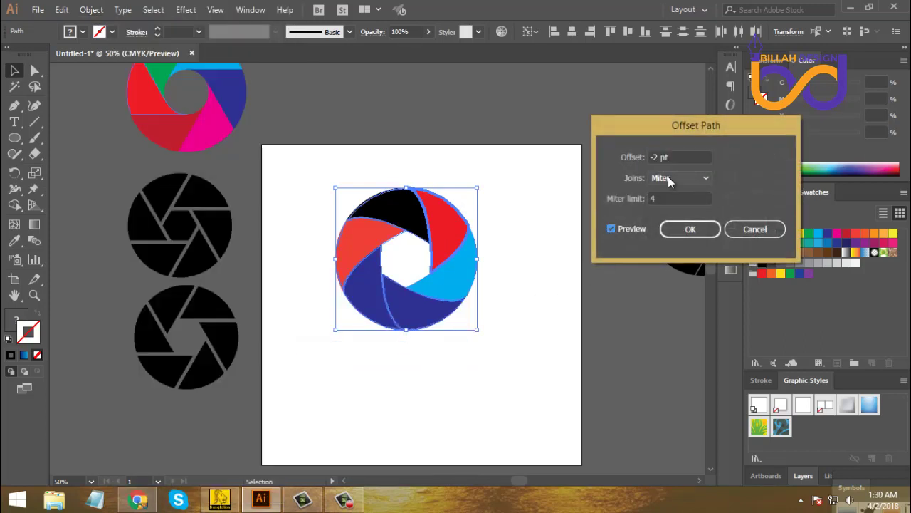
key("Down")
key("Down")
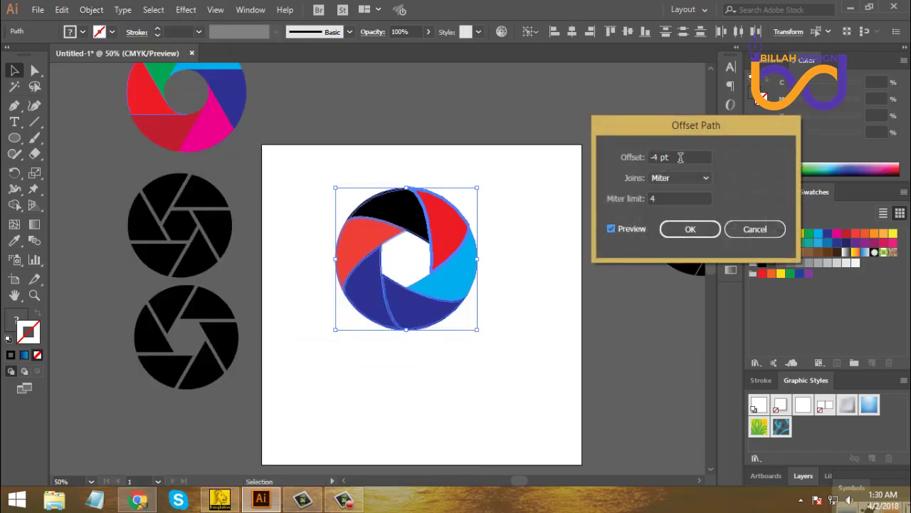
key("Down")
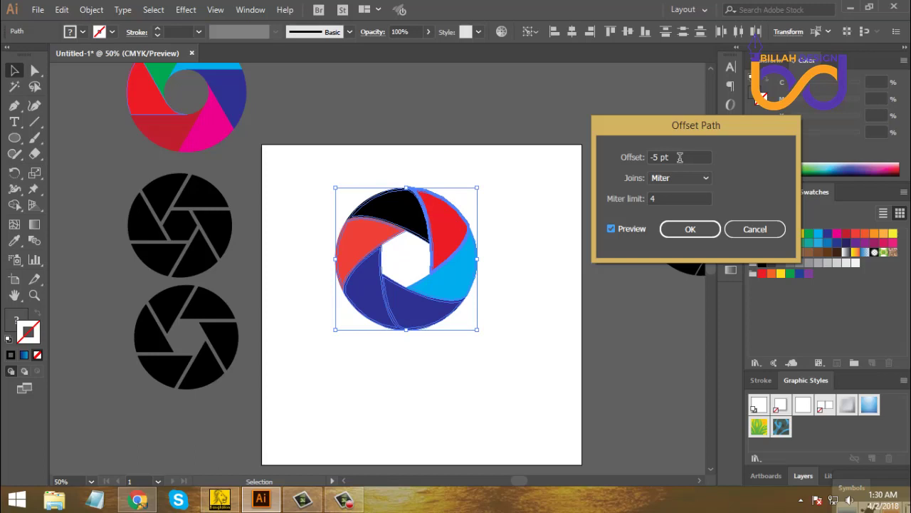
left_click(689, 229)
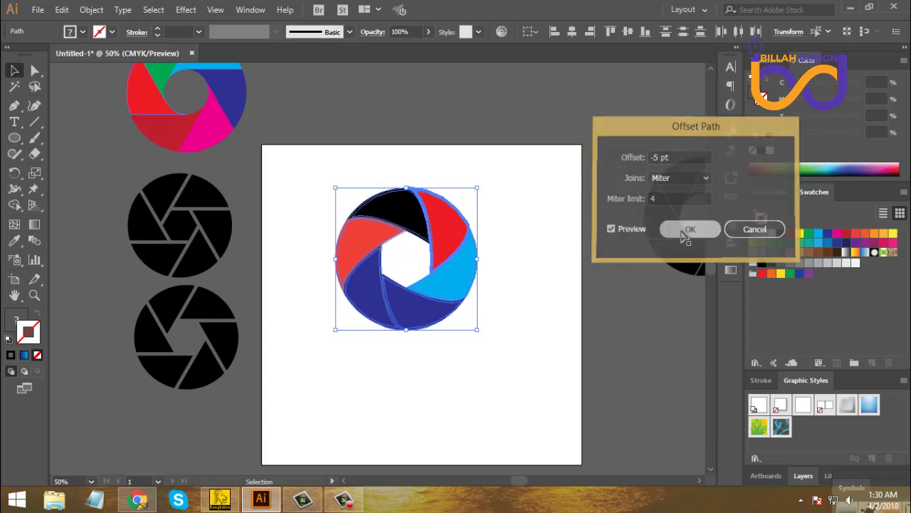
Move the inset copy down-right and the original logo up-left.
left_click_drag(439, 239, 588, 288)
left_click(395, 388)
left_click_drag(323, 191, 402, 246)
left_click(448, 349)
Recolour the original logo's lower-left dark blue blade cyan.
left_click(35, 71)
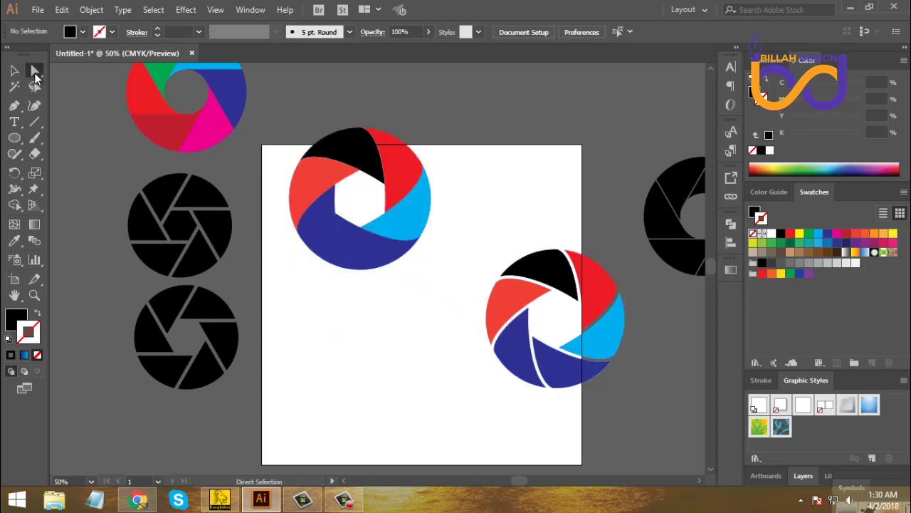
left_click(320, 240)
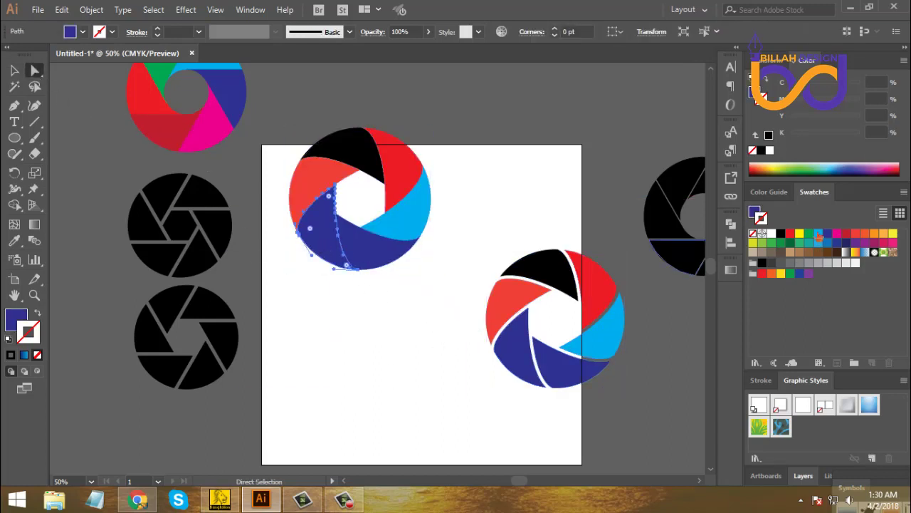
left_click(819, 233)
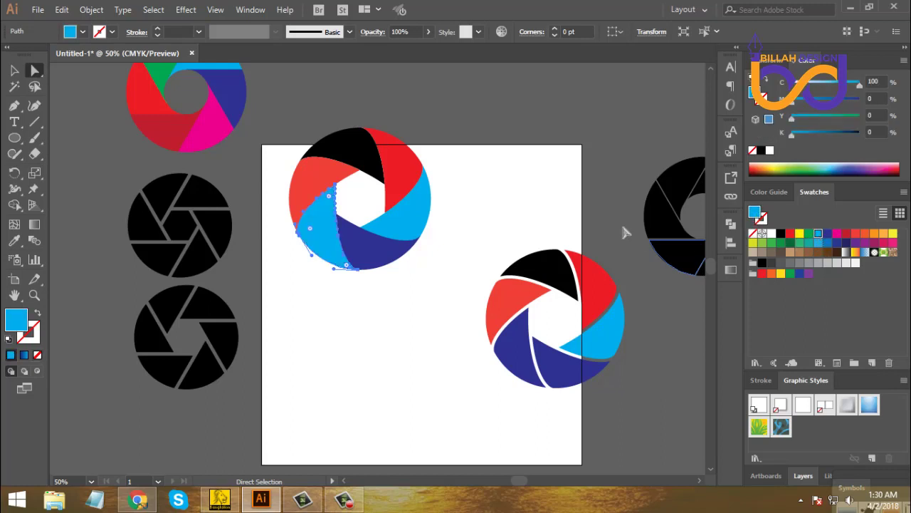
left_click(477, 193)
Place the inset copy beneath the original logo.
left_click(15, 69)
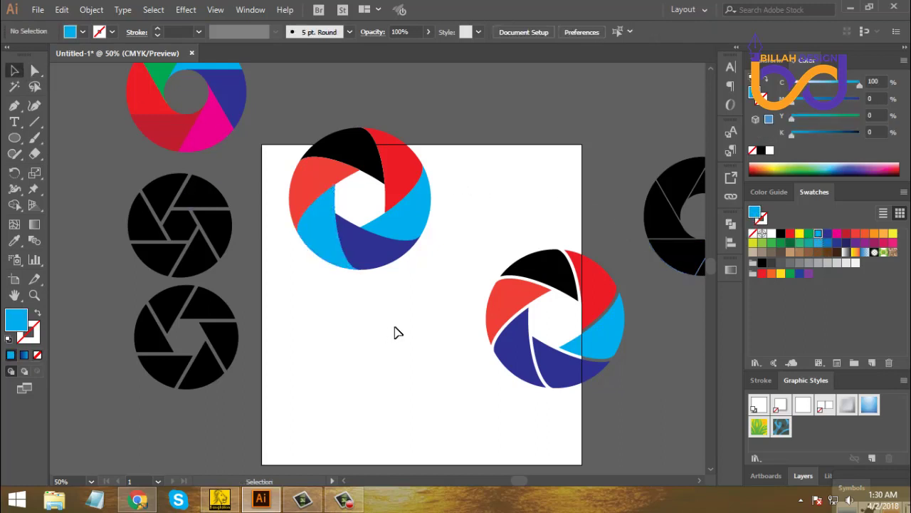
left_click_drag(484, 245, 645, 411)
left_click(563, 405)
left_click_drag(487, 421, 457, 364)
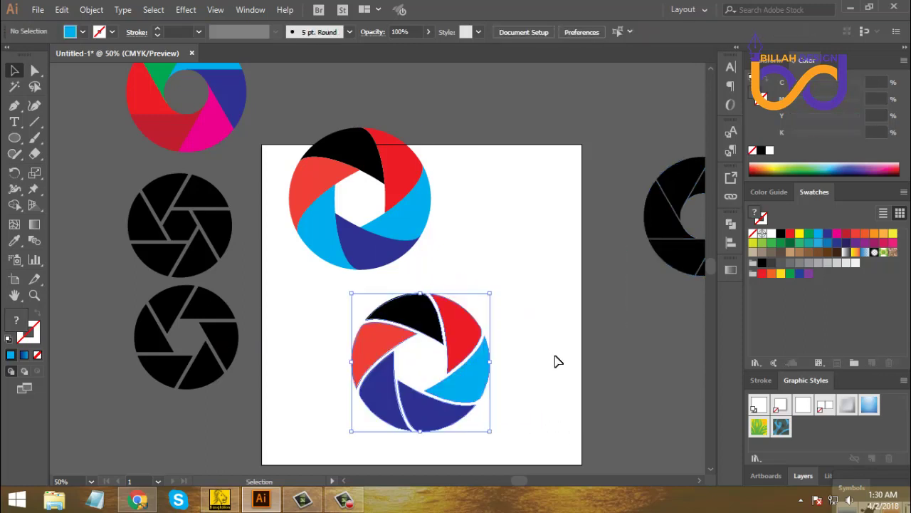
left_click(559, 348)
key("ctrl+minus")
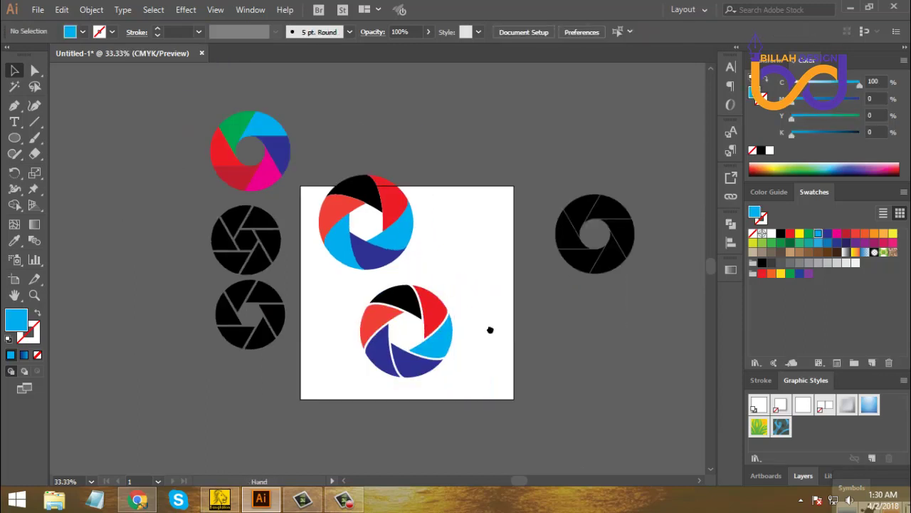
Rearrange the logo variants, bringing a black aperture onto the artboard.
left_click_drag(492, 331, 499, 299)
left_click_drag(383, 212, 493, 161)
left_click_drag(502, 249, 409, 350)
left_click_drag(436, 316, 409, 231)
left_click_drag(570, 146, 507, 265)
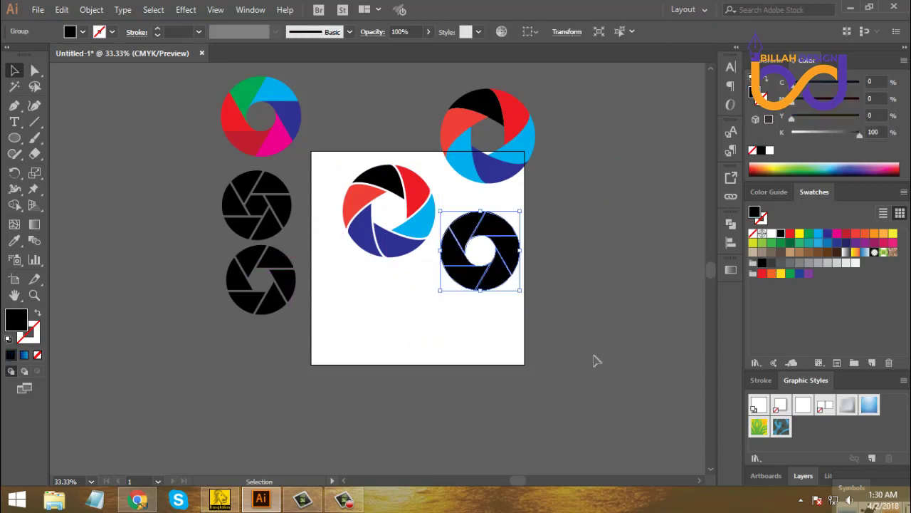
left_click(596, 362)
left_click_drag(225, 329, 379, 294)
left_click(469, 344)
left_click_drag(221, 245, 478, 321)
left_click(563, 340)
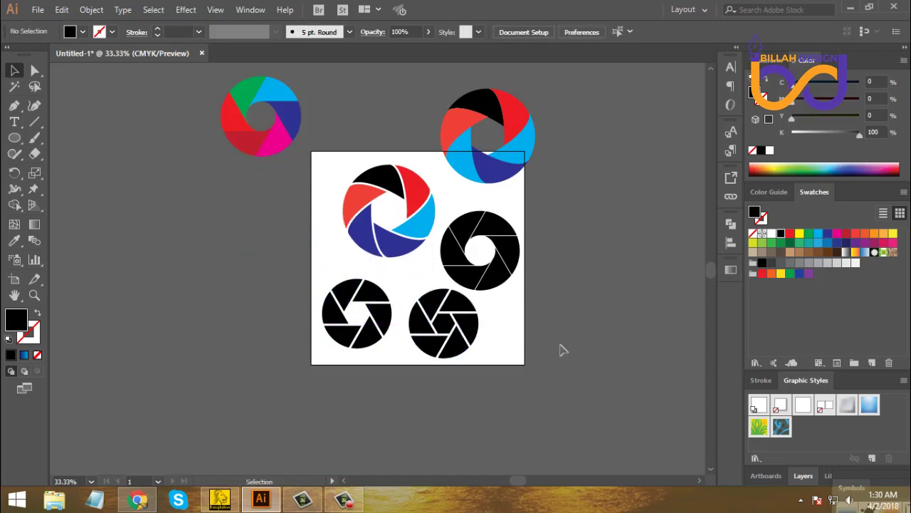
Delete the two extra black apertures on the right.
key("ctrl+equal")
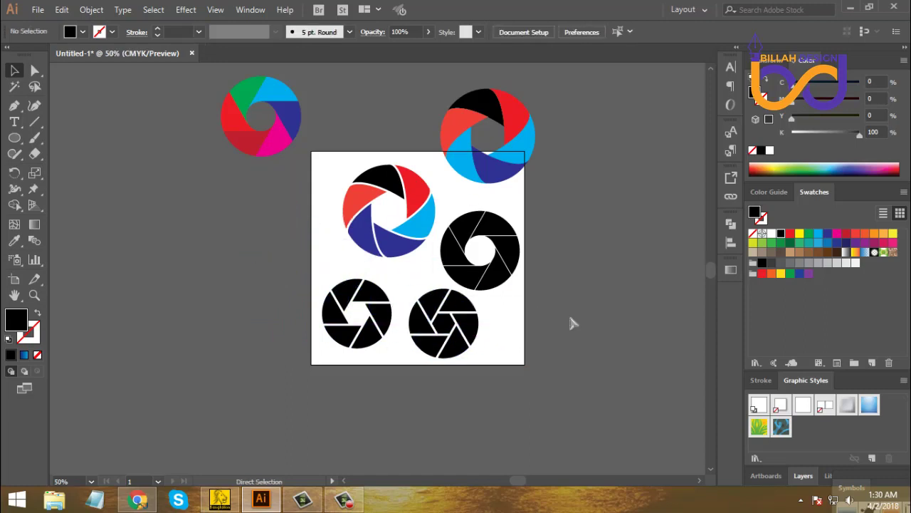
left_click_drag(601, 357, 492, 237)
left_click(418, 264)
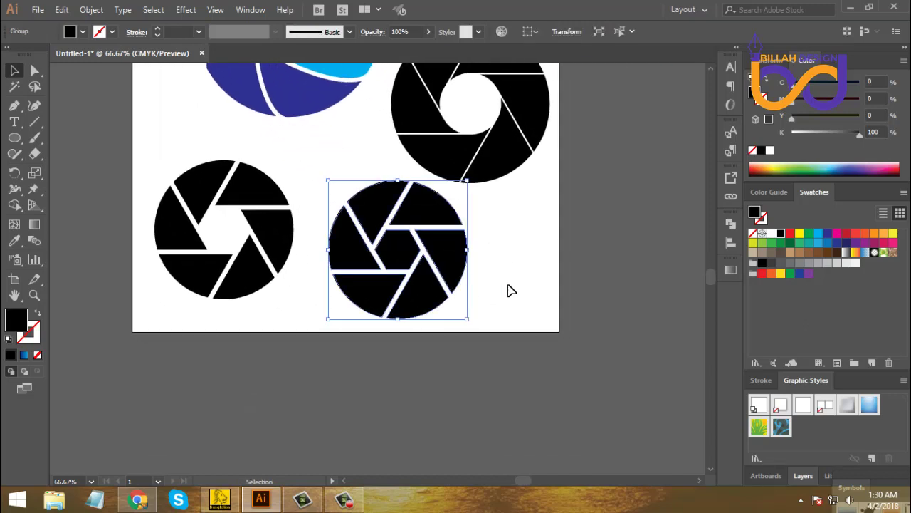
key("ctrl+minus")
left_click_drag(475, 209, 525, 237)
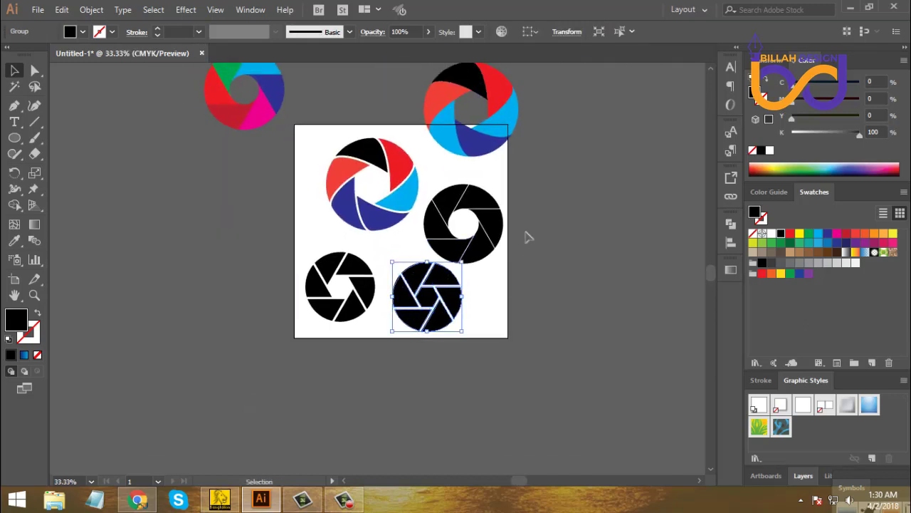
left_click_drag(541, 198, 423, 318)
key("Delete")
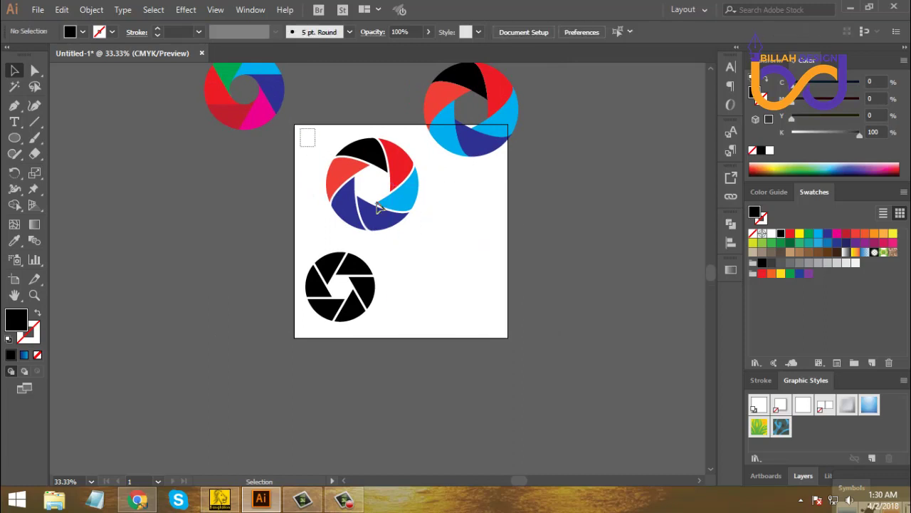
Delete the red-blue and multicoloured apertures and centre the black aperture on the artboard.
left_click_drag(305, 138, 364, 194)
key("Delete")
left_click_drag(192, 57, 364, 235)
key("Delete")
scroll(551, 82, "up", 1)
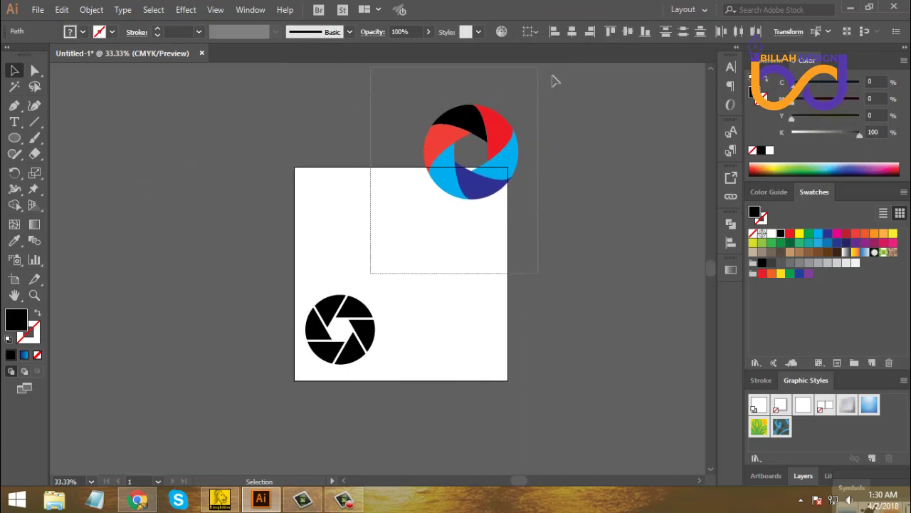
left_click_drag(551, 81, 421, 317)
key("Delete")
left_click(358, 319)
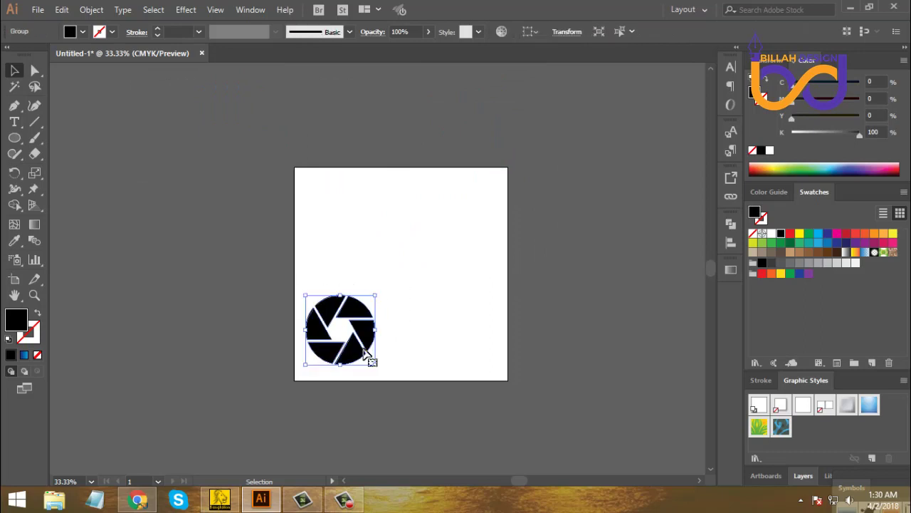
left_click_drag(358, 345, 419, 291)
Enlarge the black aperture slightly and reselect all of it.
left_click(491, 332)
key("a")
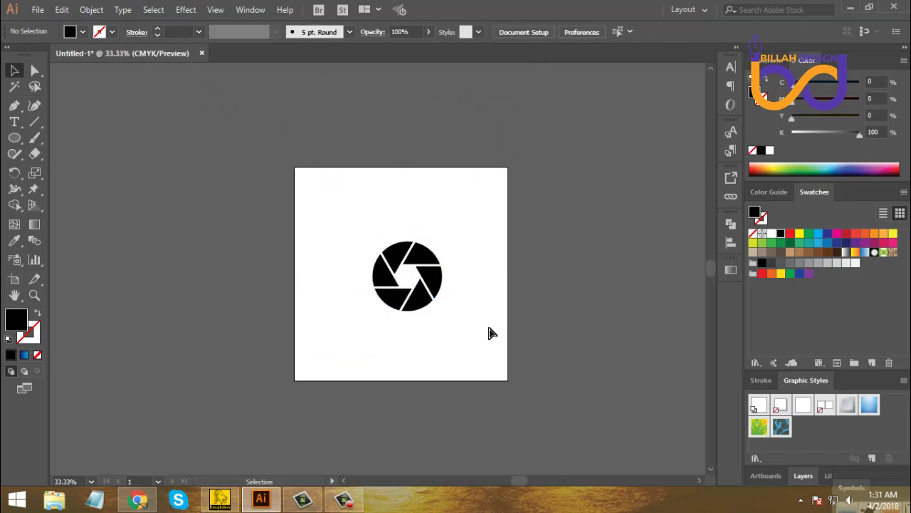
key("ctrl+equal")
key("v")
mouse_move(507, 278)
left_mouse_down()
mouse_move(482, 270)
mouse_move(488, 259)
mouse_move(505, 297)
mouse_move(509, 281)
left_mouse_up()
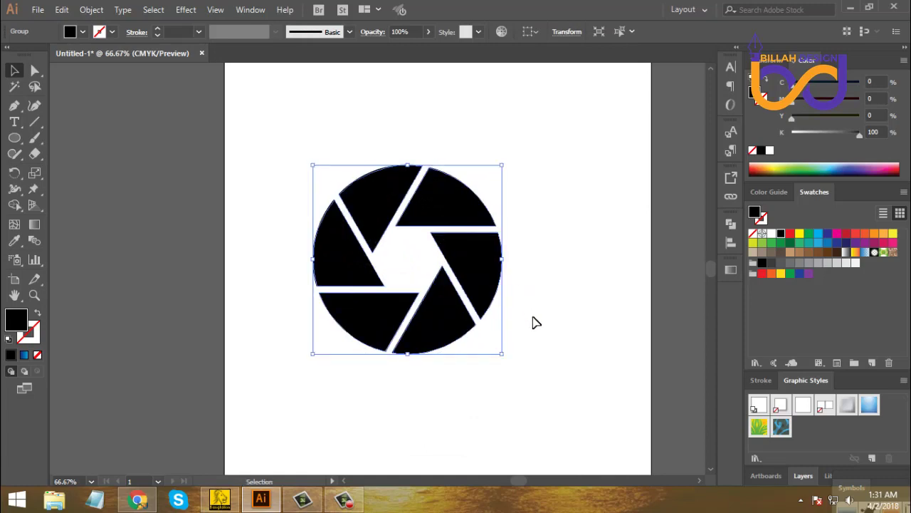
left_click(543, 264)
key("ctrl+a")
Fill the aperture dark blue with magenta at 82 and ungroup it into blades.
left_click(828, 234)
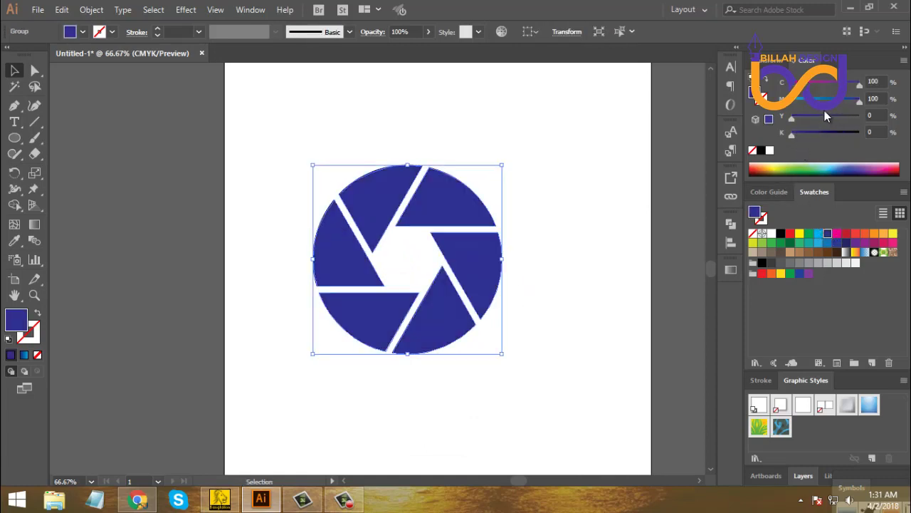
left_click(847, 98)
scroll(456, 210, "up", 1)
right_click(470, 215)
left_click(479, 326)
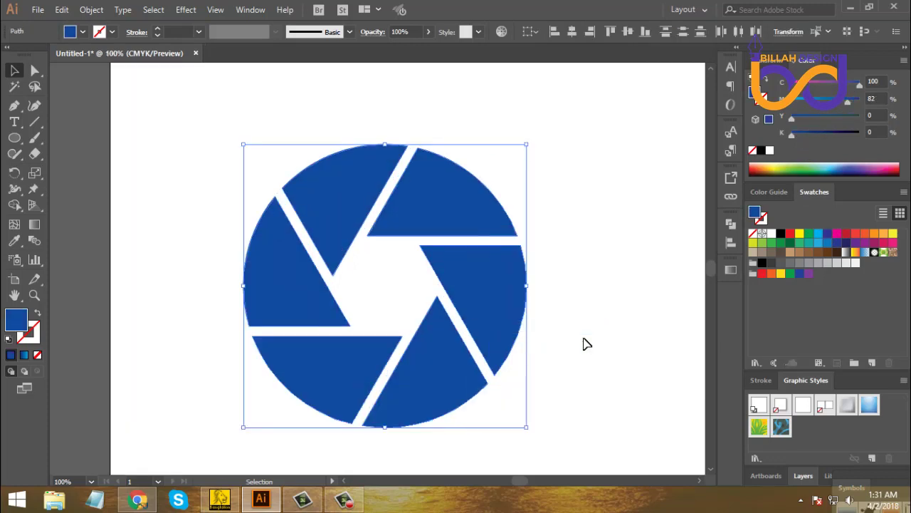
Select the top-right blade and view its anchor points.
left_click(584, 341)
left_click(467, 225)
left_click(578, 294)
left_click(494, 224)
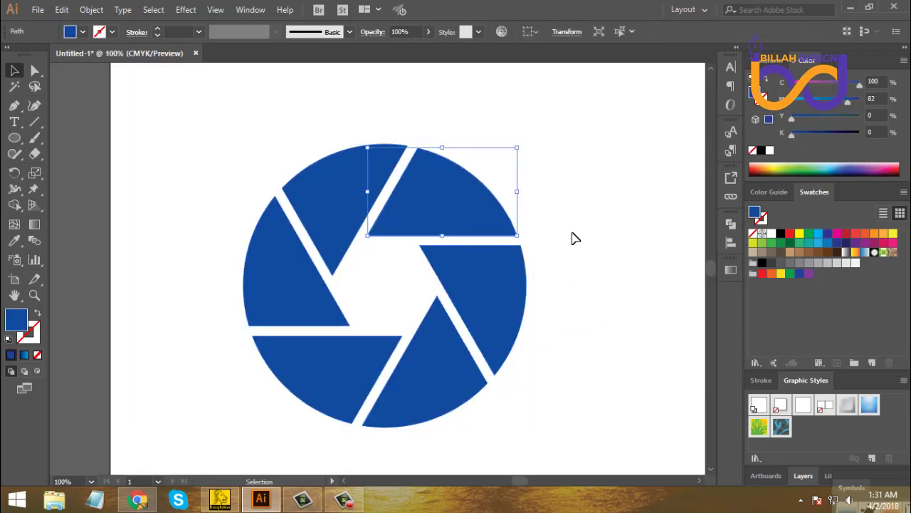
key("a")
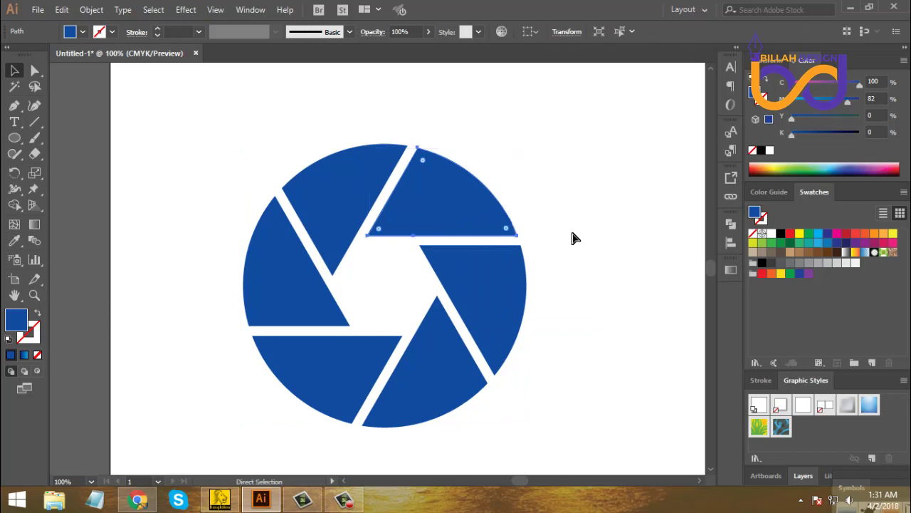
key("v")
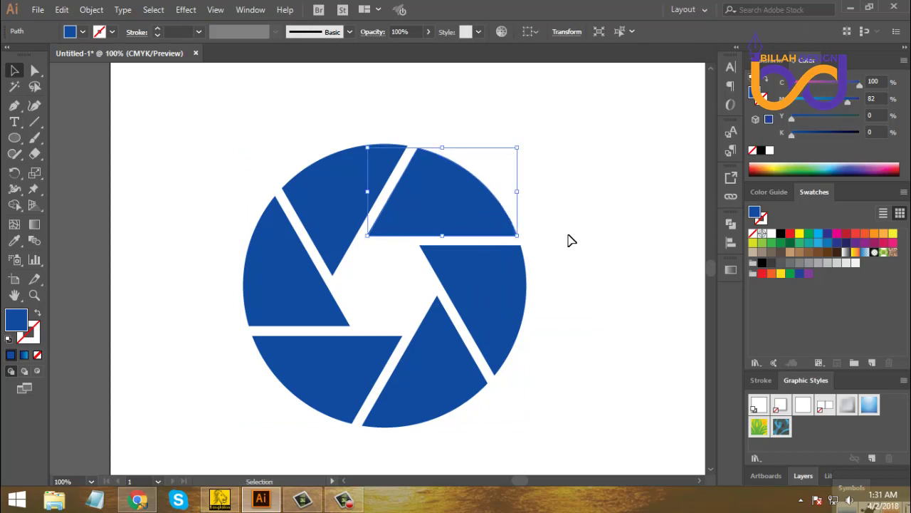
Draw a trial straight line from the blade's inner corner and nudge it down-left.
left_click(35, 122)
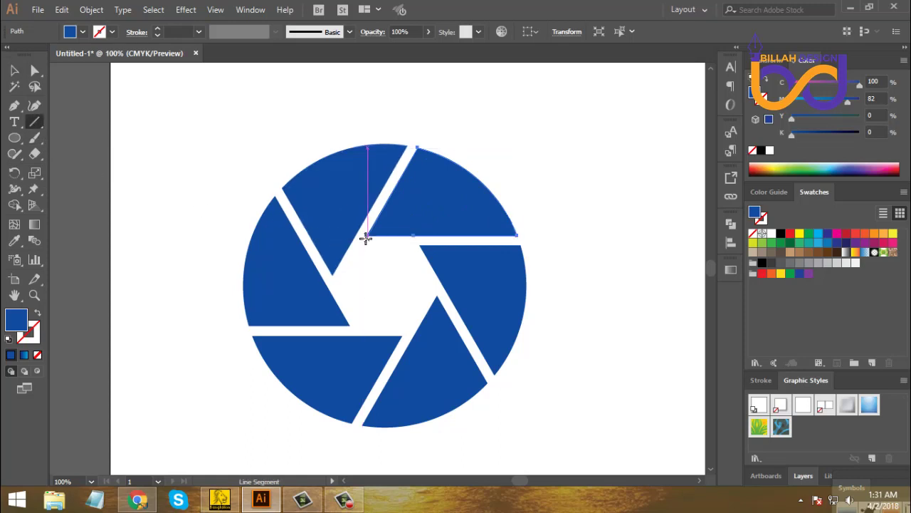
left_click_drag(368, 236, 490, 123)
key("v")
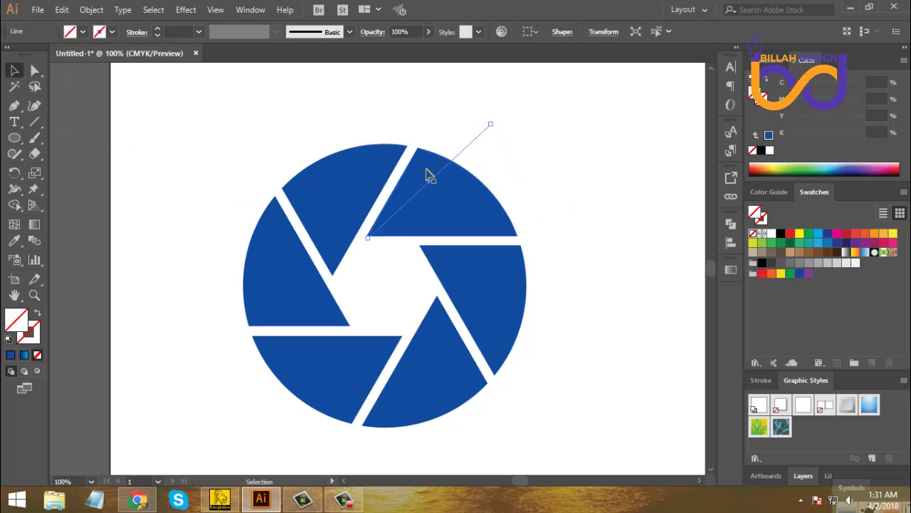
mouse_move(457, 154)
left_mouse_down()
mouse_move(448, 158)
mouse_move(454, 163)
left_mouse_up()
left_click(507, 189)
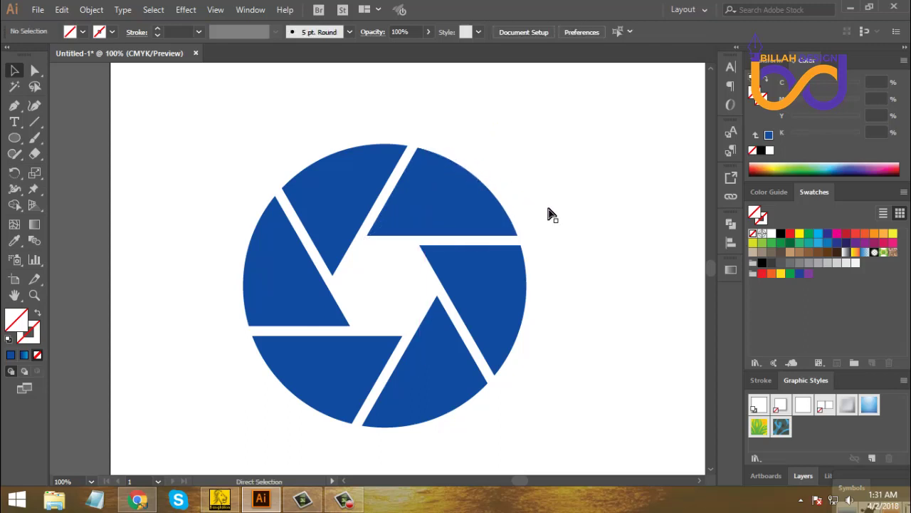
Zoom to 200% and fill the upper-right blade black for contrast.
key("ctrl+equal")
left_click_drag(486, 159, 463, 212)
left_click(463, 212)
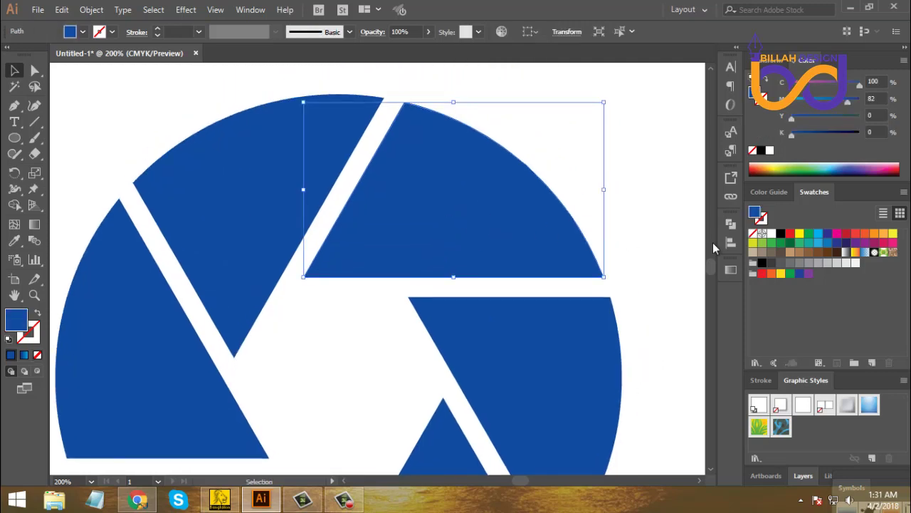
left_click(780, 233)
left_click(621, 143)
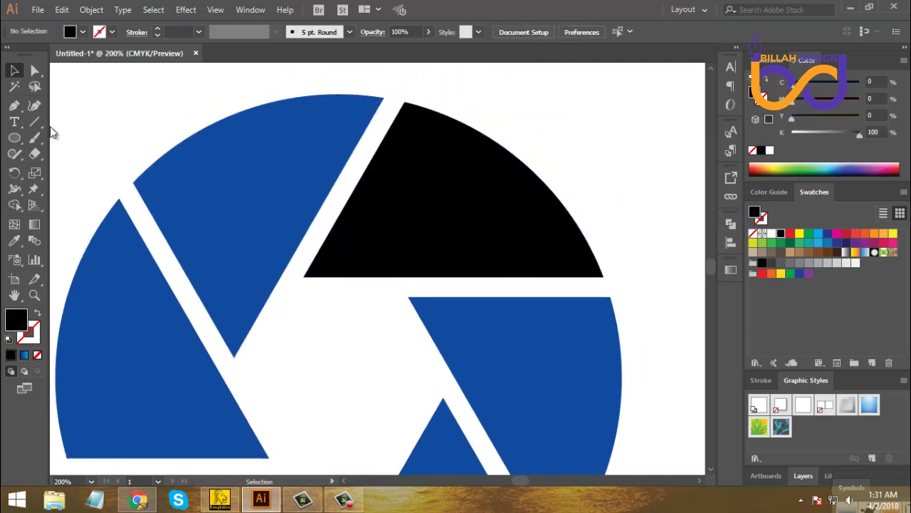
Pen a black-stroked diagonal line from the blade's lower-left corner, then select it with the blade.
left_click(17, 107)
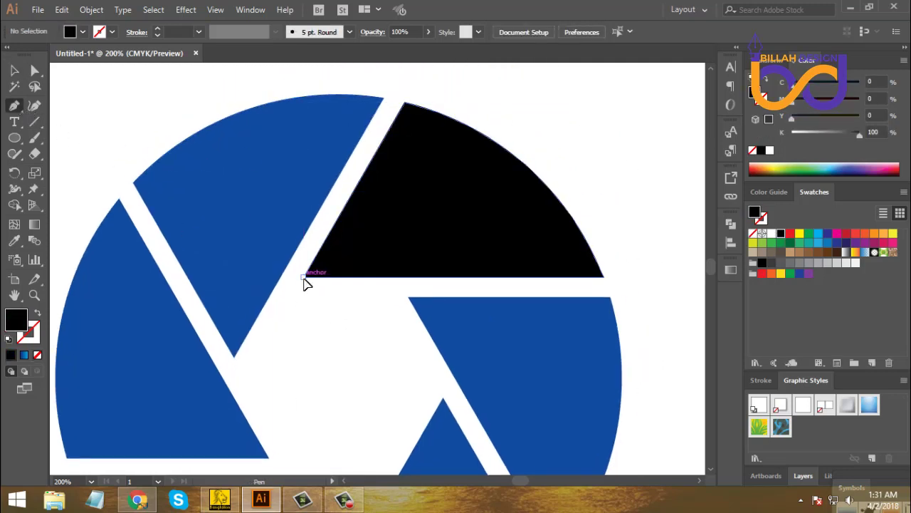
left_click(305, 275)
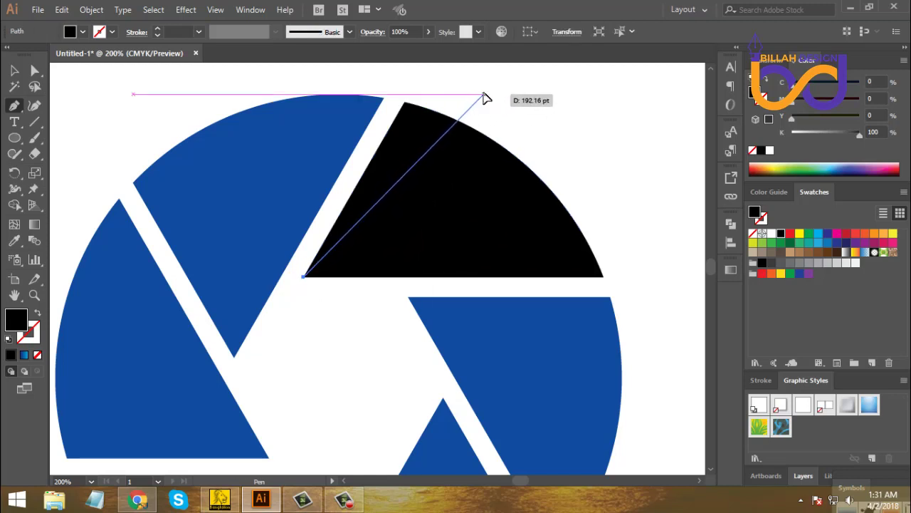
left_click(483, 94)
left_click(17, 71)
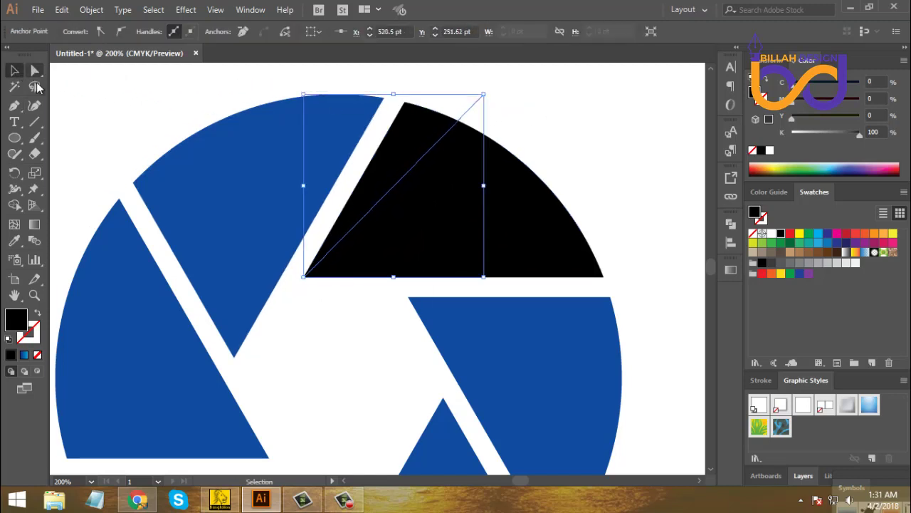
left_click(37, 314)
left_click(87, 150)
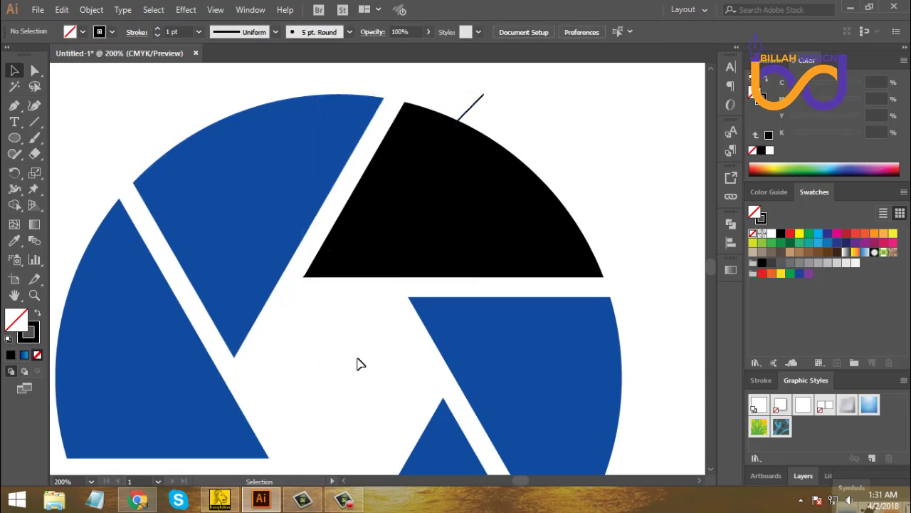
left_click_drag(483, 106, 501, 206)
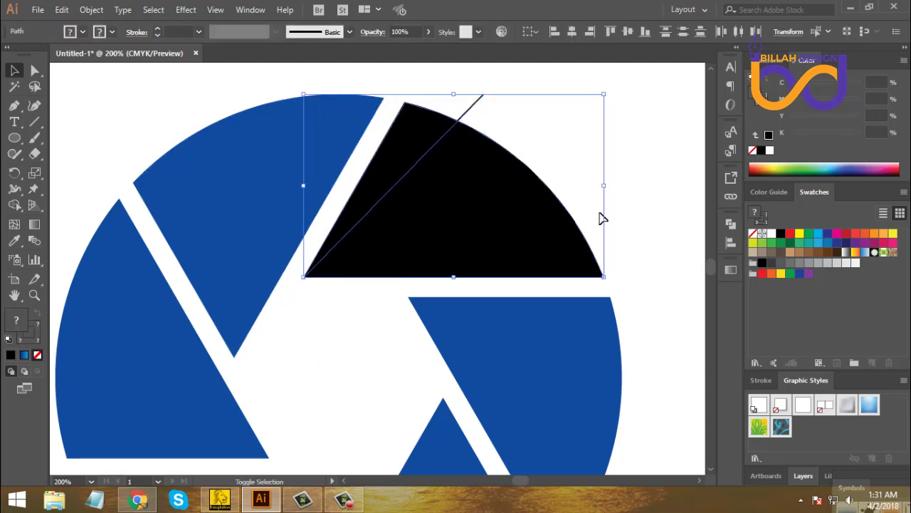
left_click(732, 223)
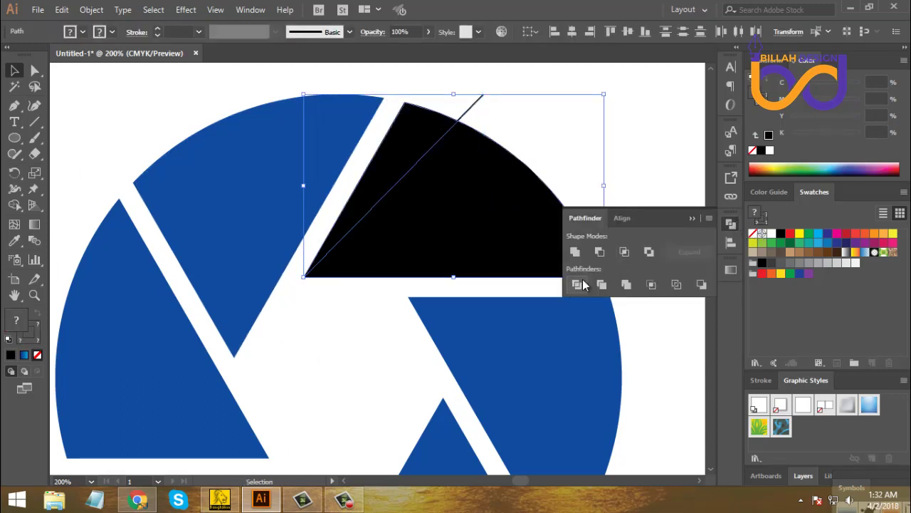
Divide the black blade along the line, ungroup it, and delete the larger piece.
left_click(583, 285)
left_click(732, 223)
right_click(617, 123)
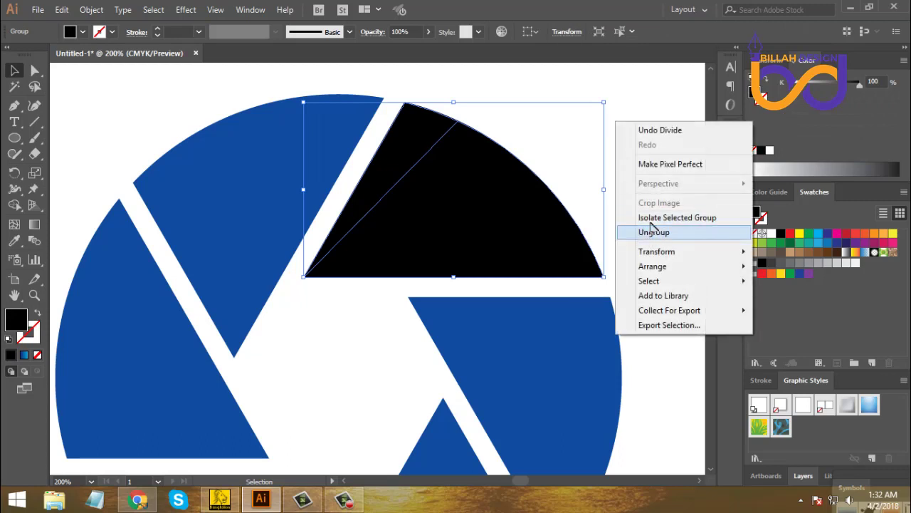
left_click(653, 228)
left_click_drag(480, 201, 569, 178)
key("Delete")
Eyedrop the blade's blue onto the thin sliver and darken it to K 22.
left_click(419, 126)
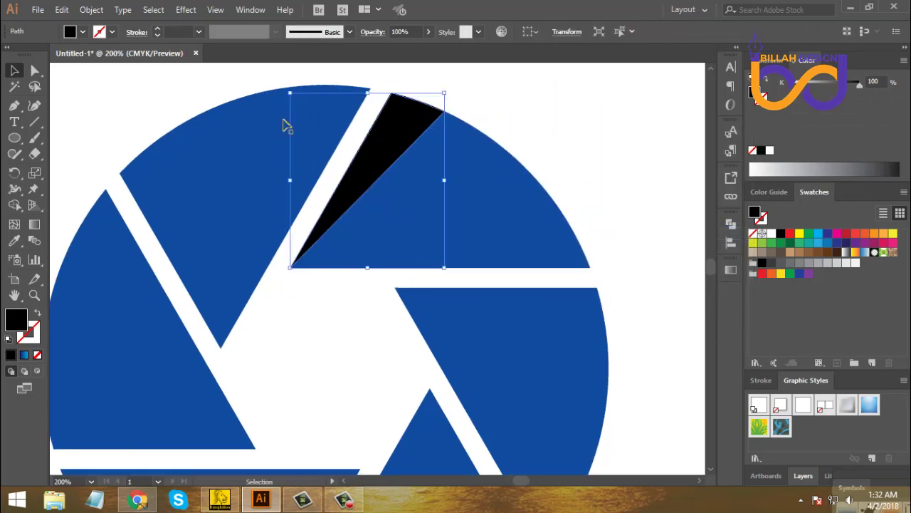
left_click(16, 243)
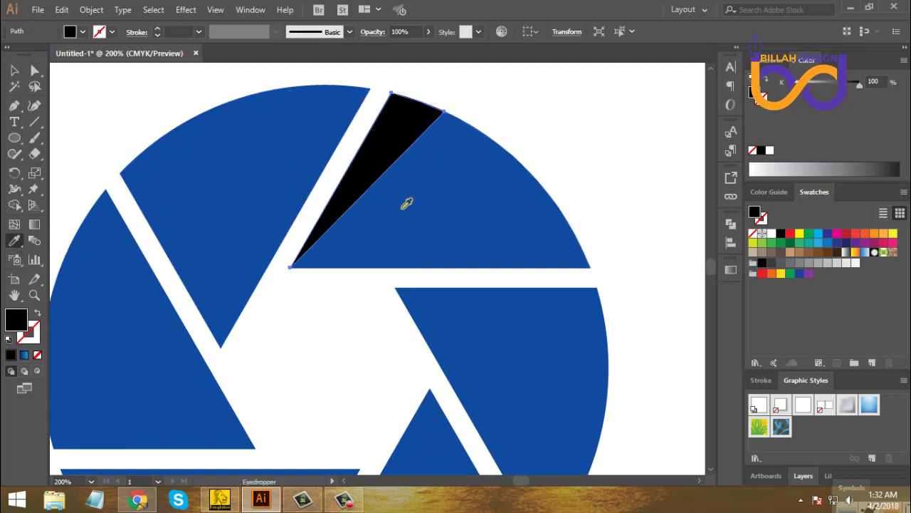
left_click(419, 199)
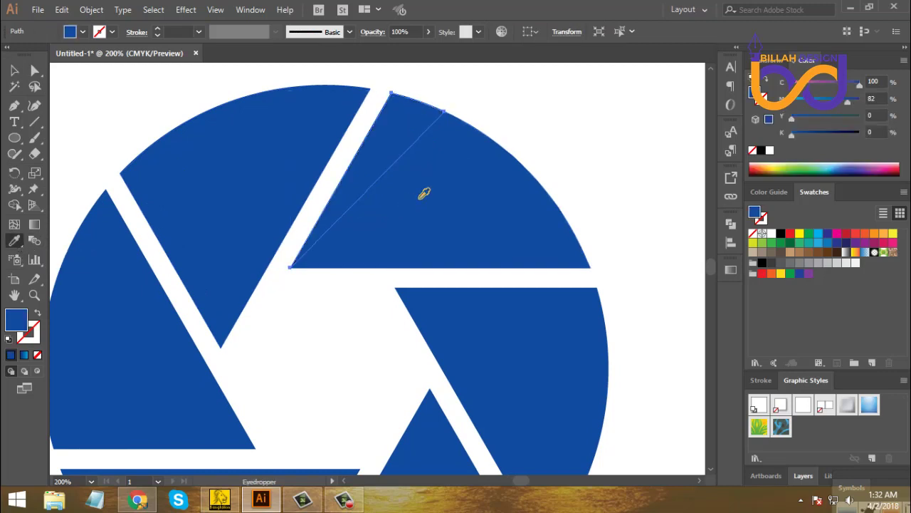
left_click(802, 136)
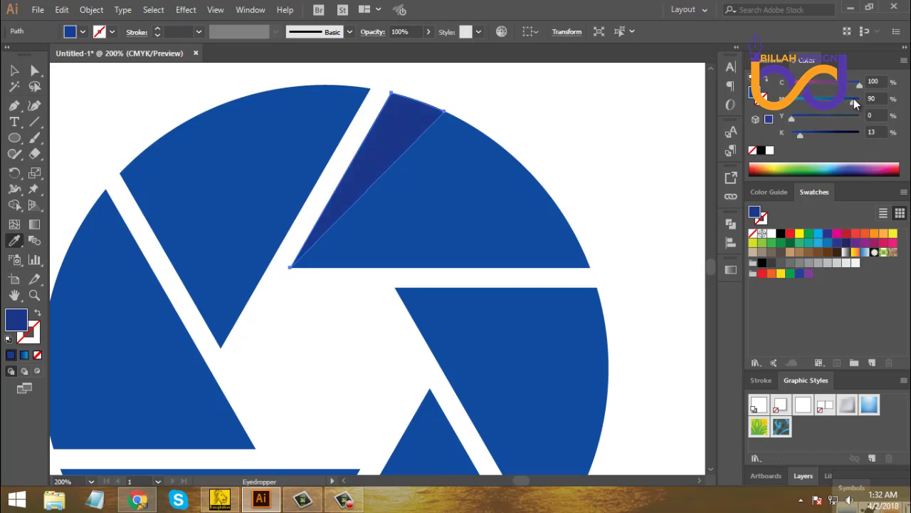
left_click(806, 135)
left_click(13, 70)
left_click(288, 246)
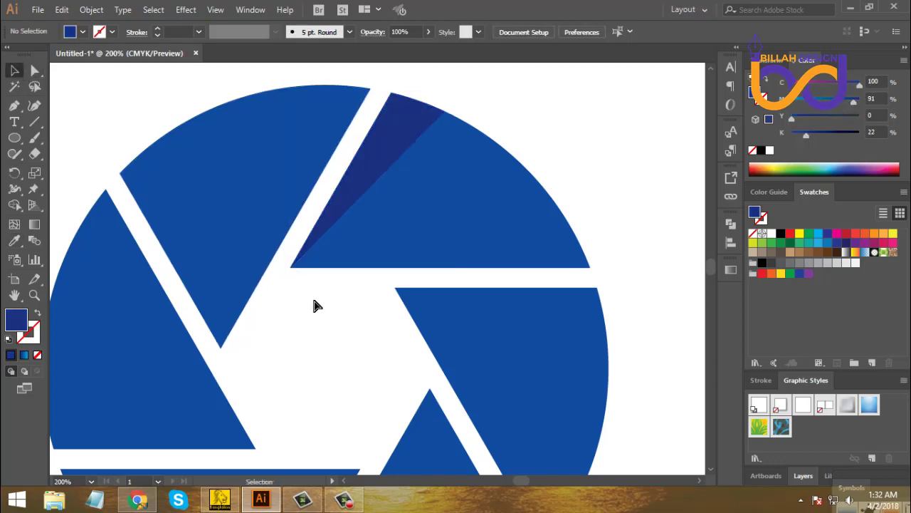
Zoom out, re-centre the view, and check the top blade, its sliver and all blade paths.
key("ctrl+minus")
key("ctrl+minus")
key("ctrl+minus")
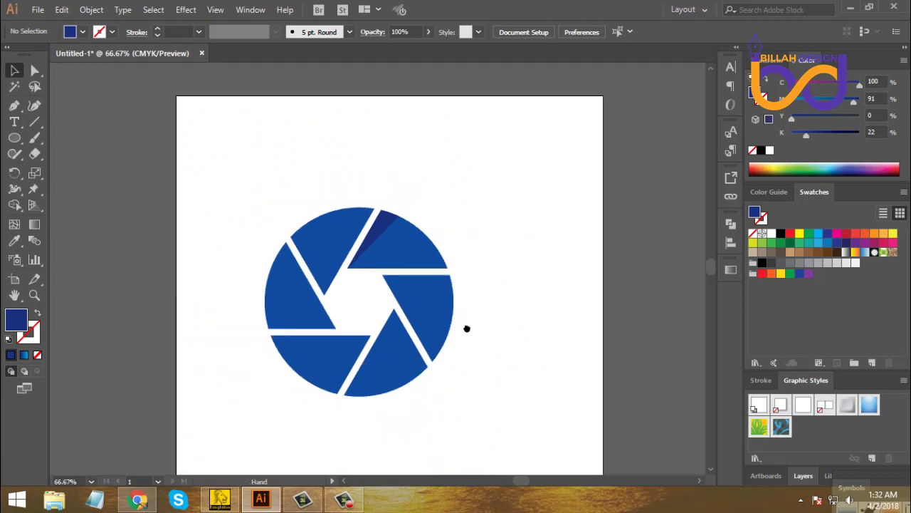
left_click_drag(467, 328, 488, 287)
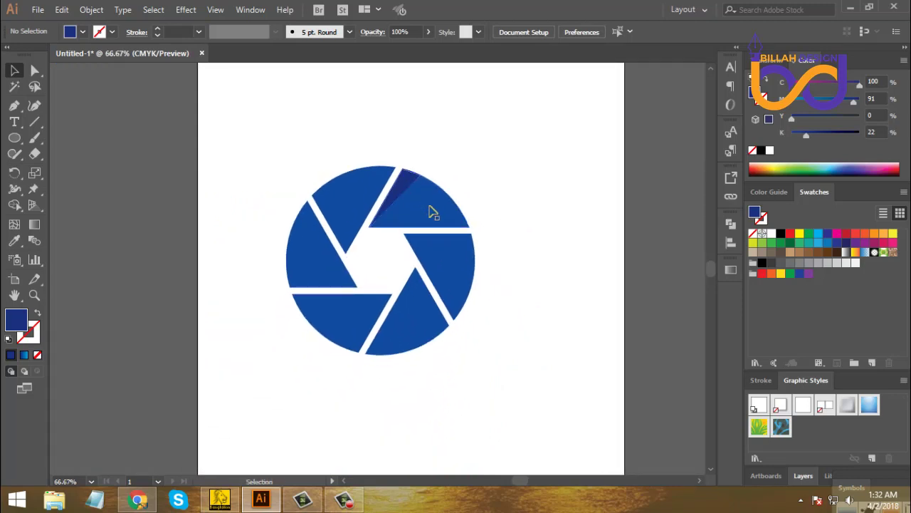
left_click(404, 190)
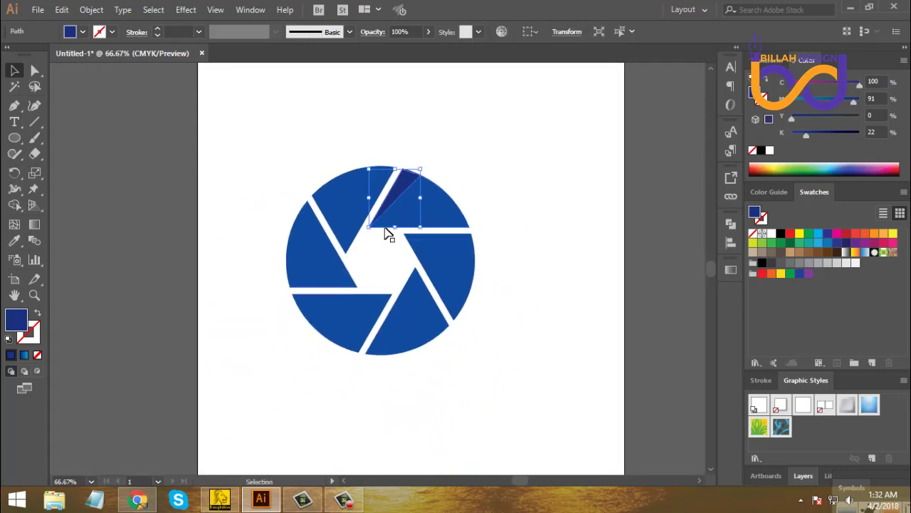
left_click(478, 179)
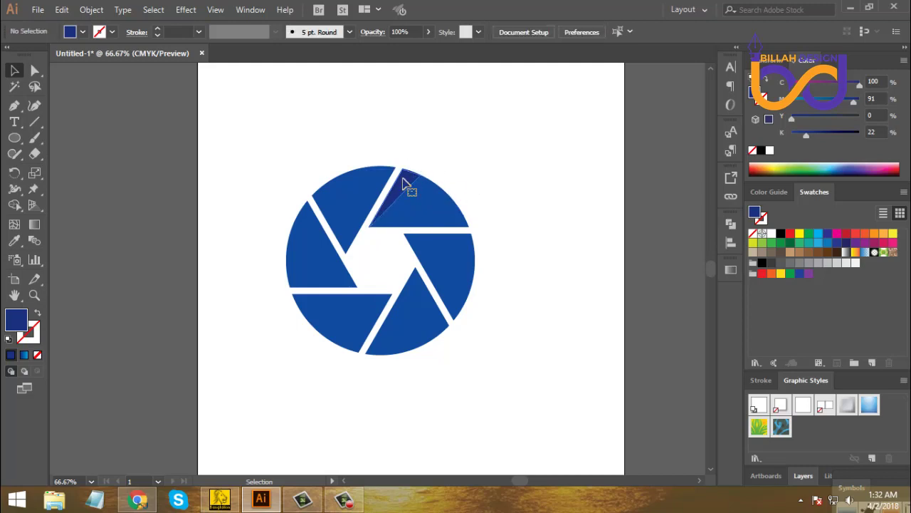
left_click(407, 184)
left_click(376, 265)
left_click_drag(500, 326, 501, 319)
left_click_drag(252, 139, 464, 351)
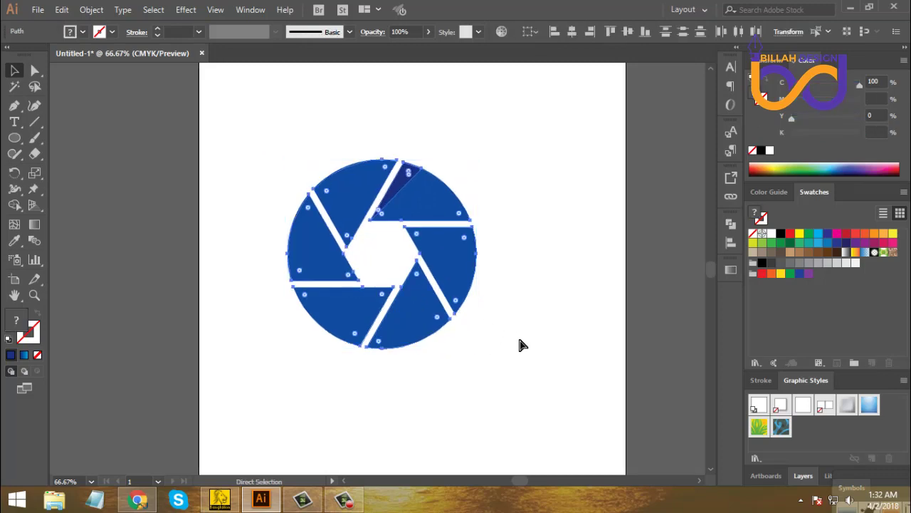
left_click(529, 356)
Draw a small outlined circle at the logo's centre and align it horizontally to the logo.
left_click(17, 141)
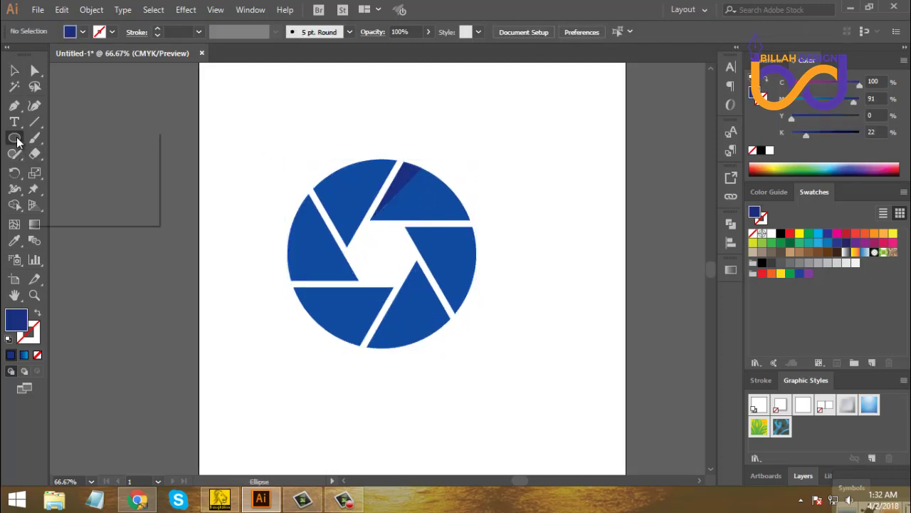
left_click(146, 168)
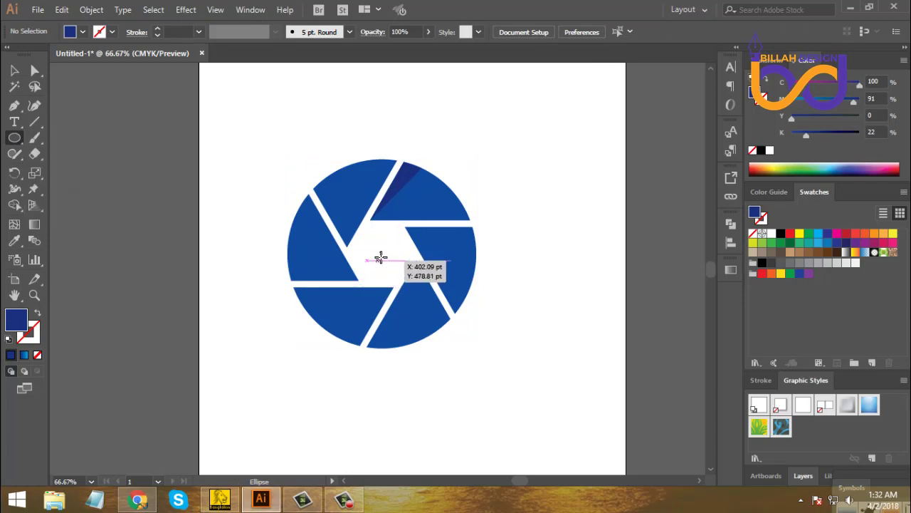
left_click_drag(380, 255, 384, 256)
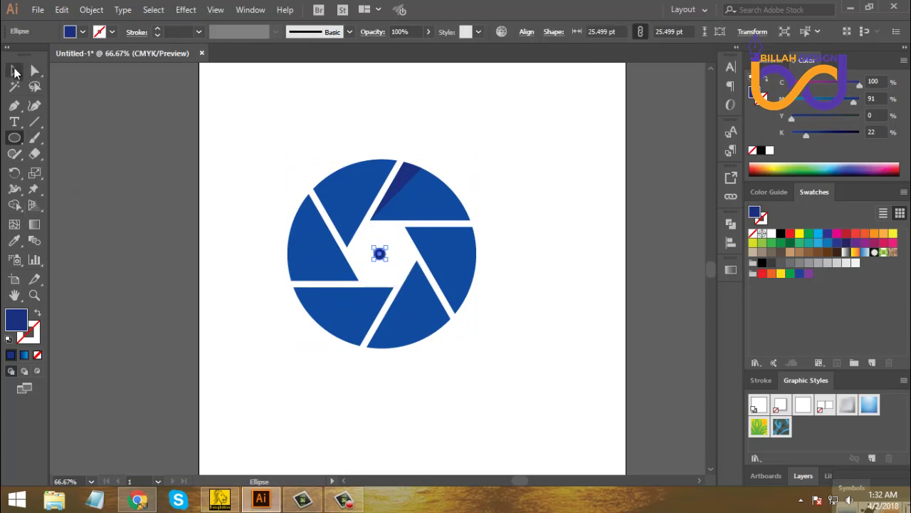
key("v")
key("d")
left_click(271, 326)
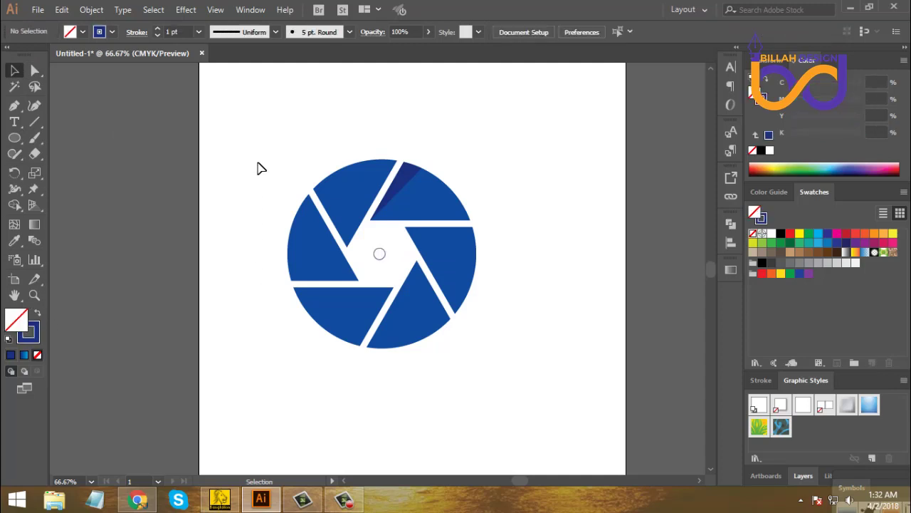
left_click_drag(261, 166, 444, 356)
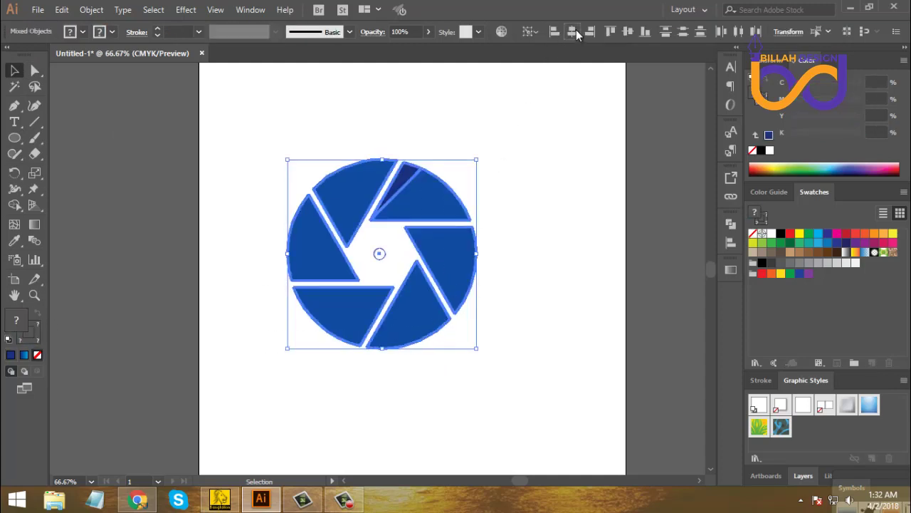
left_click(573, 32)
left_click(548, 235)
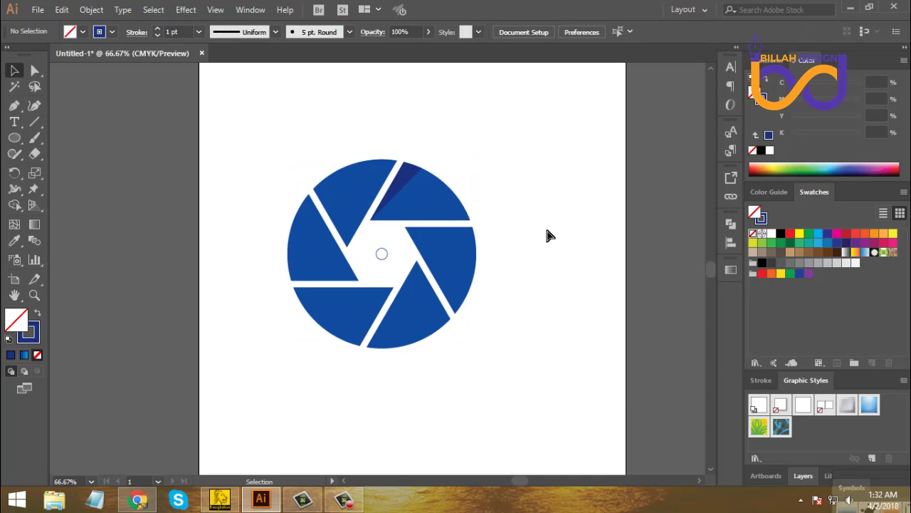
Zoom to 100%, ungroup the logo pieces, and select the dark blue sliver alone.
key("ctrl+1")
scroll(452, 207, "up", 1)
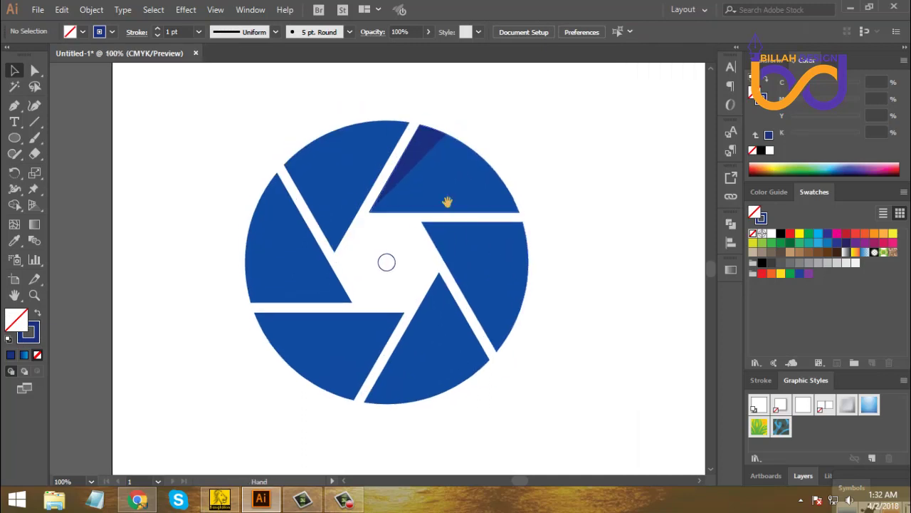
left_click(418, 151)
right_click(418, 151)
left_click(470, 263)
left_click(483, 217)
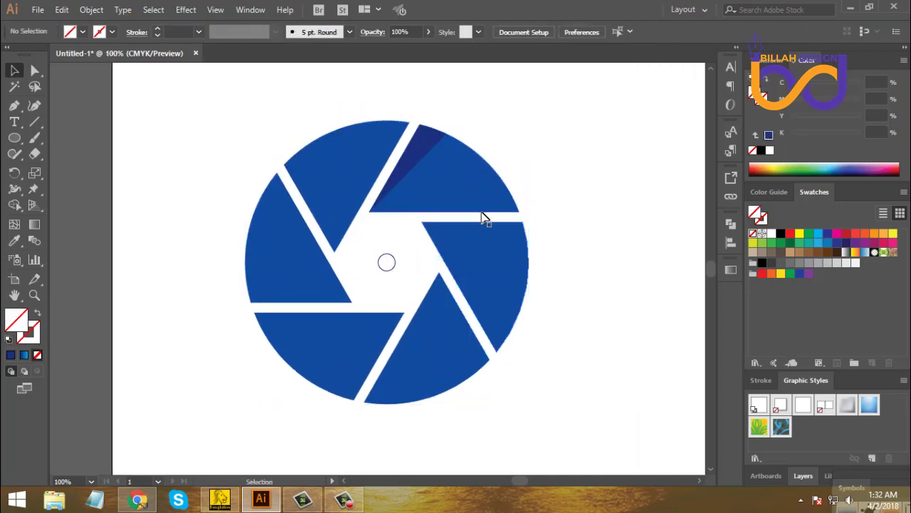
left_click(428, 153)
left_click_drag(484, 119, 431, 147)
left_click(552, 173)
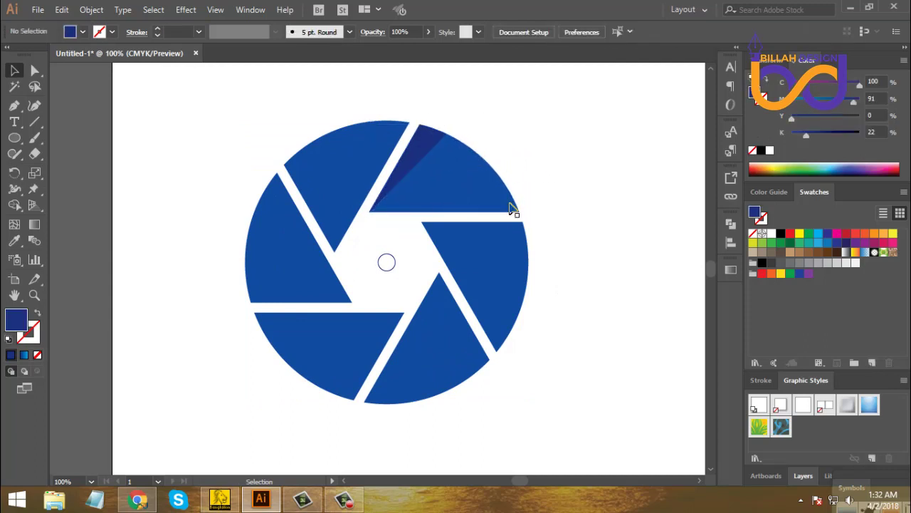
left_click(429, 142)
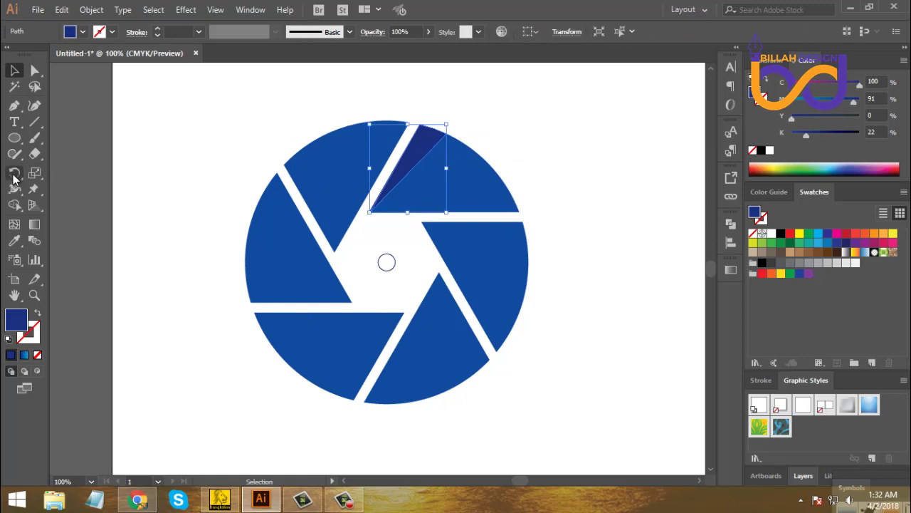
Rotate a copy of the sliver 60° around the centre circle and repeat it onto every blade.
left_click(14, 174)
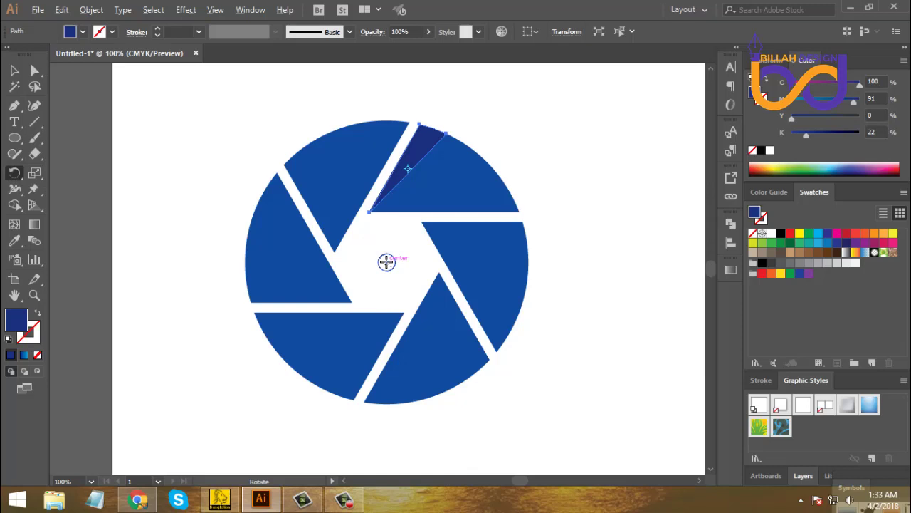
left_click(386, 262, "alt")
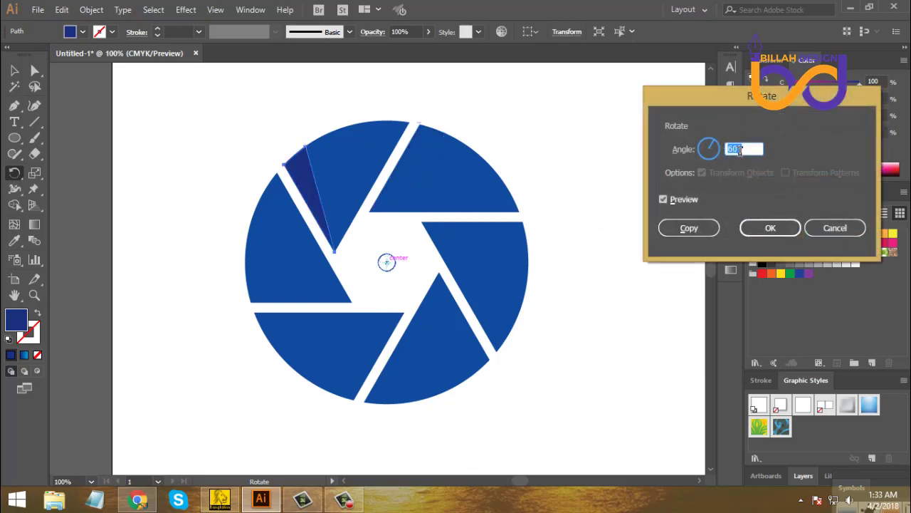
left_click(699, 226)
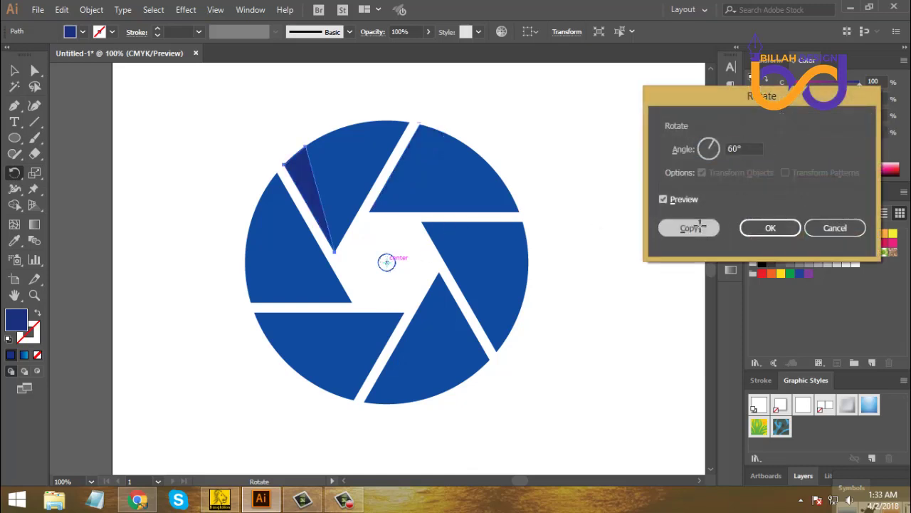
key("ctrl+d")
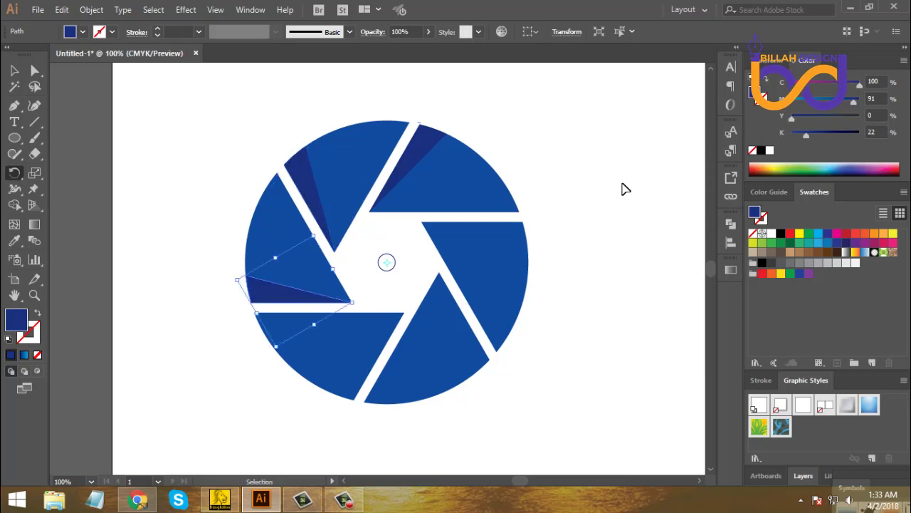
key("ctrl+d")
key("ctrl+d")
key("ctrl+d")
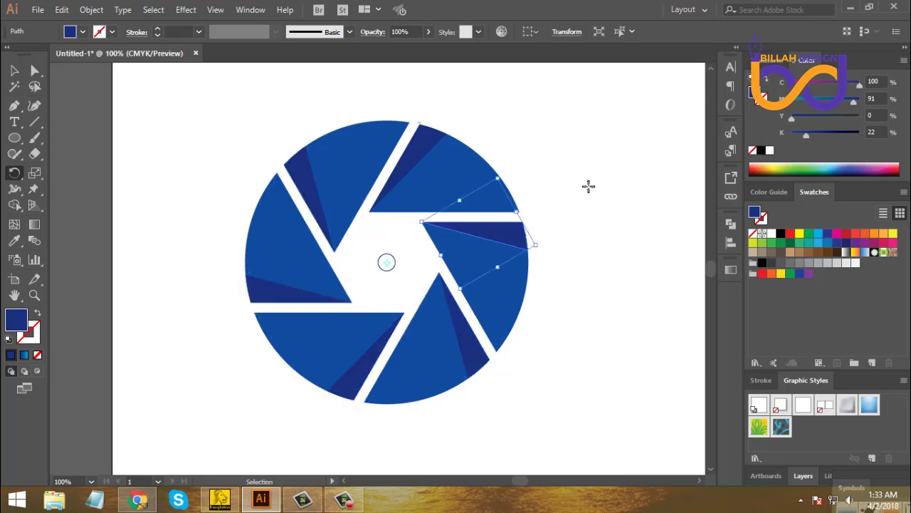
key("v")
left_click(377, 278)
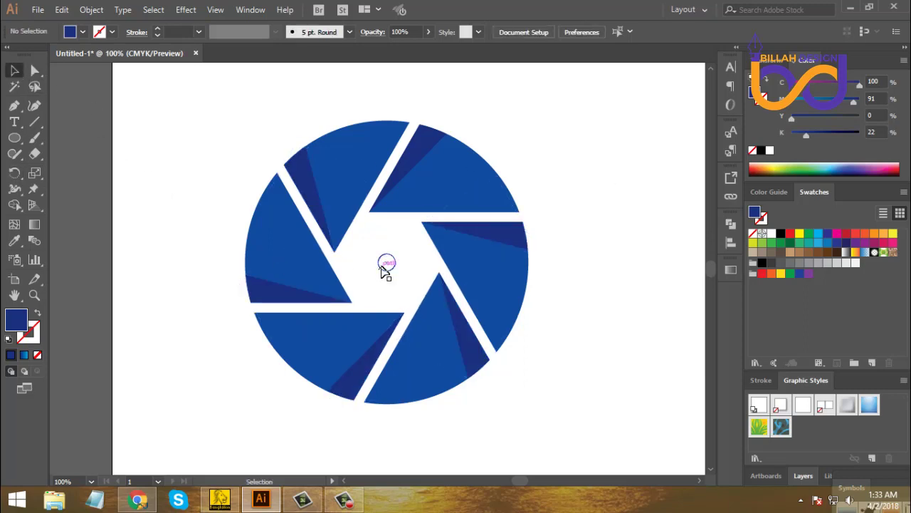
left_click(387, 271)
left_click(593, 316)
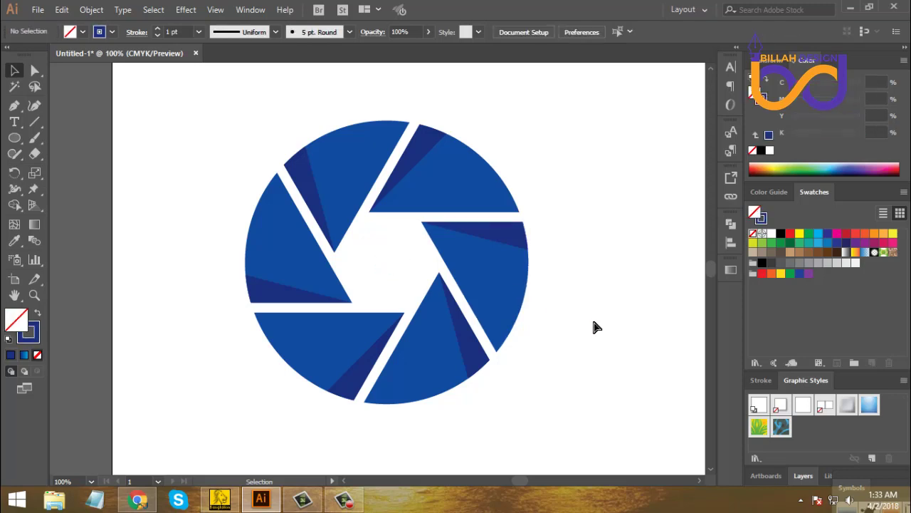
Zoom out and move the aperture up and right on the artboard.
key("ctrl+minus")
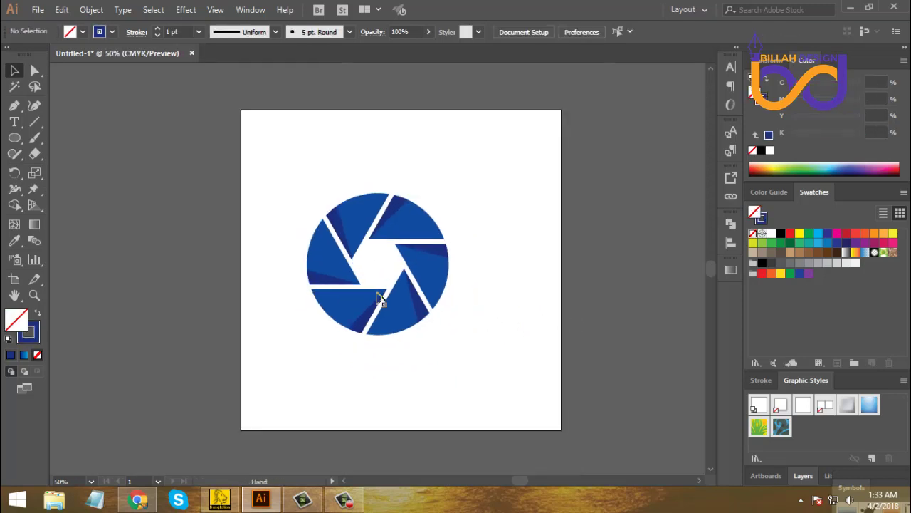
left_click_drag(488, 348, 502, 309)
key("a")
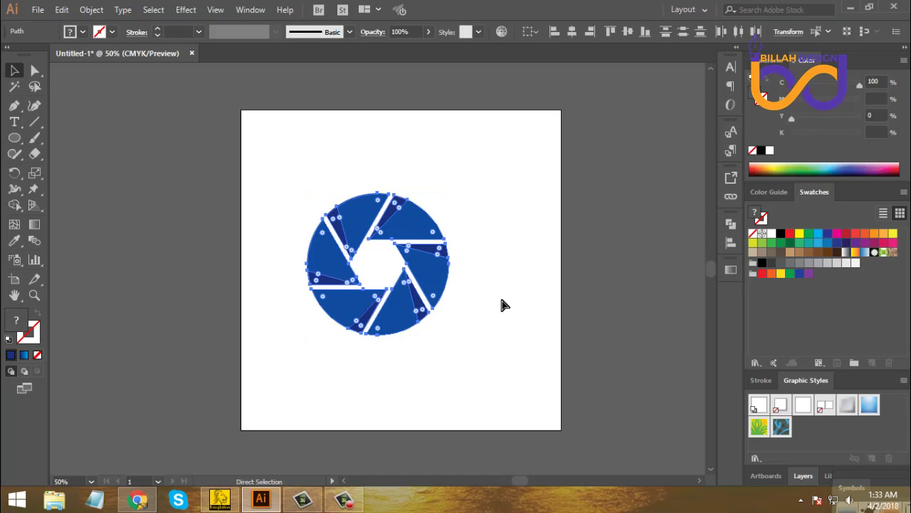
left_click(523, 333)
left_click_drag(448, 278, 465, 271)
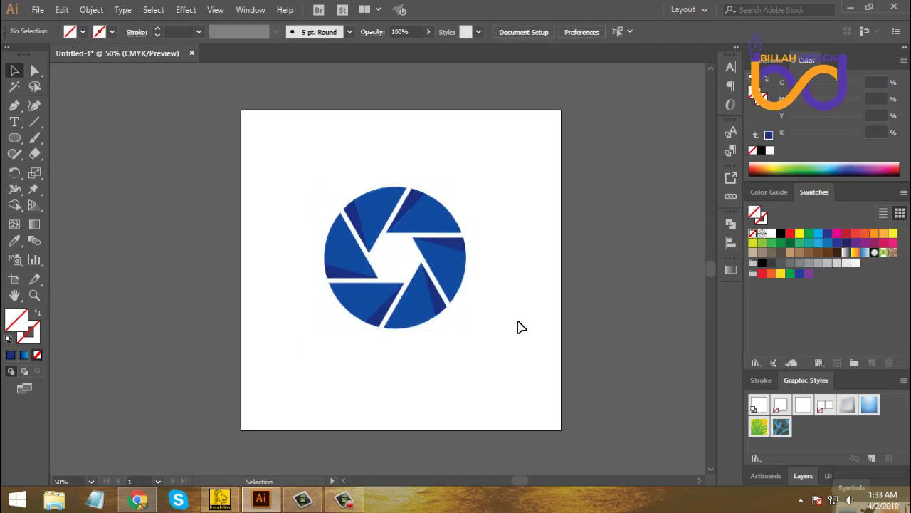
left_click_drag(519, 325, 510, 317)
left_click(444, 282)
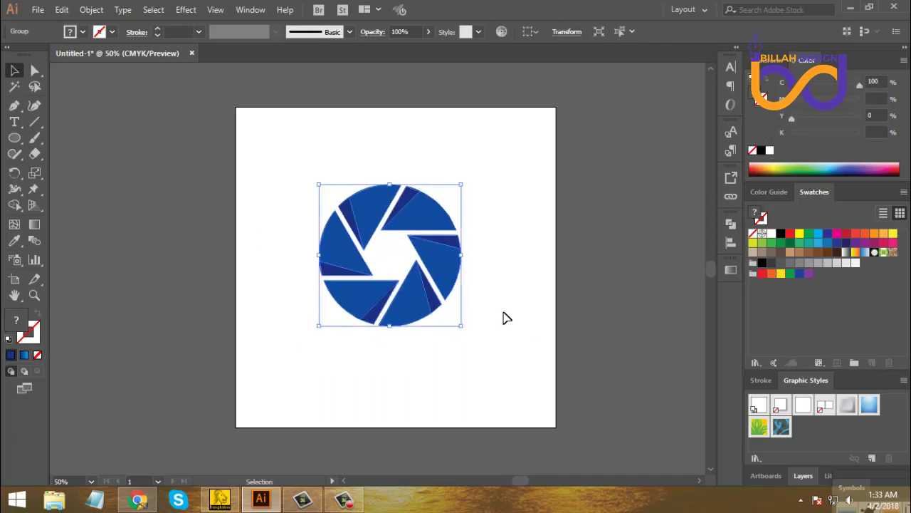
left_click(504, 318)
At 50% zoom, shift the aperture 16 pt right to the artboard centre and enlarge it slightly.
key("ctrl+minus")
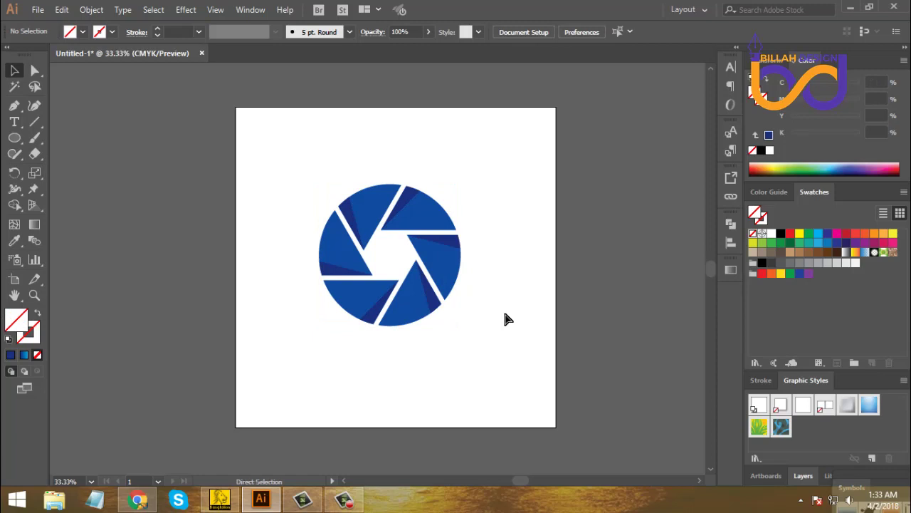
key("ctrl+equal")
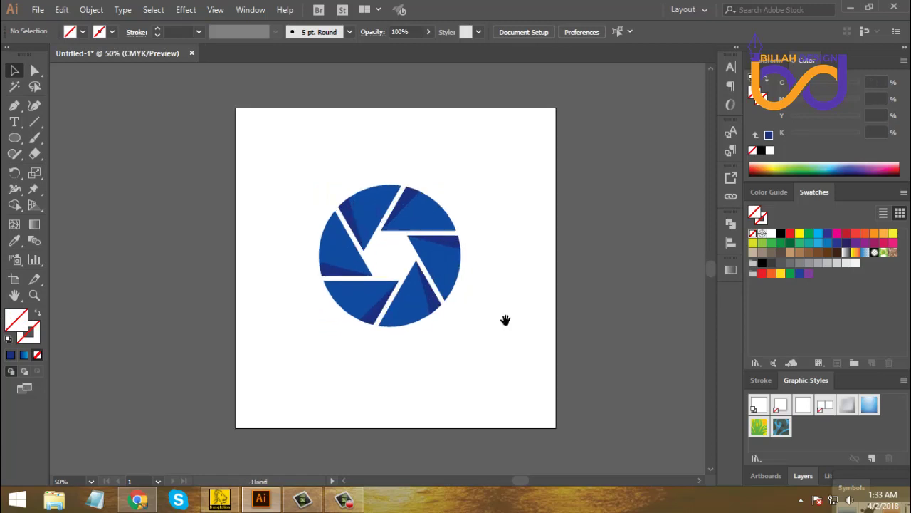
left_click_drag(454, 287, 462, 287)
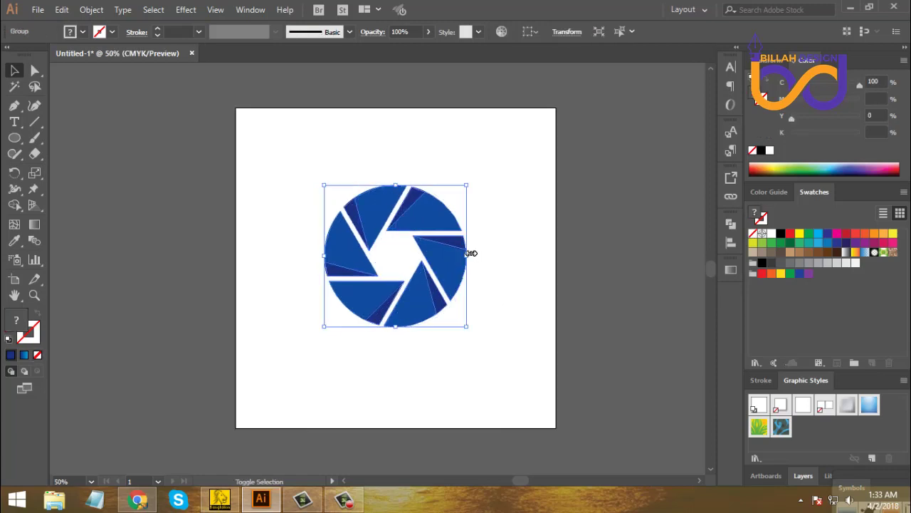
left_click_drag(468, 254, 508, 272)
left_click(523, 301)
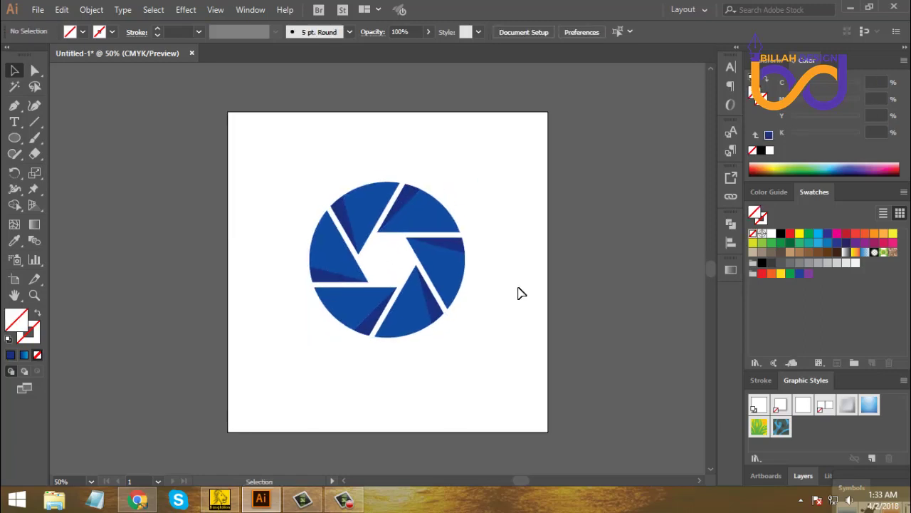